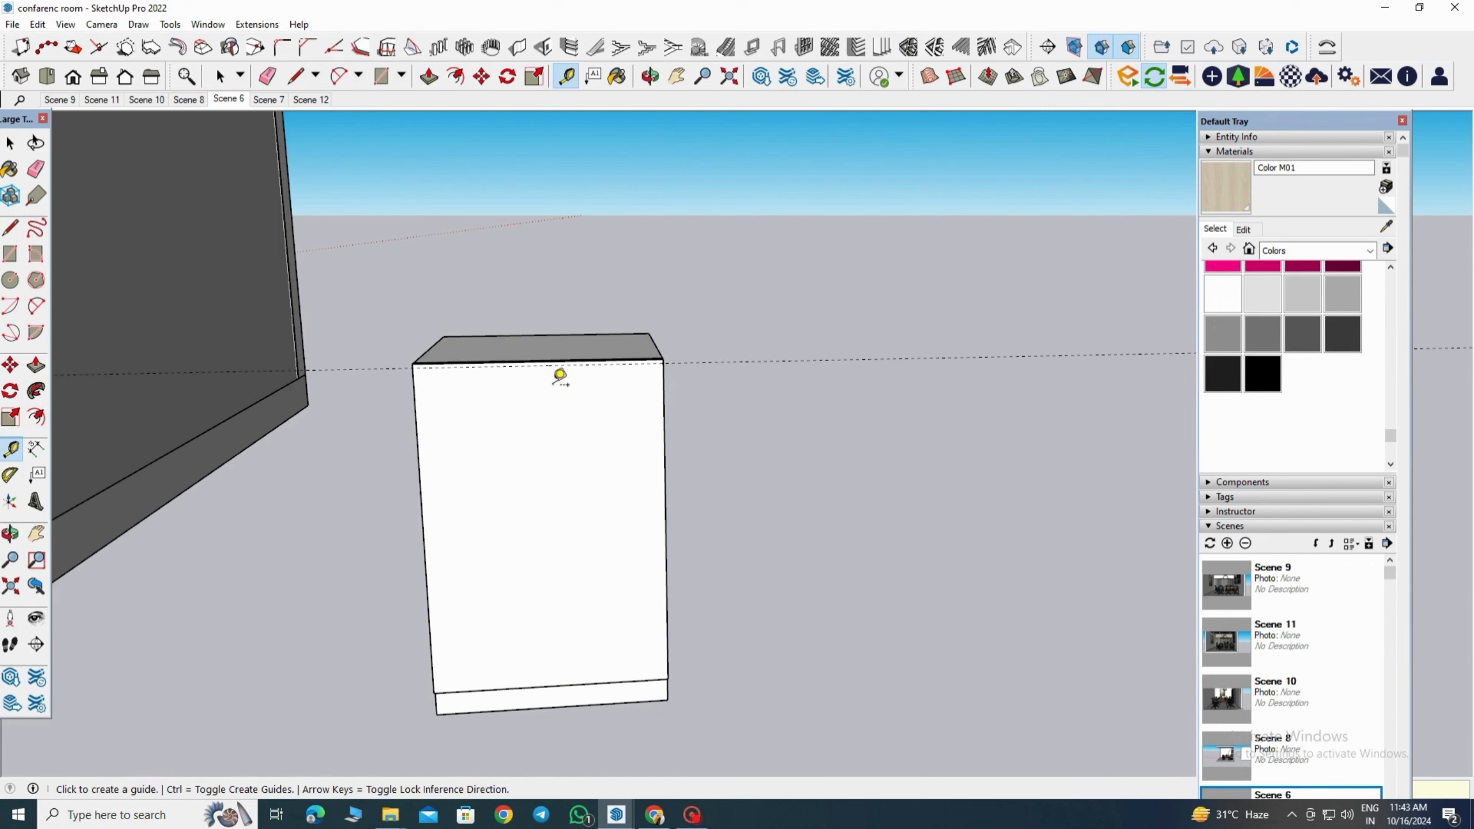
# Step: Place a guide below the top edge of the cabinet front, draw a full-width rectangle down to it, and remove the guide
pyautogui.click(554, 406)
pyautogui.press('space')
pyautogui.press('r')
pyautogui.click(416, 414)
pyautogui.scroll(3, 658, 383)
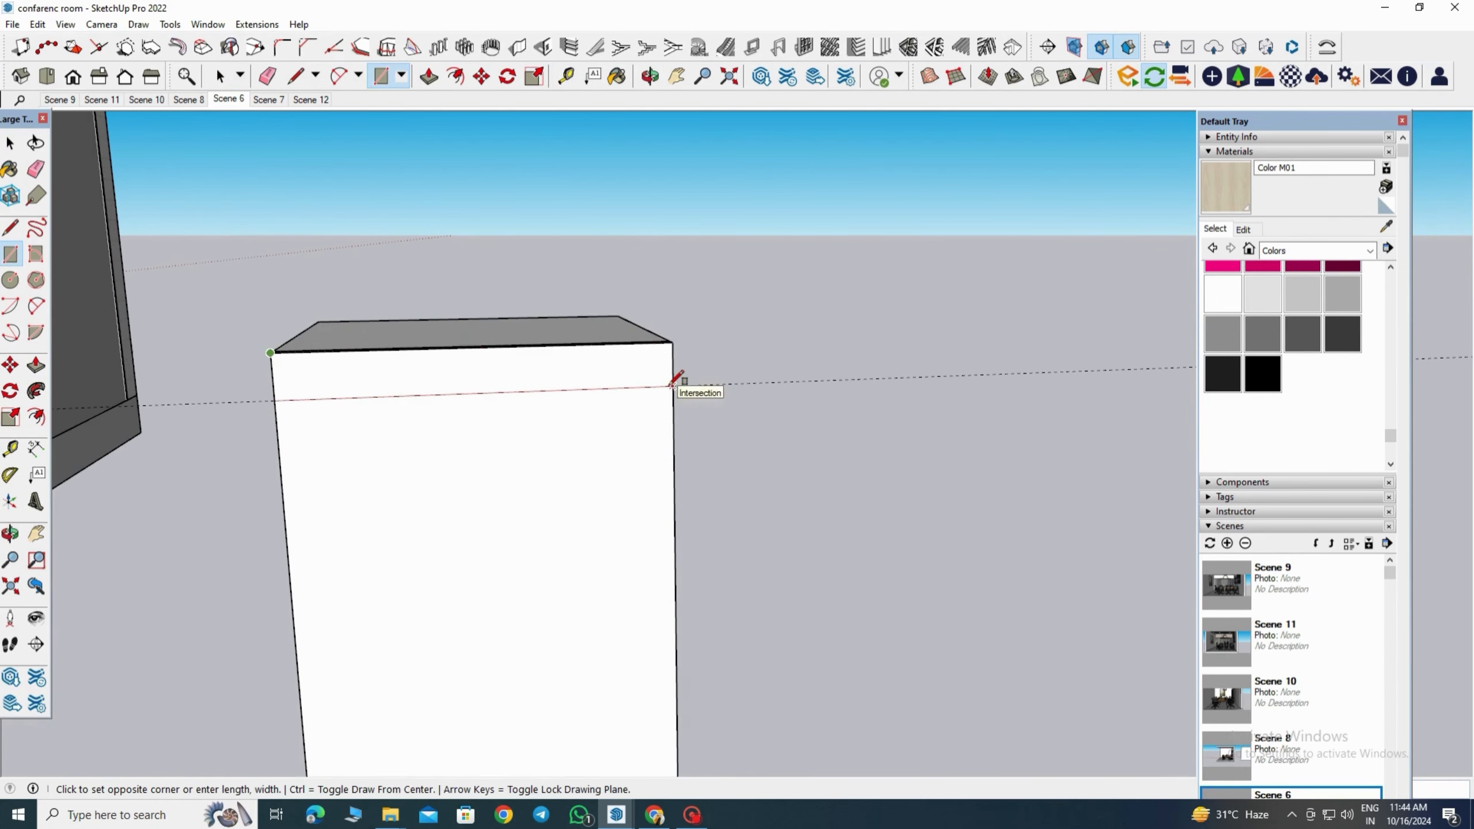
pyautogui.press('space')
pyautogui.scroll(-3, 687, 386)
pyautogui.moveTo(766, 356); pyautogui.dragTo(744, 432)
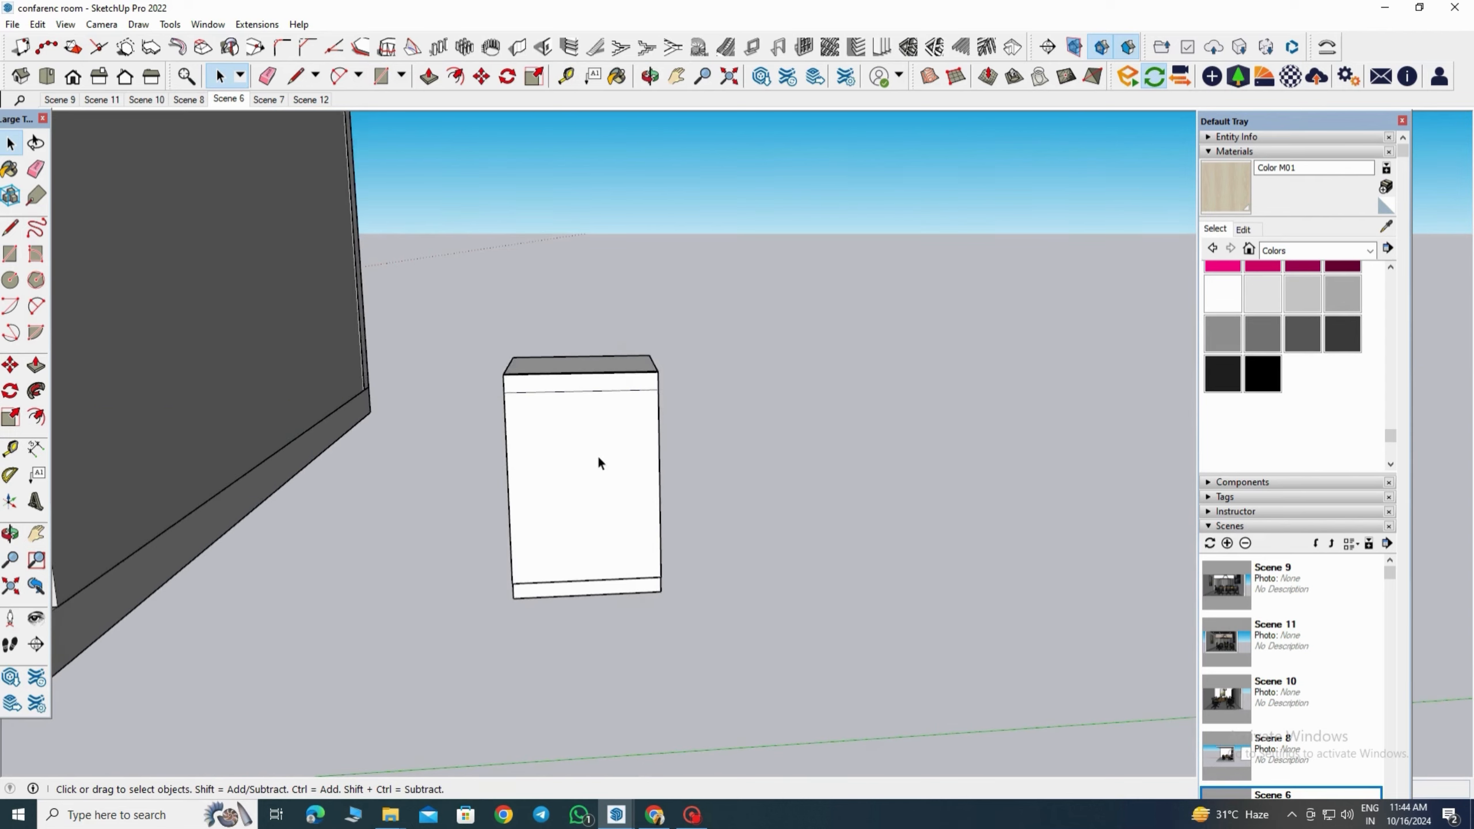
# Step: Copy the top strip's lower edge a short distance down to outline a narrow groove band across the cabinet front
pyautogui.scroll(3, 627, 447)
pyautogui.tripleClick(583, 441)
pyautogui.press('l')
pyautogui.press('space')
pyautogui.click(742, 442)
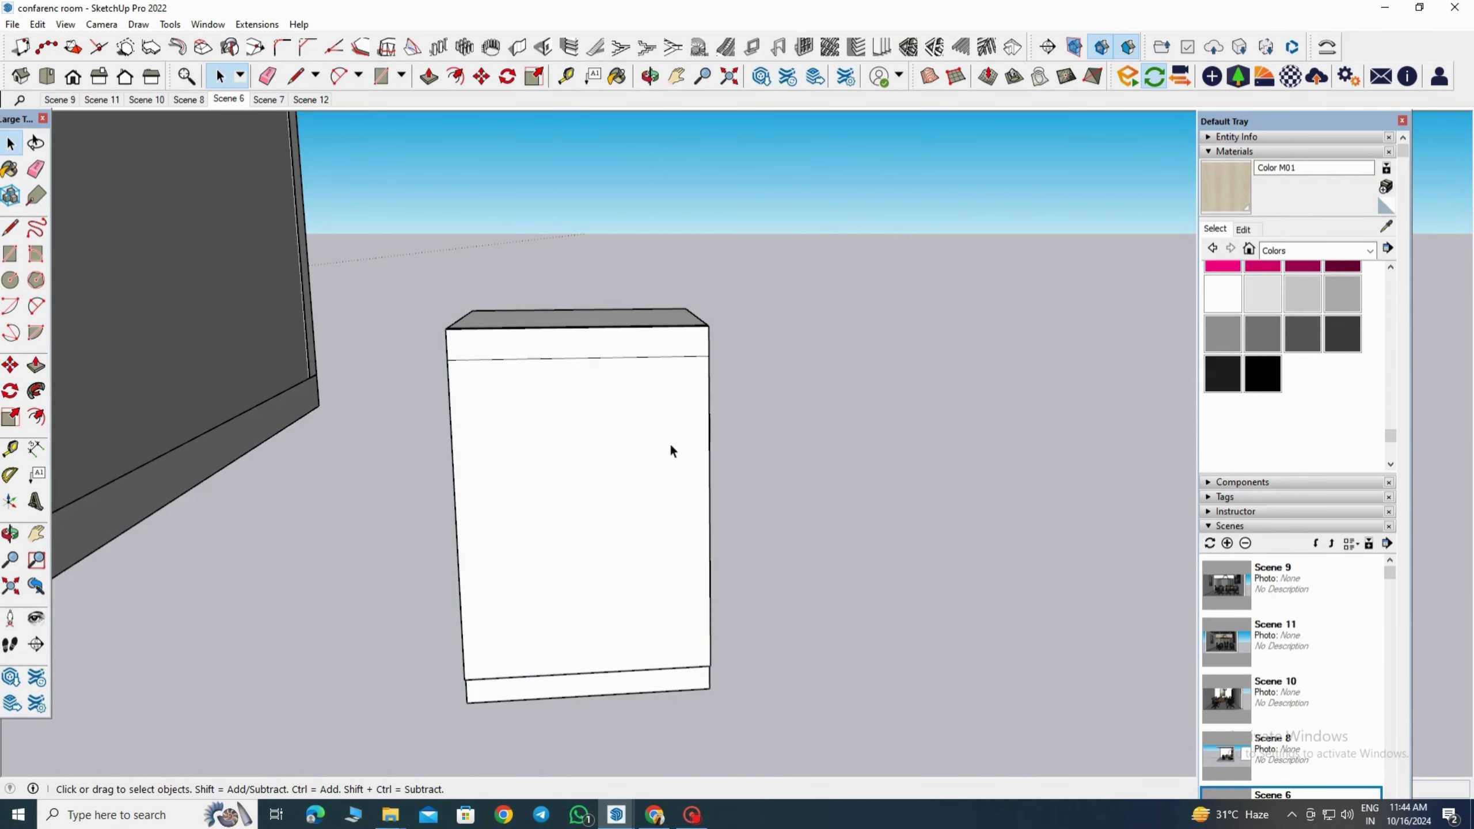
pyautogui.scroll(2, 557, 360)
pyautogui.click(20, 364)
pyautogui.press('ctrl')
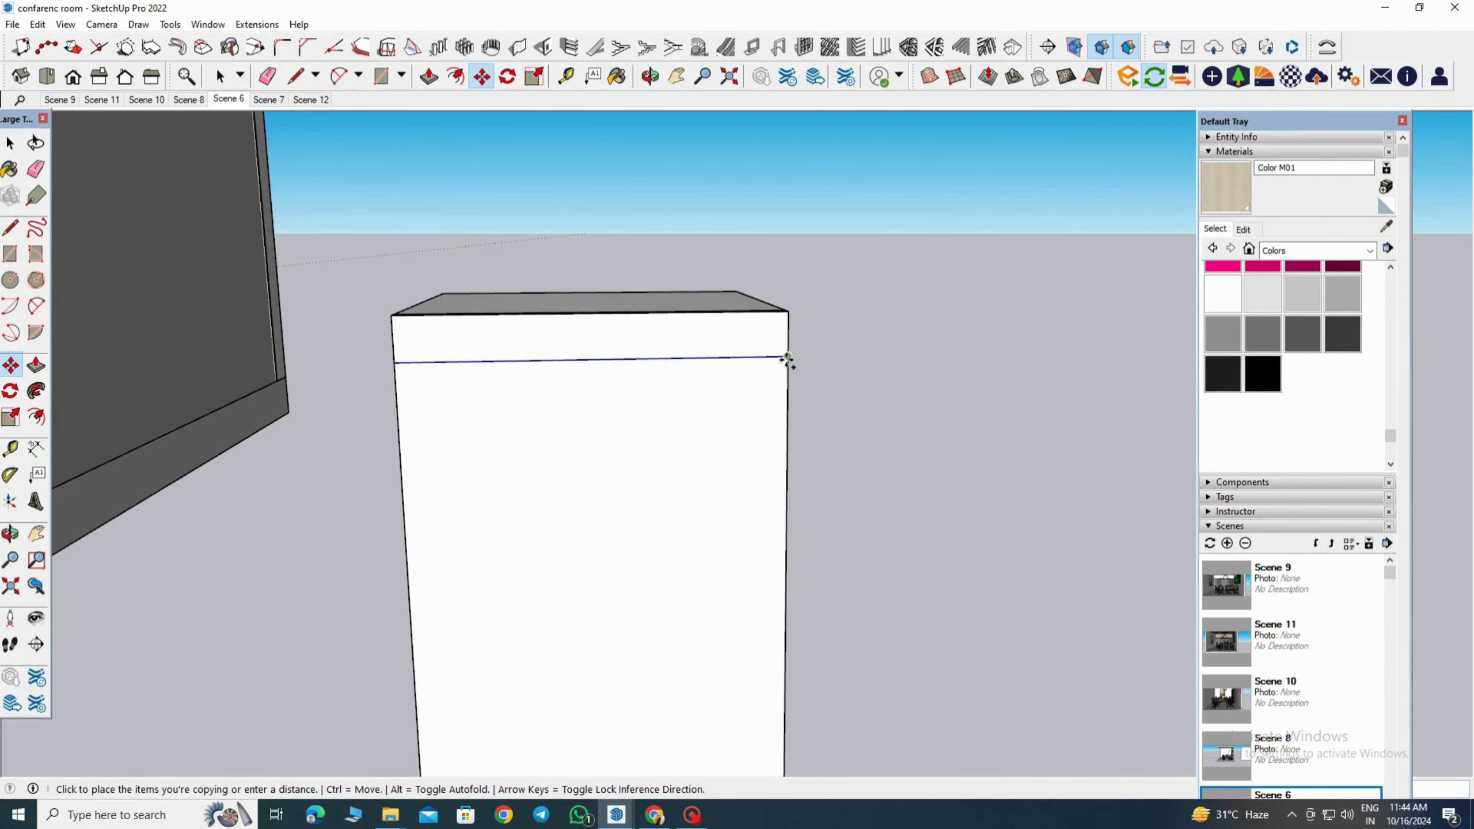
pyautogui.click(787, 356)
pyautogui.click(787, 368)
pyautogui.press('space')
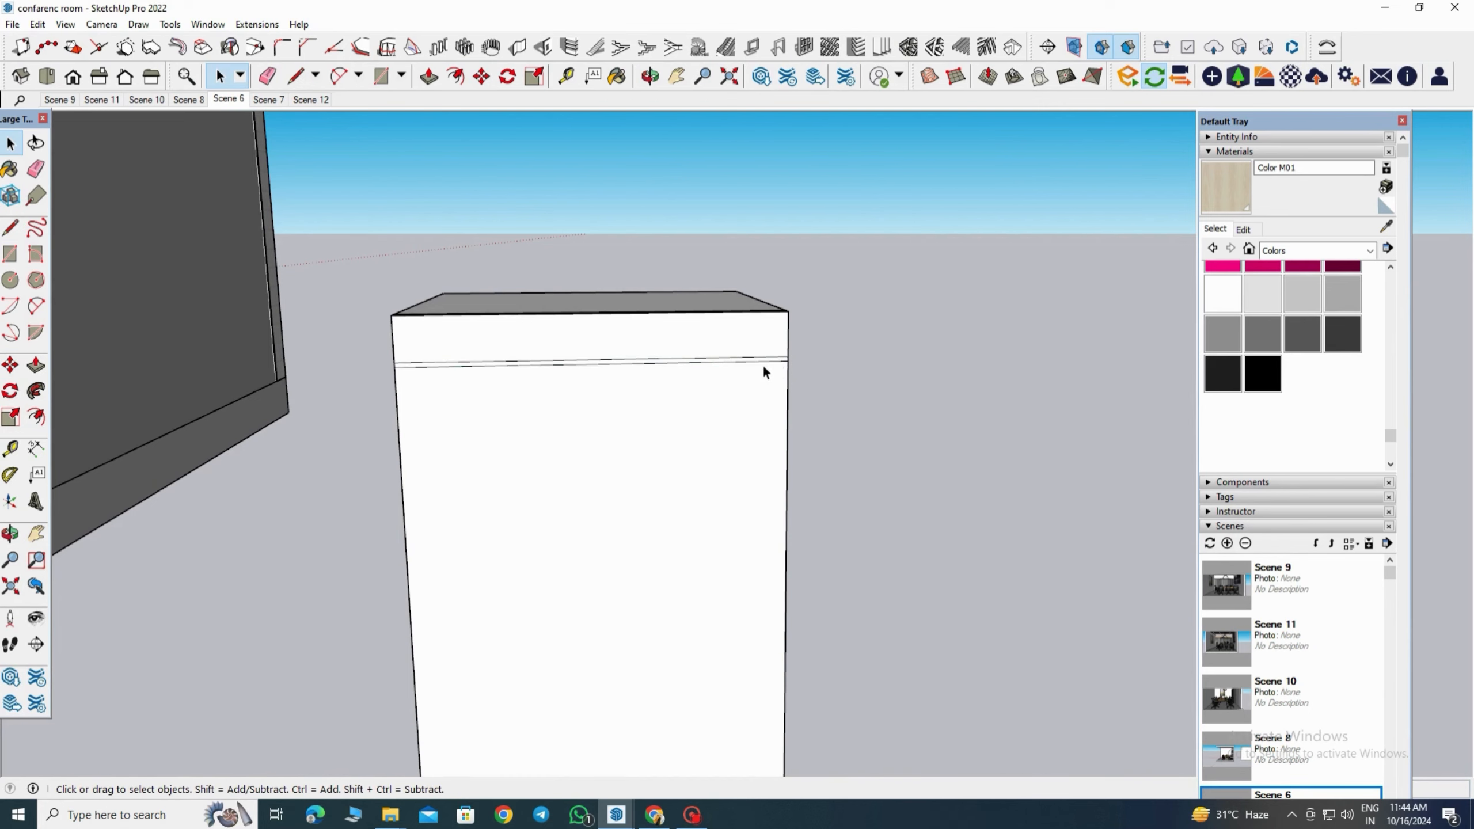
# Step: Push the narrow groove band beneath the top strip inward to the cabinet body behind the front
pyautogui.scroll(3, 767, 361)
pyautogui.press('p')
pyautogui.click(702, 361)
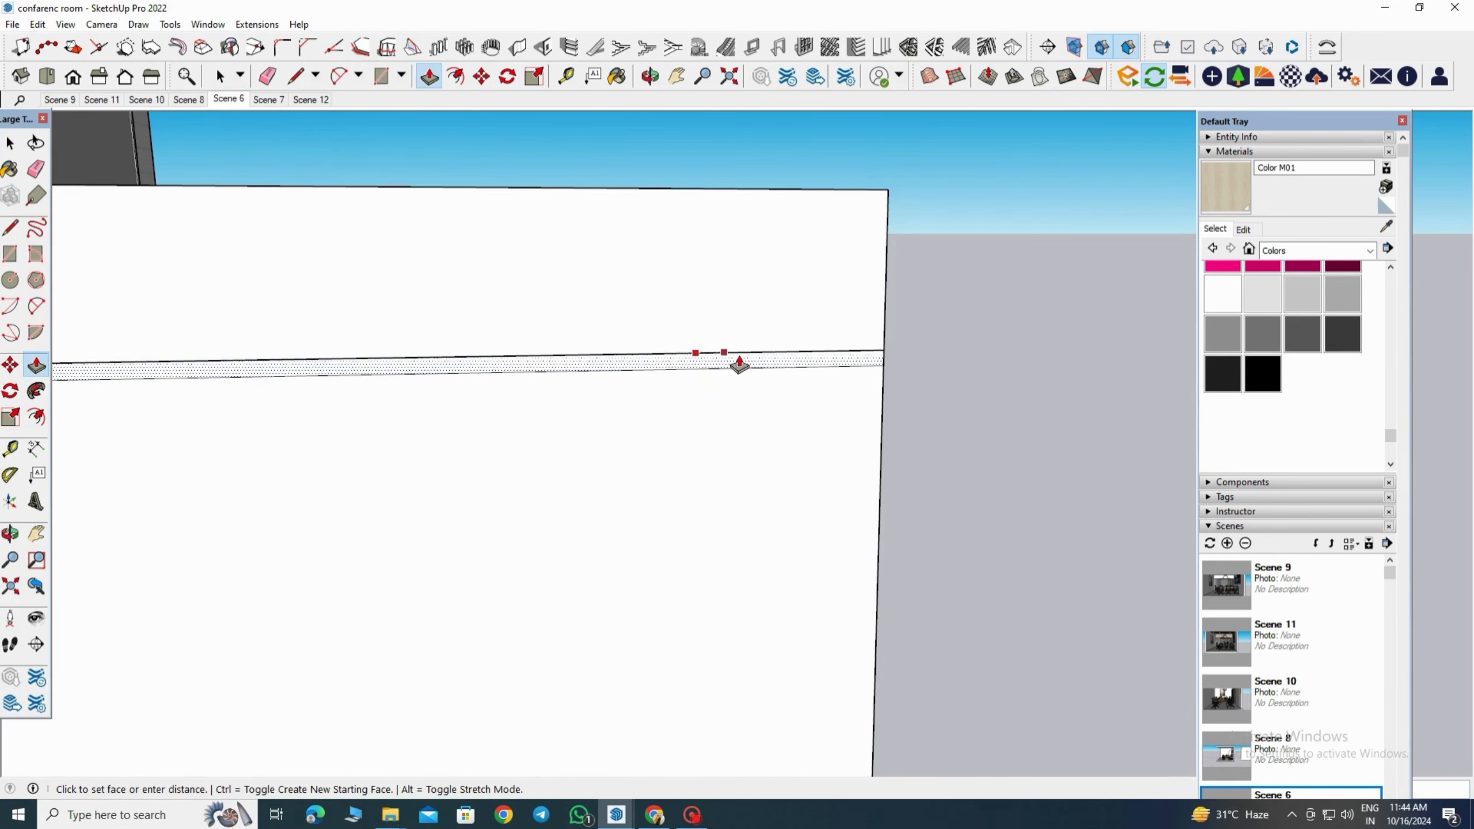
pyautogui.click(850, 370)
pyautogui.scroll(1, 856, 371)
pyautogui.press('space')
pyautogui.moveTo(855, 372); pyautogui.dragTo(775, 401, button='middle')
pyautogui.scroll(2, 774, 400)
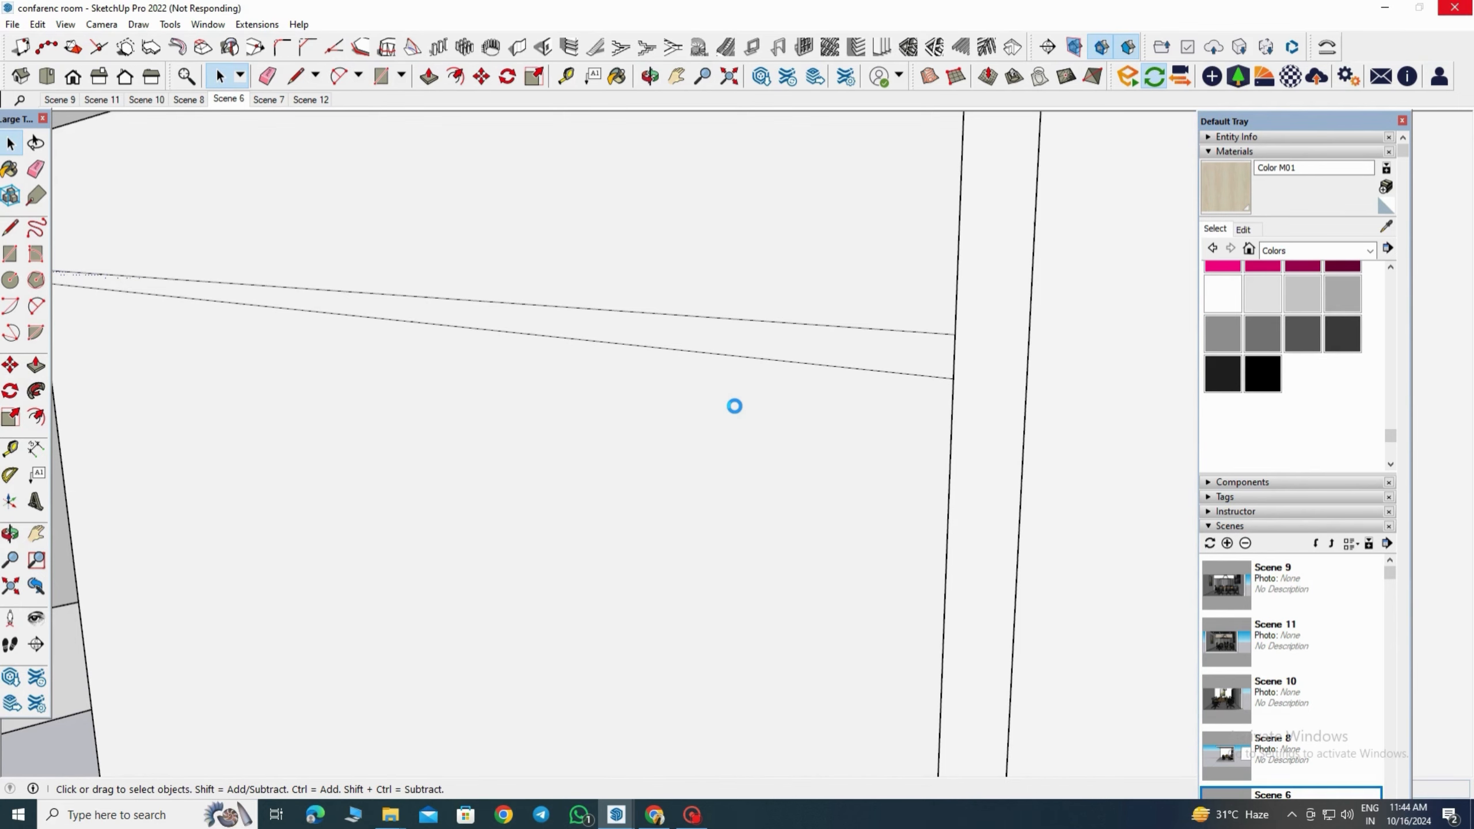
pyautogui.click(35, 366)
pyautogui.click(896, 359)
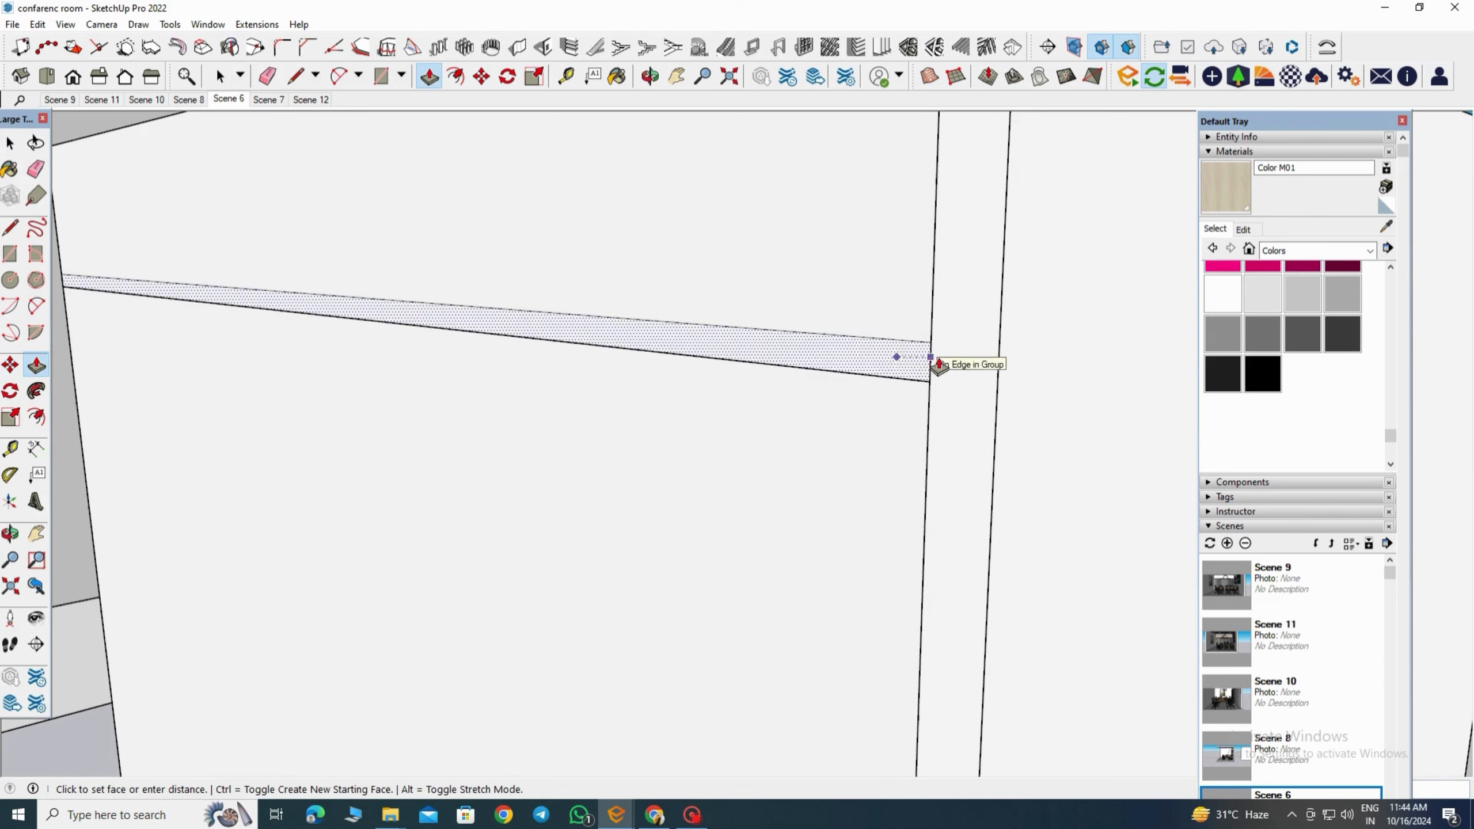
pyautogui.click(974, 366)
pyautogui.press('space')
# Step: Open the group at the end of the groove and delete the leftover geometry inside it
pyautogui.click(917, 365)
pyautogui.doubleClick(930, 364)
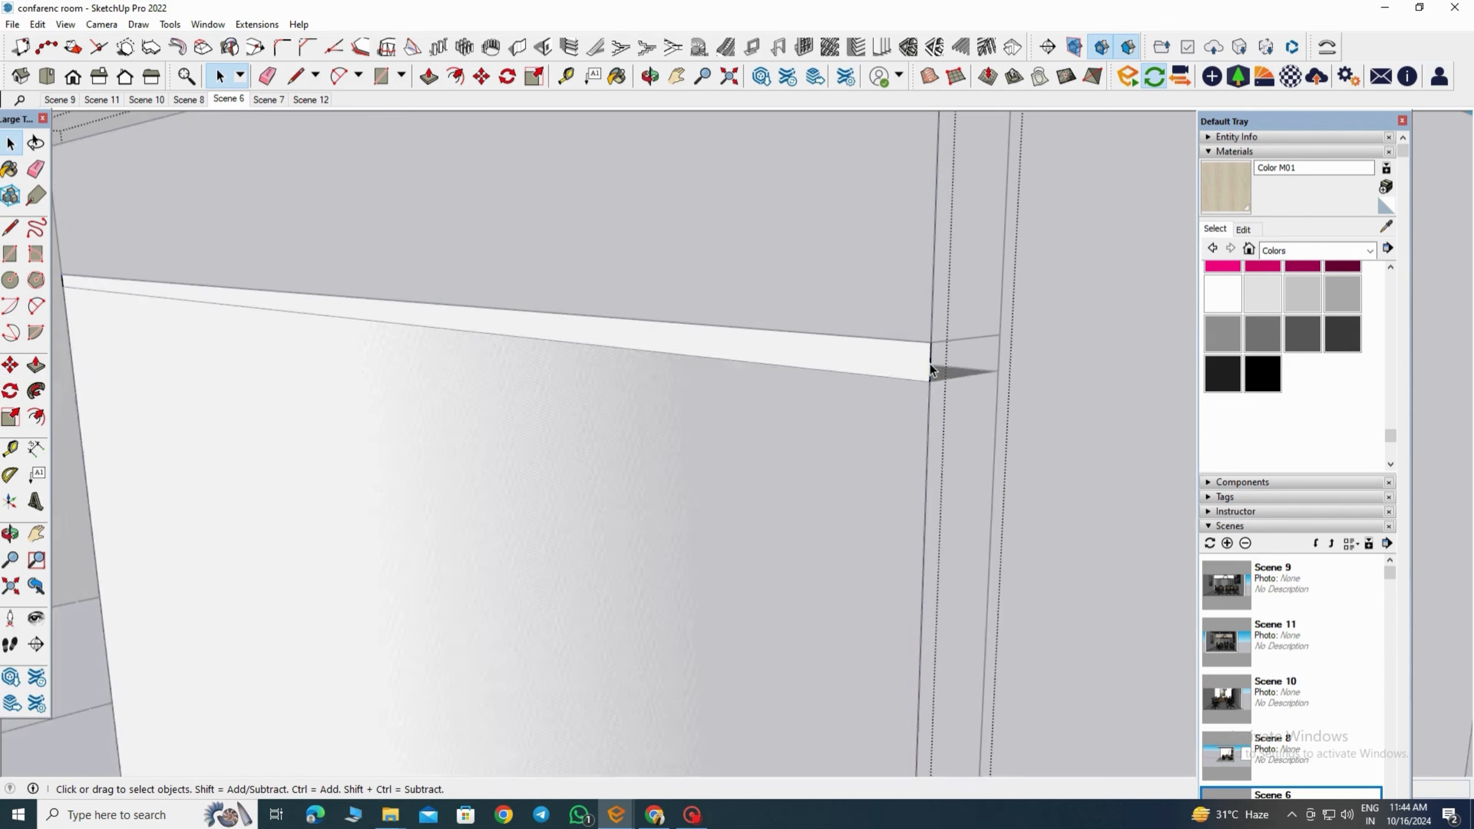
pyautogui.hotkey('ctrl', 'a')
pyautogui.press('Delete')
pyautogui.scroll(-2, 898, 361)
pyautogui.click(302, 372)
# Step: Push/Pull the lower face of the groove beneath the top strip slightly upward to adjust the gap
pyautogui.scroll(-5, 641, 435)
pyautogui.moveTo(641, 436); pyautogui.dragTo(813, 458, button='middle')
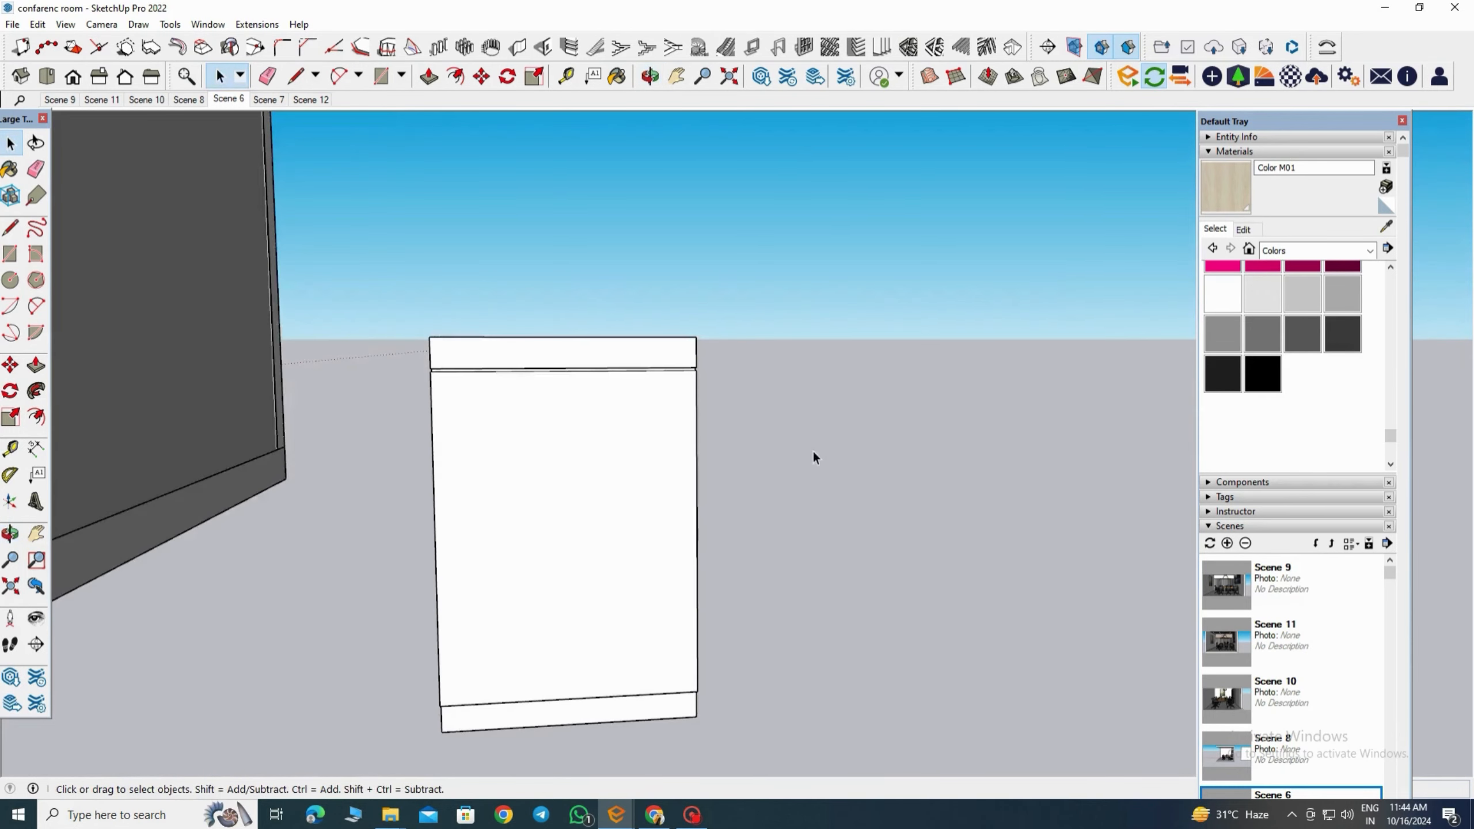
pyautogui.scroll(5, 737, 428)
pyautogui.click(739, 387)
pyautogui.click(36, 365)
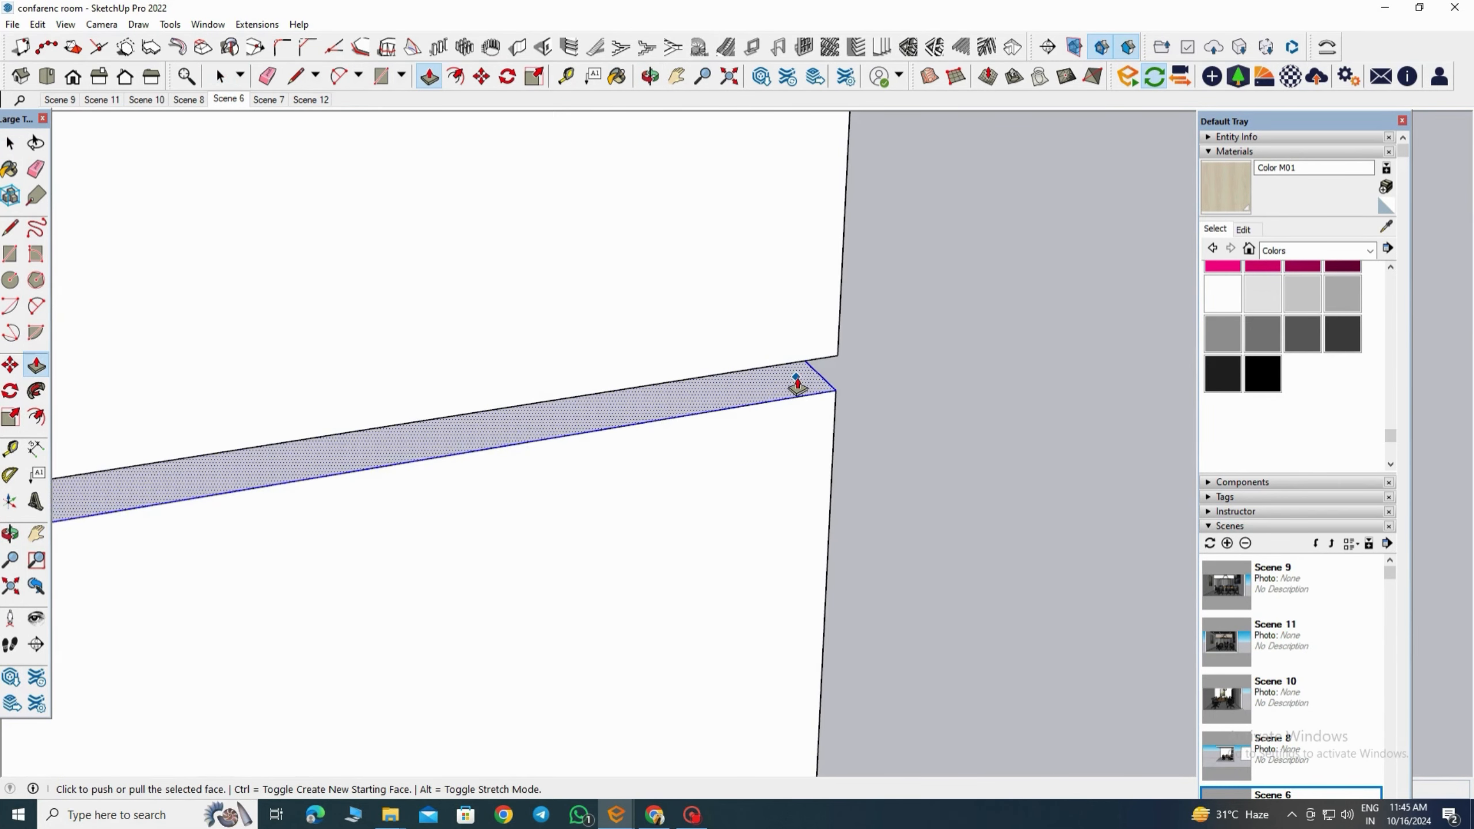
pyautogui.click(797, 382)
pyautogui.click(802, 378)
pyautogui.press('space')
pyautogui.click(982, 390)
# Step: Draw a vertical line down the middle of the cabinet front from the groove to the plinth
pyautogui.scroll(-5, 981, 387)
pyautogui.moveTo(832, 395); pyautogui.dragTo(648, 383, button='middle')
pyautogui.click(18, 238)
pyautogui.scroll(3, 735, 392)
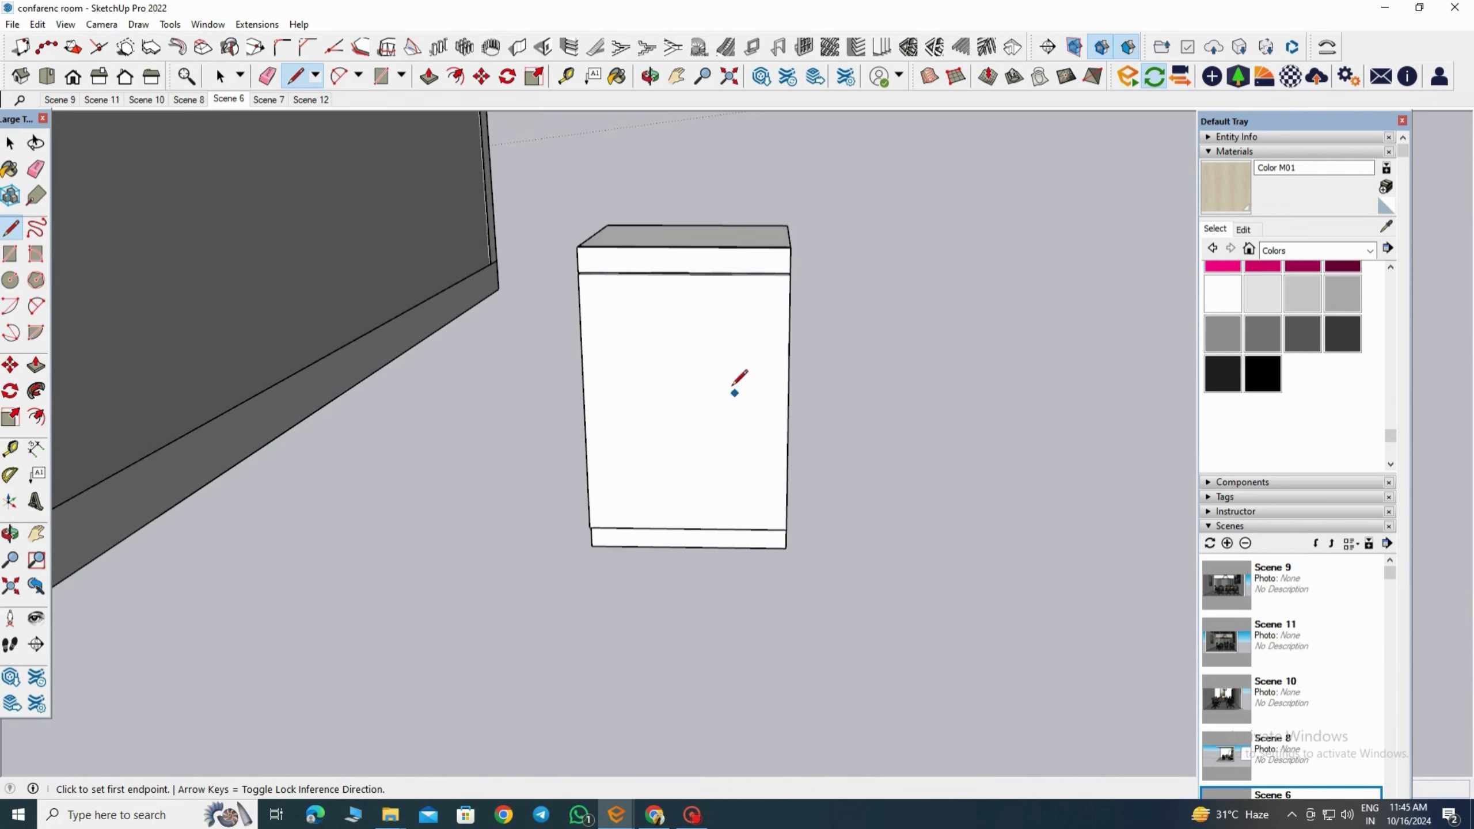
pyautogui.click(683, 274)
pyautogui.click(686, 528)
pyautogui.press('space')
# Step: Divide the vertical centre line on the cabinet front into three equal segments
pyautogui.click(686, 451)
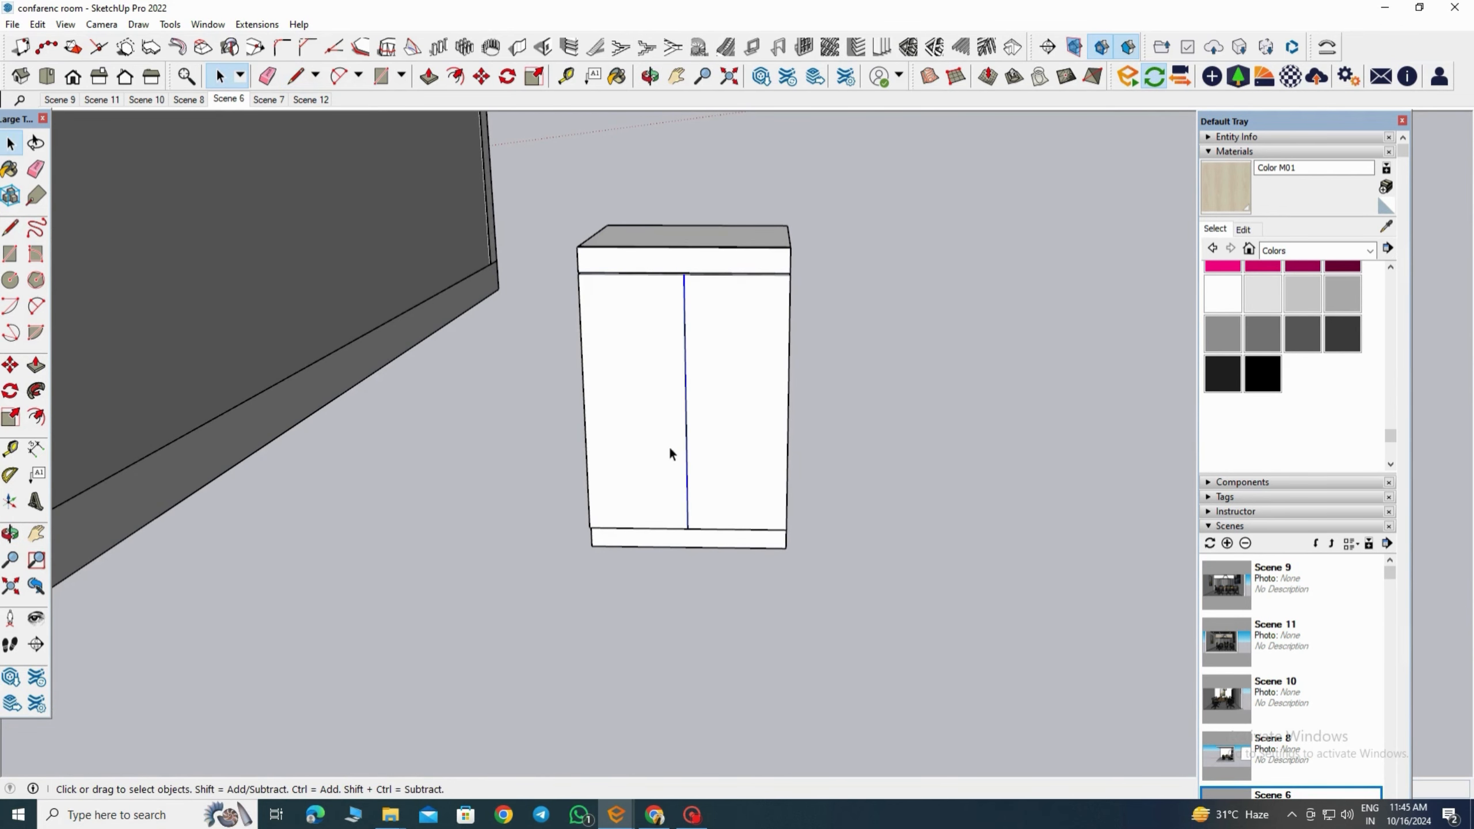
pyautogui.rightClick(684, 438)
pyautogui.press('Escape')
pyautogui.rightClick(686, 417)
pyautogui.click(754, 515)
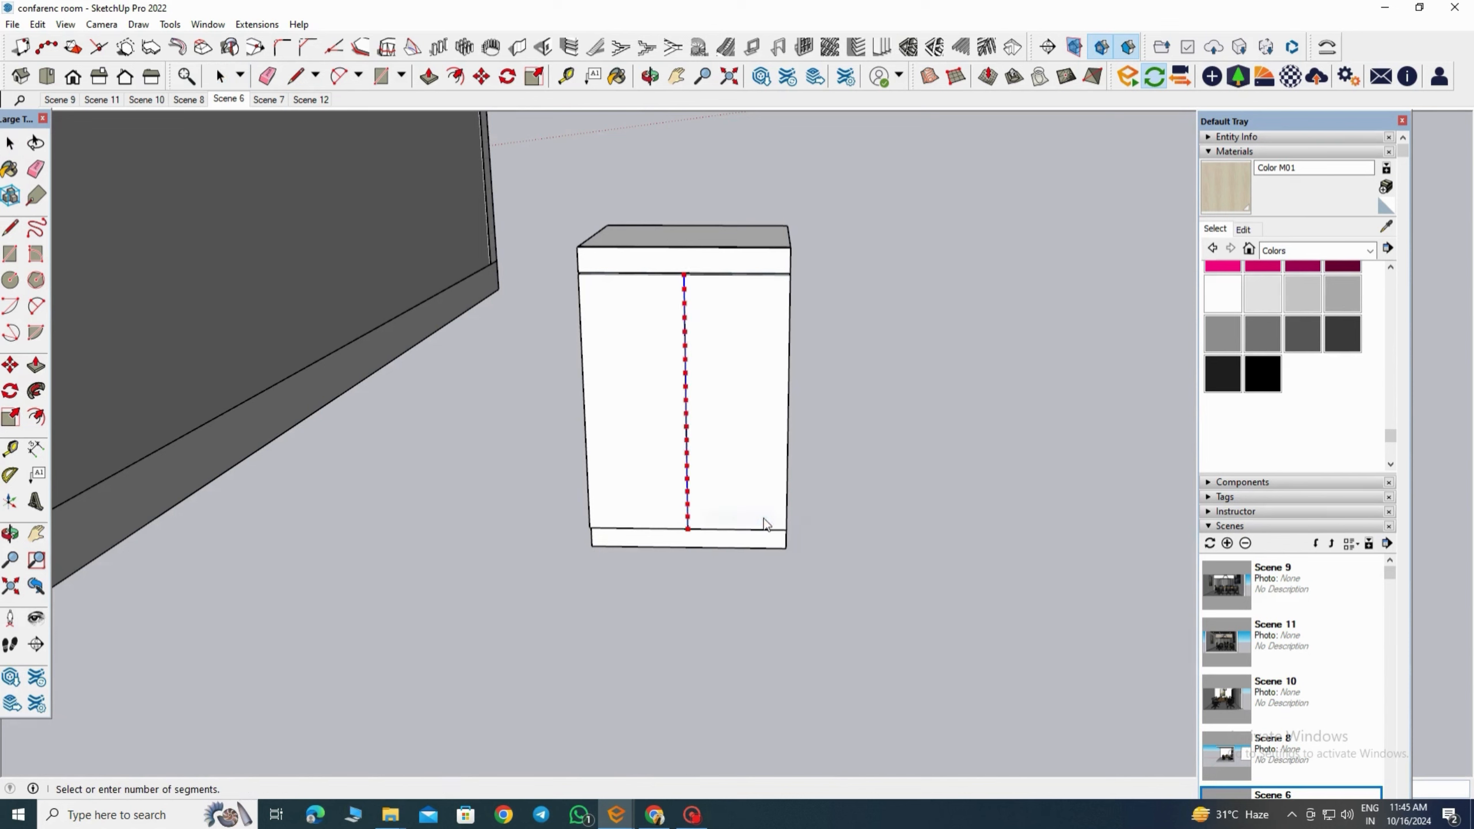
pyautogui.click(803, 516)
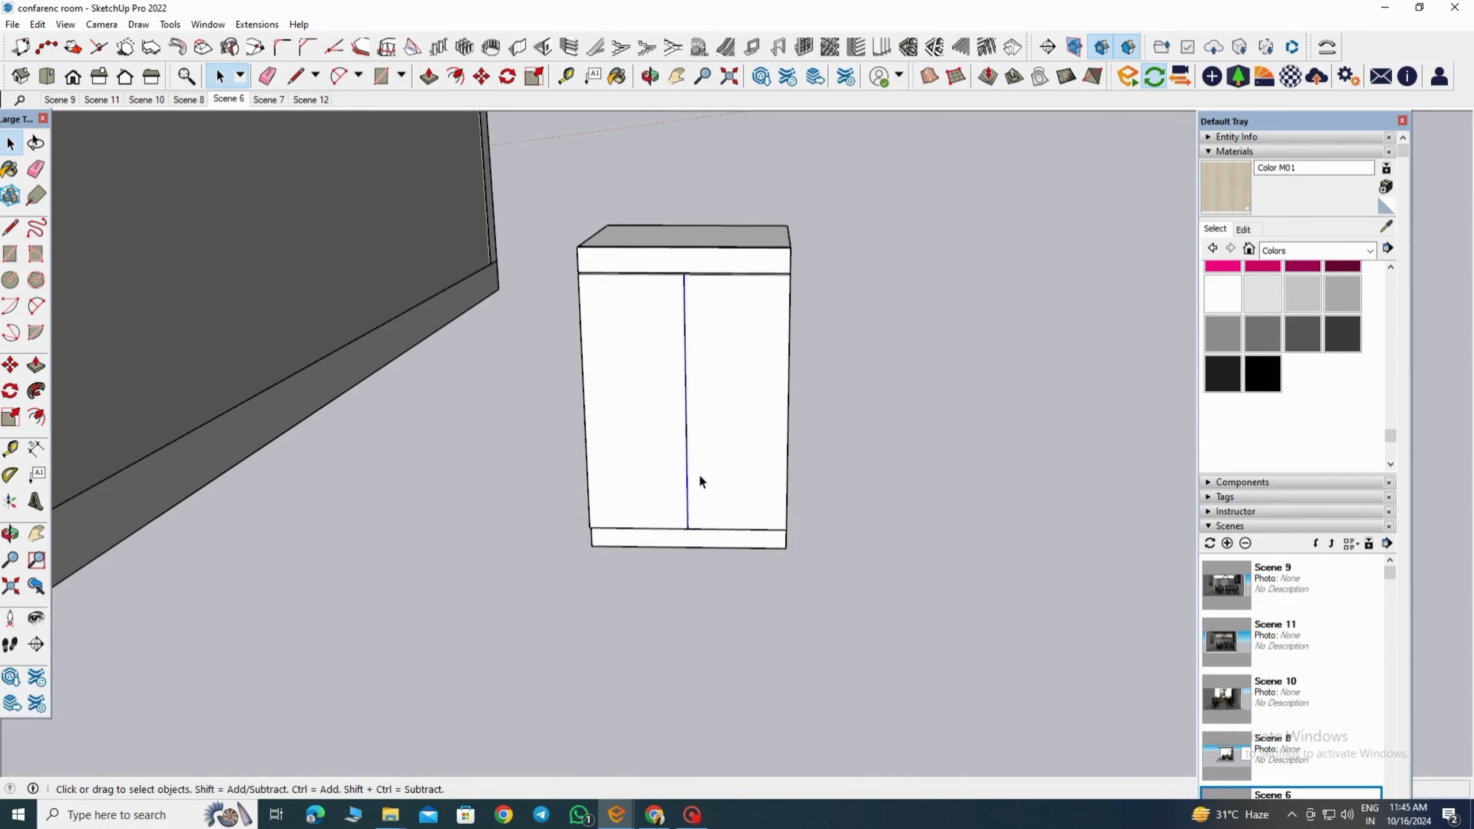
# Step: Draw horizontal lines from the centre line's upper division point to both side edges of the cabinet front
pyautogui.click(10, 226)
pyautogui.click(685, 364)
pyautogui.click(788, 364)
pyautogui.press('space')
pyautogui.press('l')
pyautogui.click(685, 364)
pyautogui.click(582, 364)
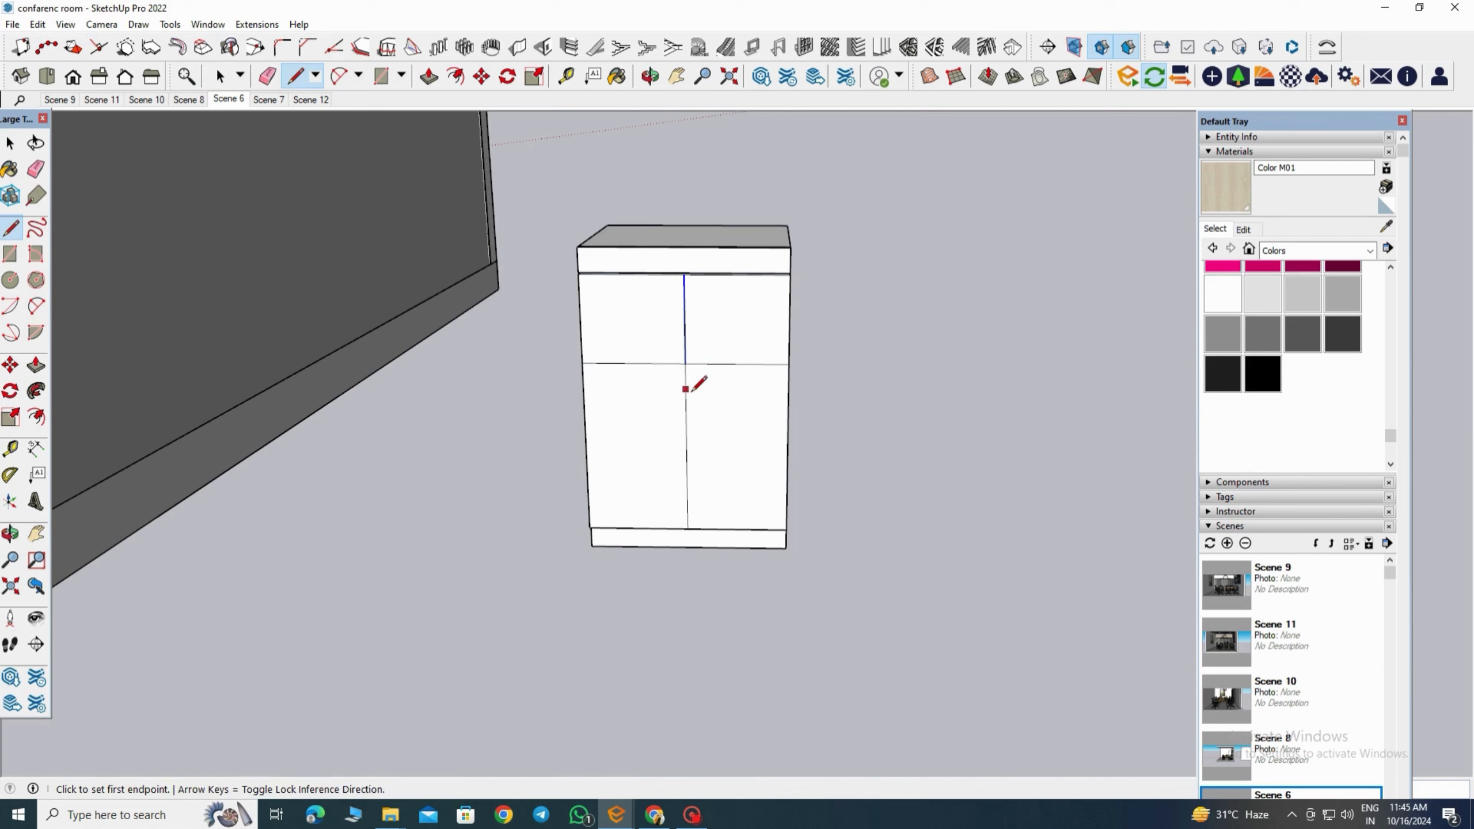
# Step: Copy the two horizontal lines down to the centre line's second division point to form three drawer fronts
pyautogui.press('space')
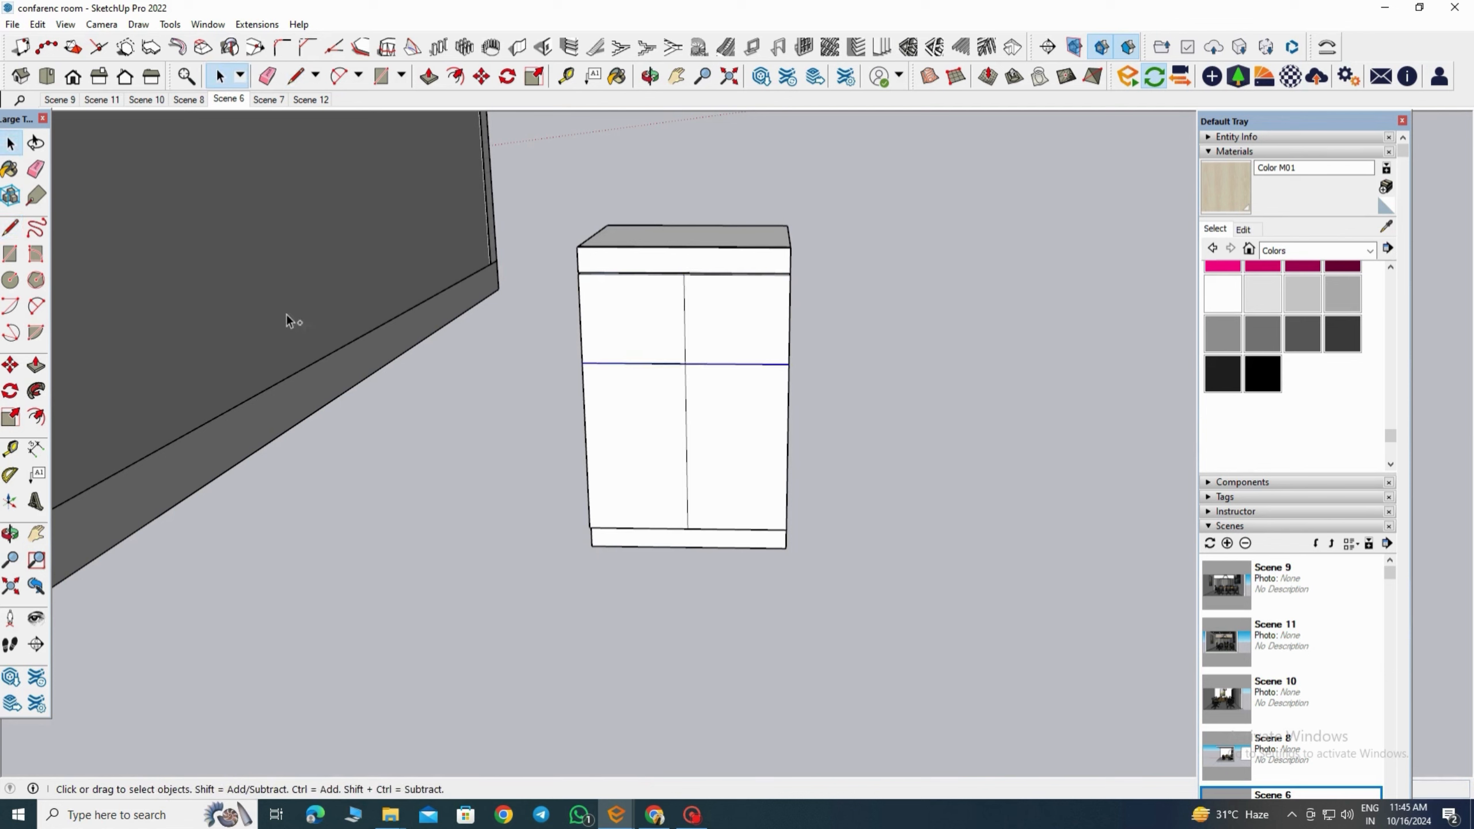
pyautogui.press('m')
pyautogui.press('ctrl')
pyautogui.click(685, 363)
pyautogui.click(716, 438)
pyautogui.press('space')
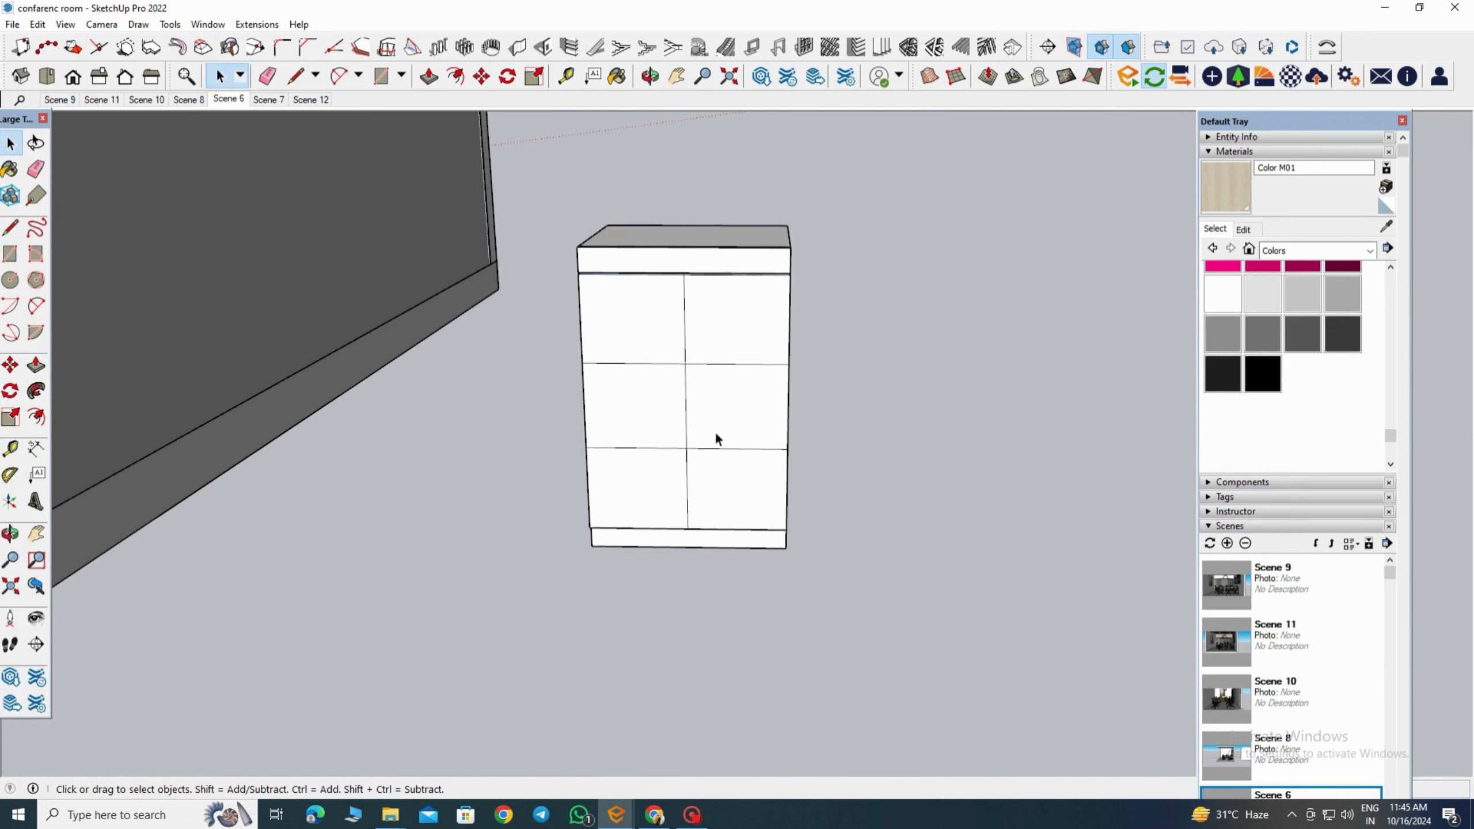
# Step: Delete the three segments of the vertical centre line from the cabinet front
pyautogui.click(687, 405)
pyautogui.press('Delete')
pyautogui.click(685, 343)
pyautogui.press('Delete')
pyautogui.click(687, 480)
pyautogui.press('Delete')
# Step: Draw a rectangle over the top drawer front, from the upper divider's end to the opposite corner at the groove
pyautogui.press('r')
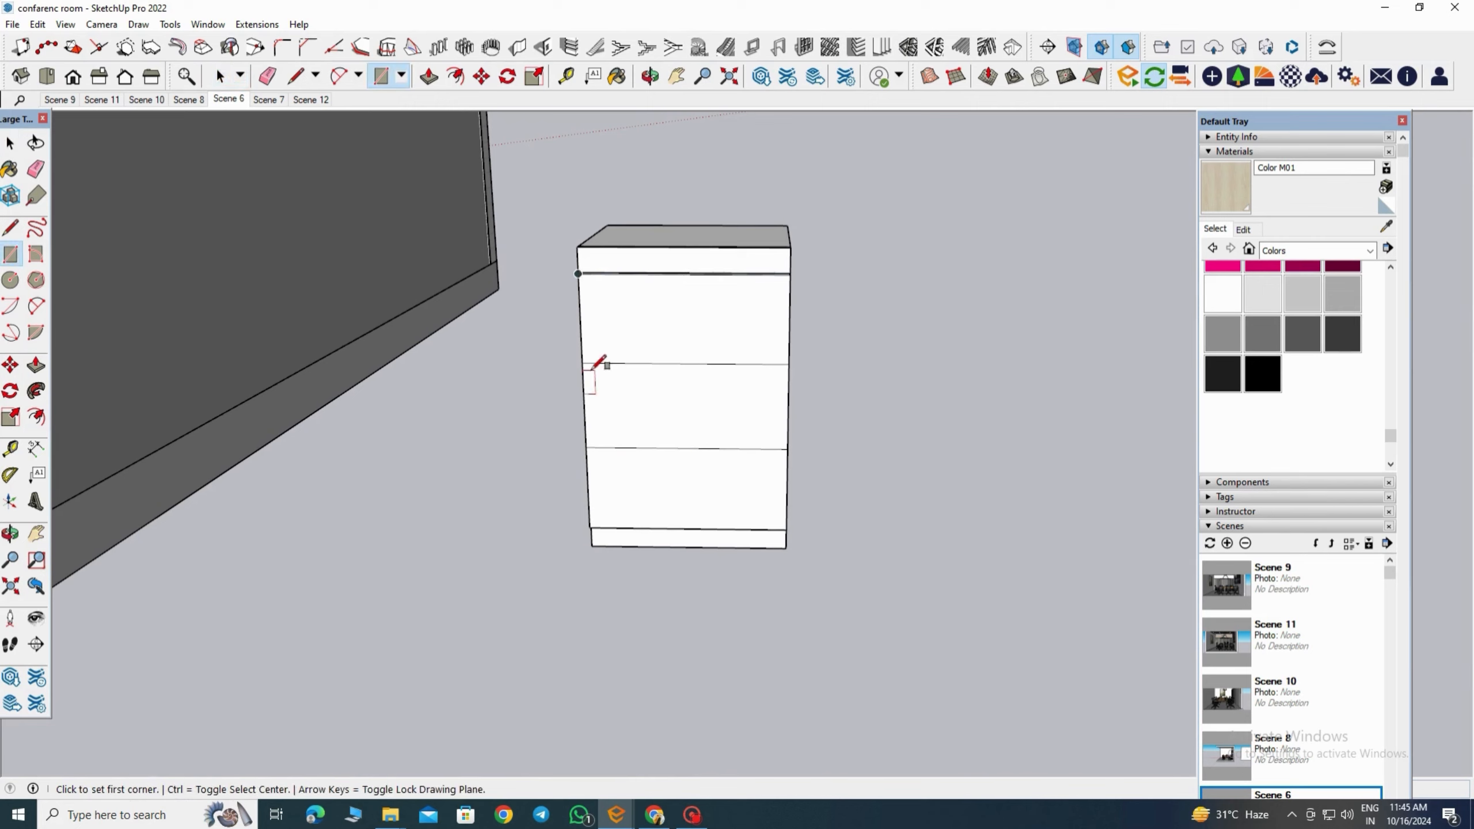
pyautogui.click(582, 363)
pyautogui.click(790, 273)
pyautogui.press('space')
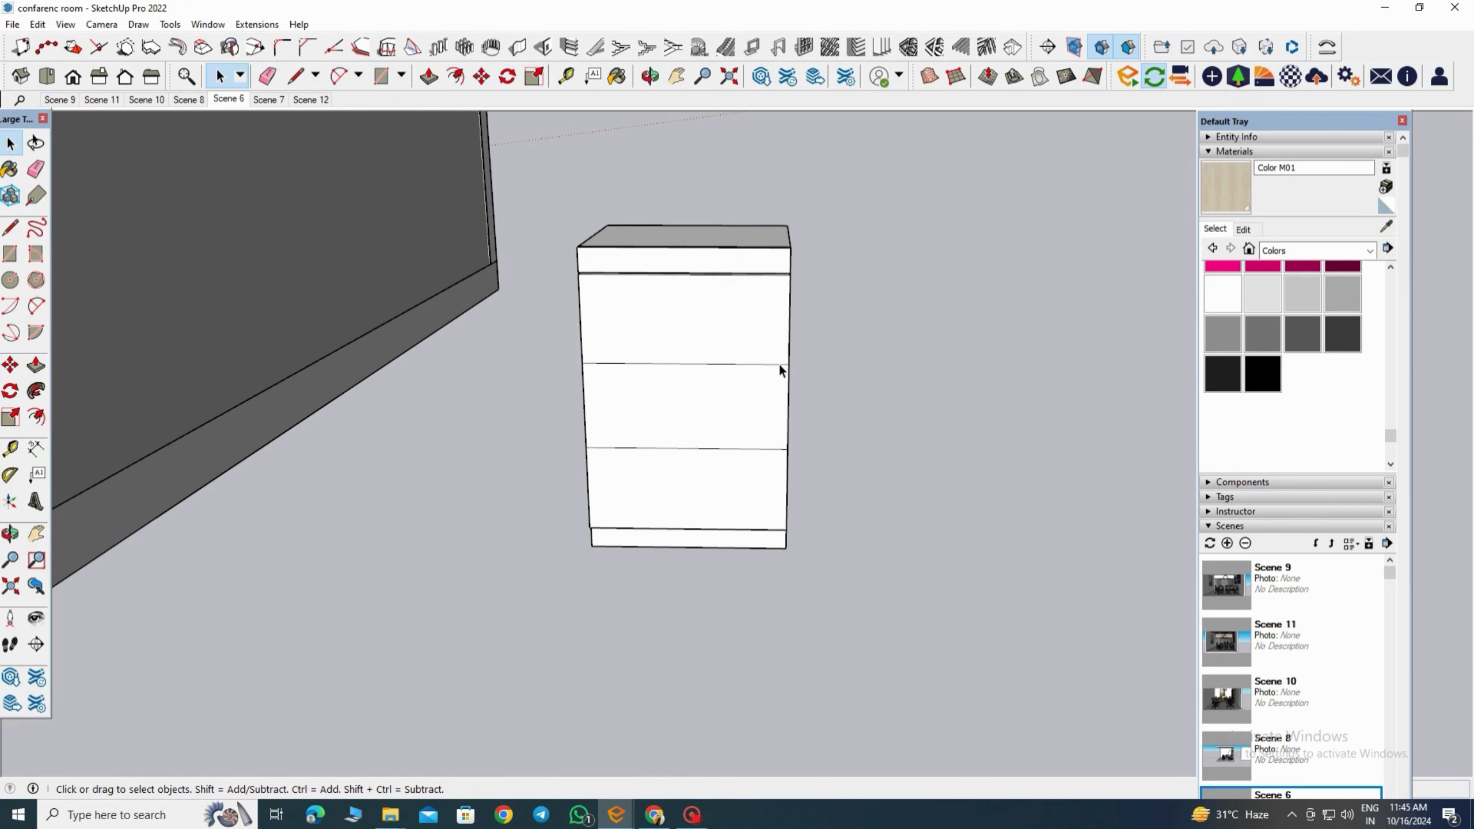
pyautogui.click(12, 363)
pyautogui.click(850, 380)
pyautogui.press('space')
# Step: Copy the lower drawer divider line a short distance down to outline a second groove band
pyautogui.scroll(3, 760, 360)
pyautogui.click(564, 438)
pyautogui.moveTo(562, 435); pyautogui.dragTo(881, 401, button='middle')
pyautogui.scroll(5, 566, 518)
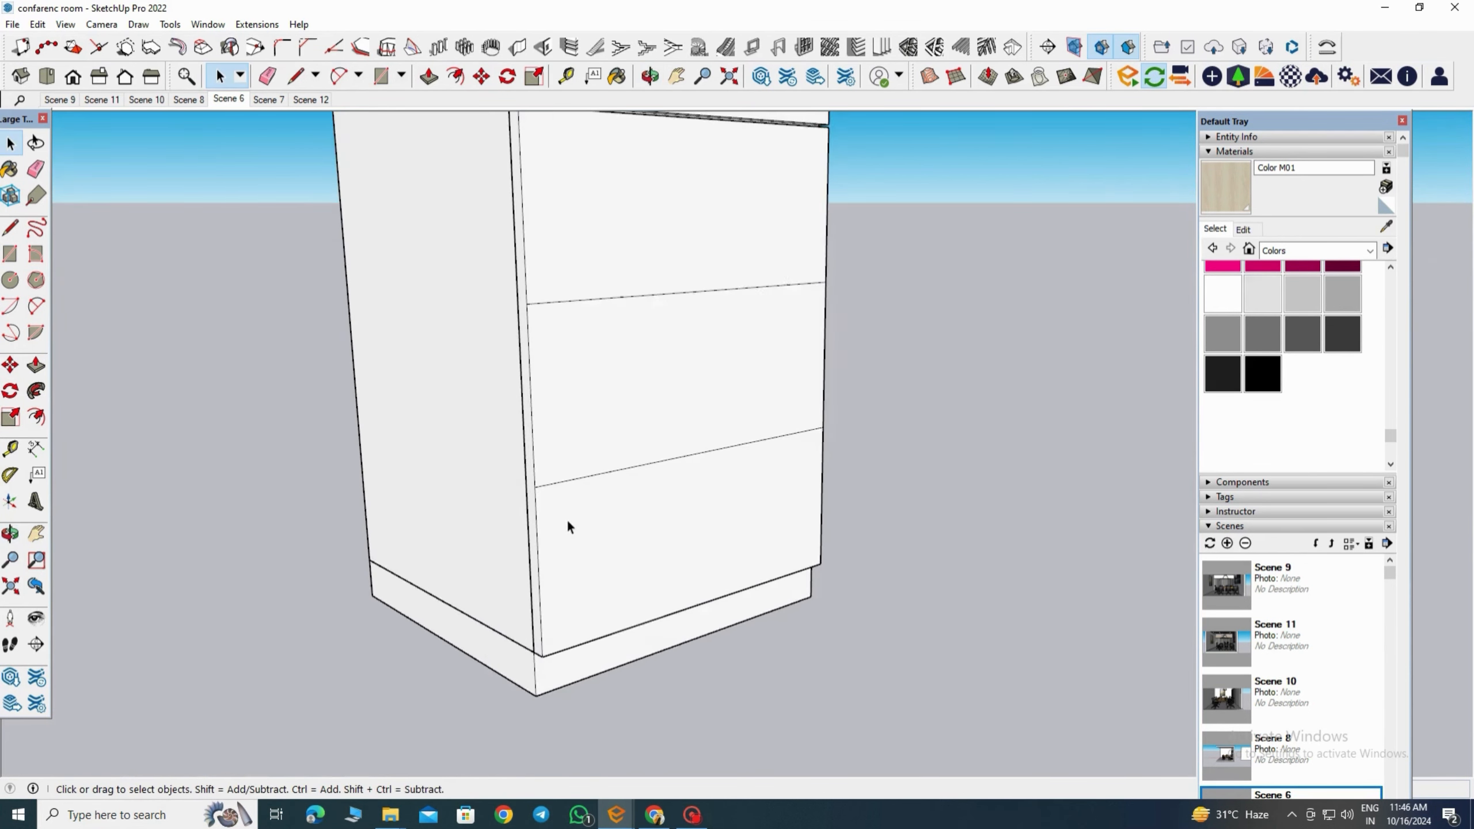
pyautogui.click(10, 364)
pyautogui.press('ctrl')
pyautogui.click(525, 478)
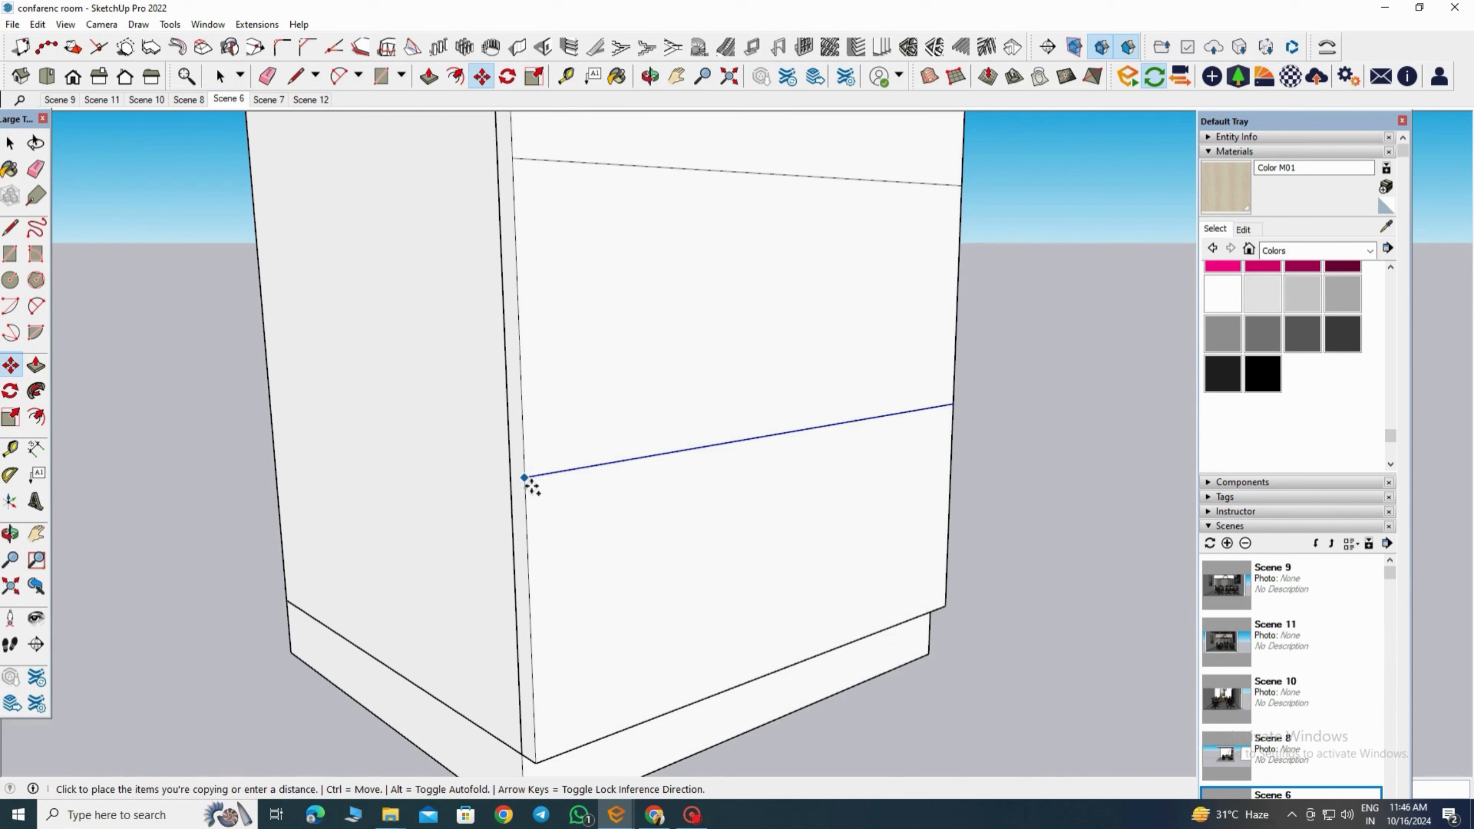
pyautogui.click(532, 491)
pyautogui.press('space')
pyautogui.scroll(-2, 493, 534)
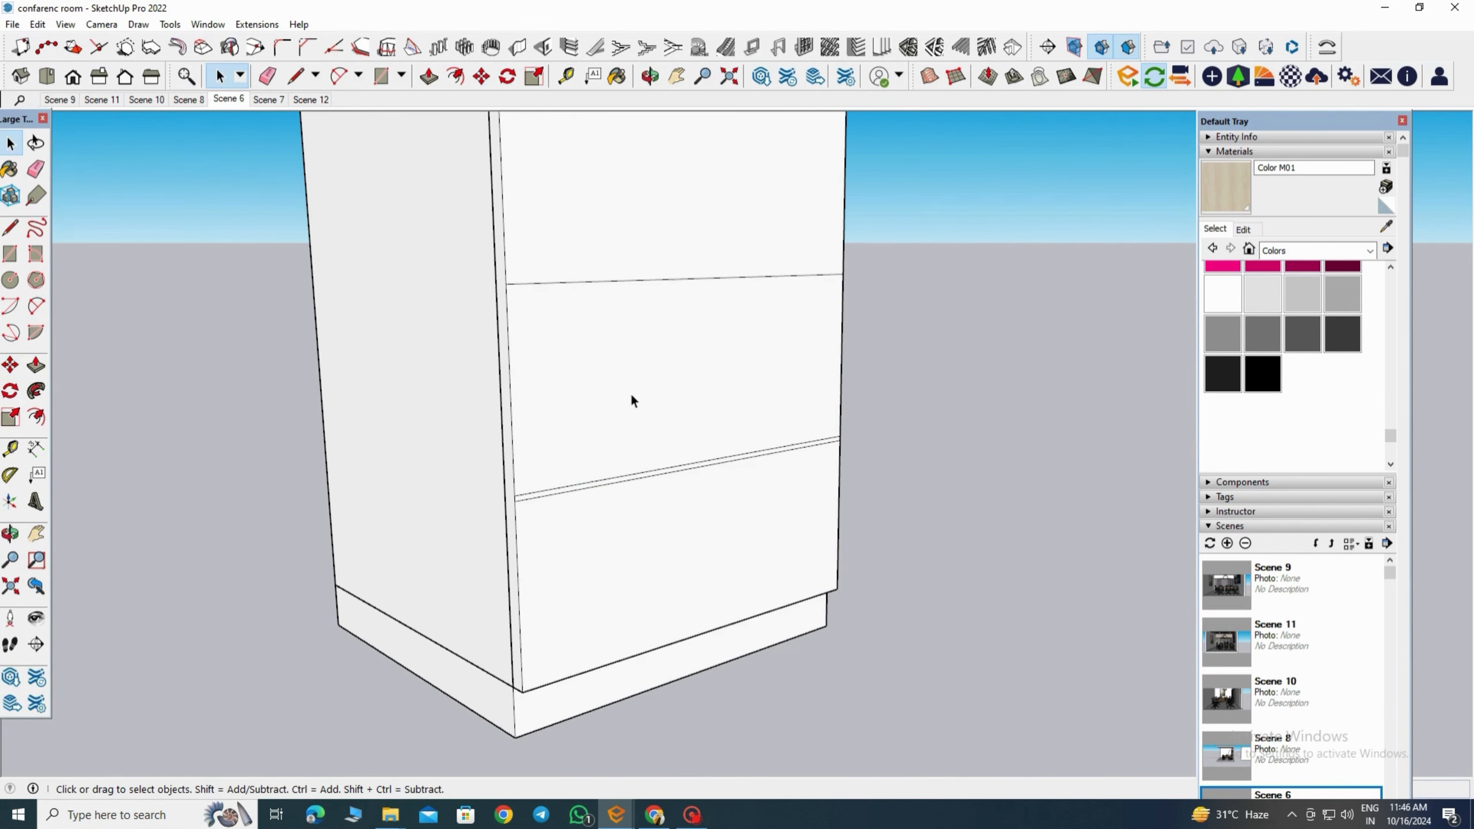
# Step: Copy the upper drawer divider line about 3/16 inch down to outline another groove band
pyautogui.press('m')
pyautogui.press('ctrl')
pyautogui.click(506, 284)
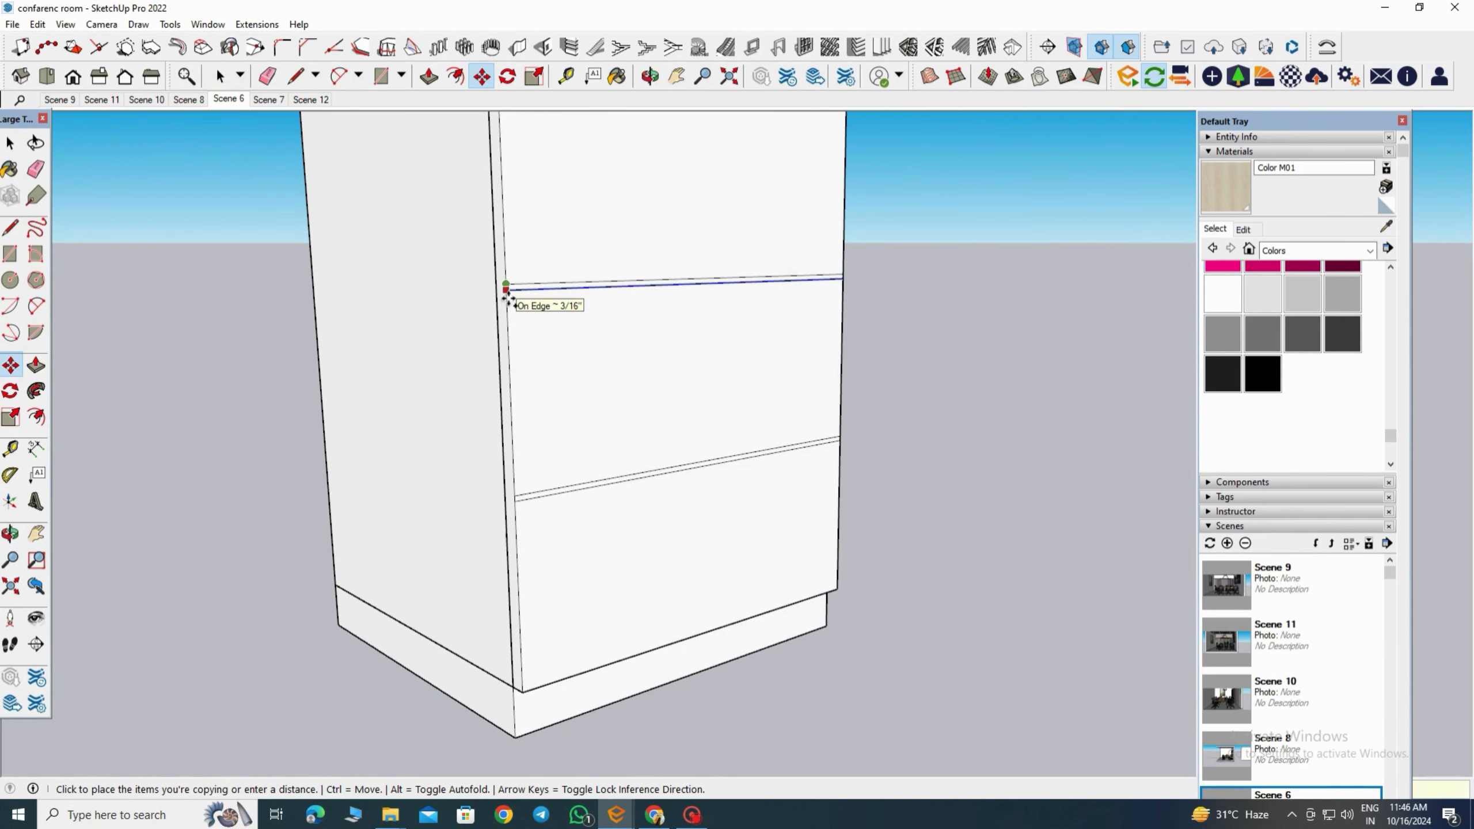
pyautogui.click(509, 297)
pyautogui.press('space')
# Step: Push the narrow band between the top and middle drawers inward to cut a groove
pyautogui.scroll(-2, 711, 422)
pyautogui.scroll(6, 761, 399)
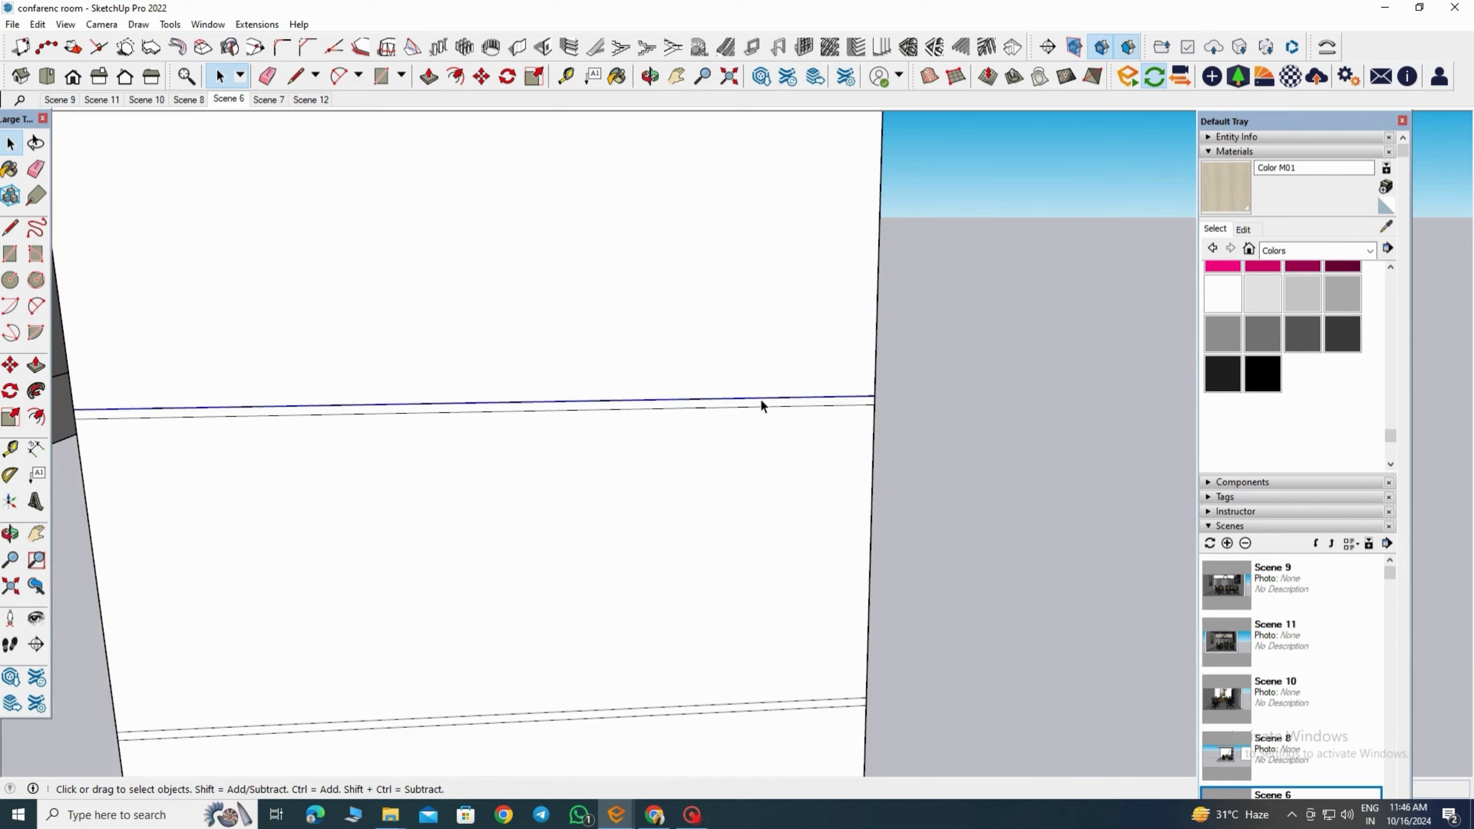
pyautogui.click(36, 365)
pyautogui.scroll(-3, 550, 488)
pyautogui.moveTo(734, 500); pyautogui.dragTo(441, 453, button='middle')
pyautogui.scroll(4, 360, 386)
pyautogui.click(498, 395)
pyautogui.click(526, 402)
pyautogui.press('space')
# Step: Push the narrow band between the middle and bottom drawers inward to cut a groove
pyautogui.scroll(-3, 763, 392)
pyautogui.scroll(4, 690, 562)
pyautogui.click(36, 367)
pyautogui.click(699, 568)
pyautogui.click(721, 573)
pyautogui.press('space')
# Step: Narrow the groove between the middle and bottom drawers by raising its lower face
pyautogui.scroll(-4, 677, 500)
pyautogui.moveTo(557, 532); pyautogui.dragTo(451, 519, button='middle')
pyautogui.scroll(6, 716, 516)
pyautogui.press('p')
pyautogui.click(736, 530)
pyautogui.click(733, 513)
pyautogui.press('space')
# Step: Narrow the groove between the top and middle drawers by raising its lower face
pyautogui.scroll(-5, 737, 517)
pyautogui.scroll(6, 755, 346)
pyautogui.moveTo(754, 347); pyautogui.dragTo(759, 397, button='middle')
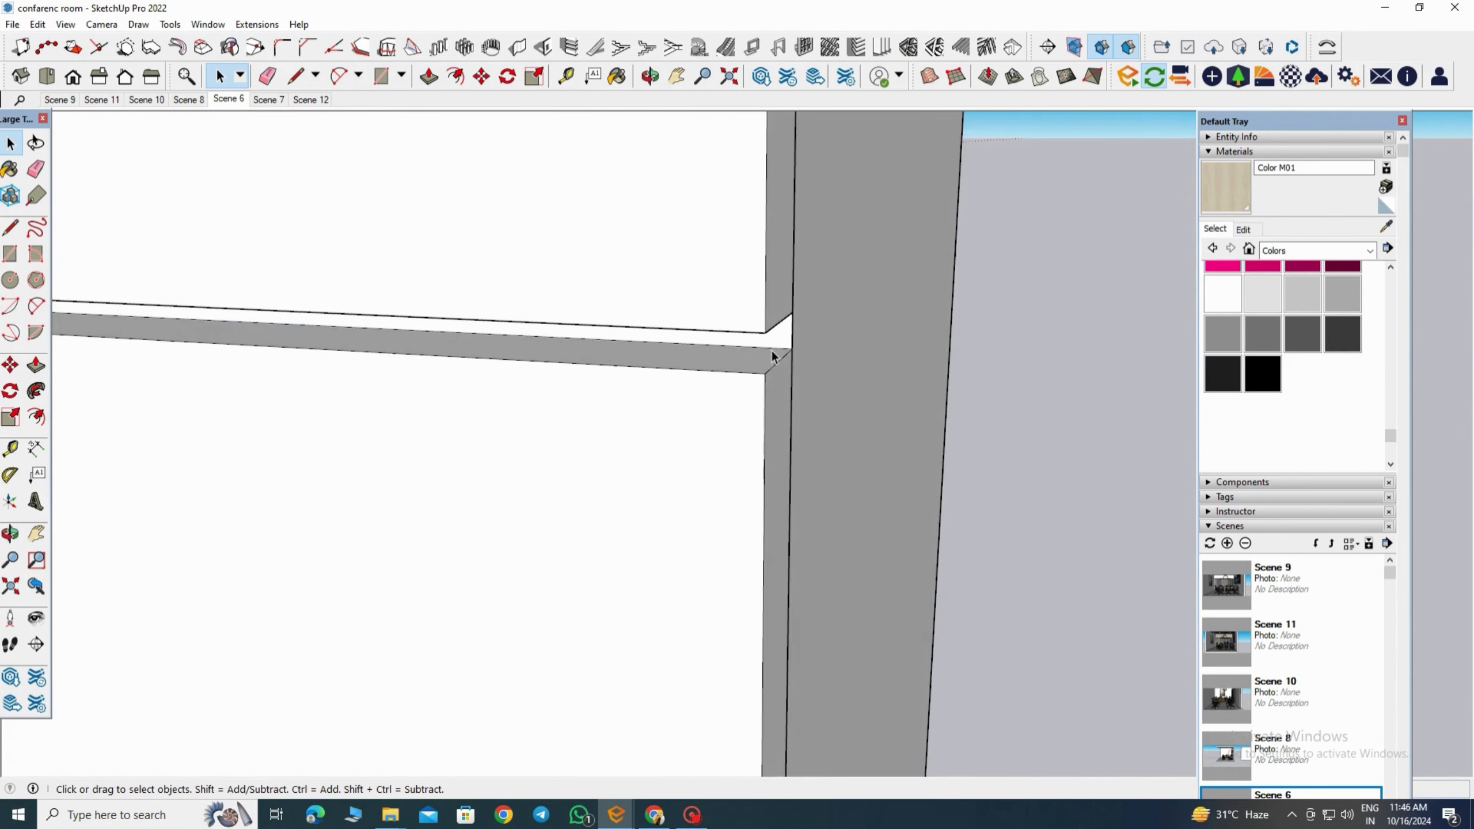
pyautogui.click(36, 364)
pyautogui.click(745, 362)
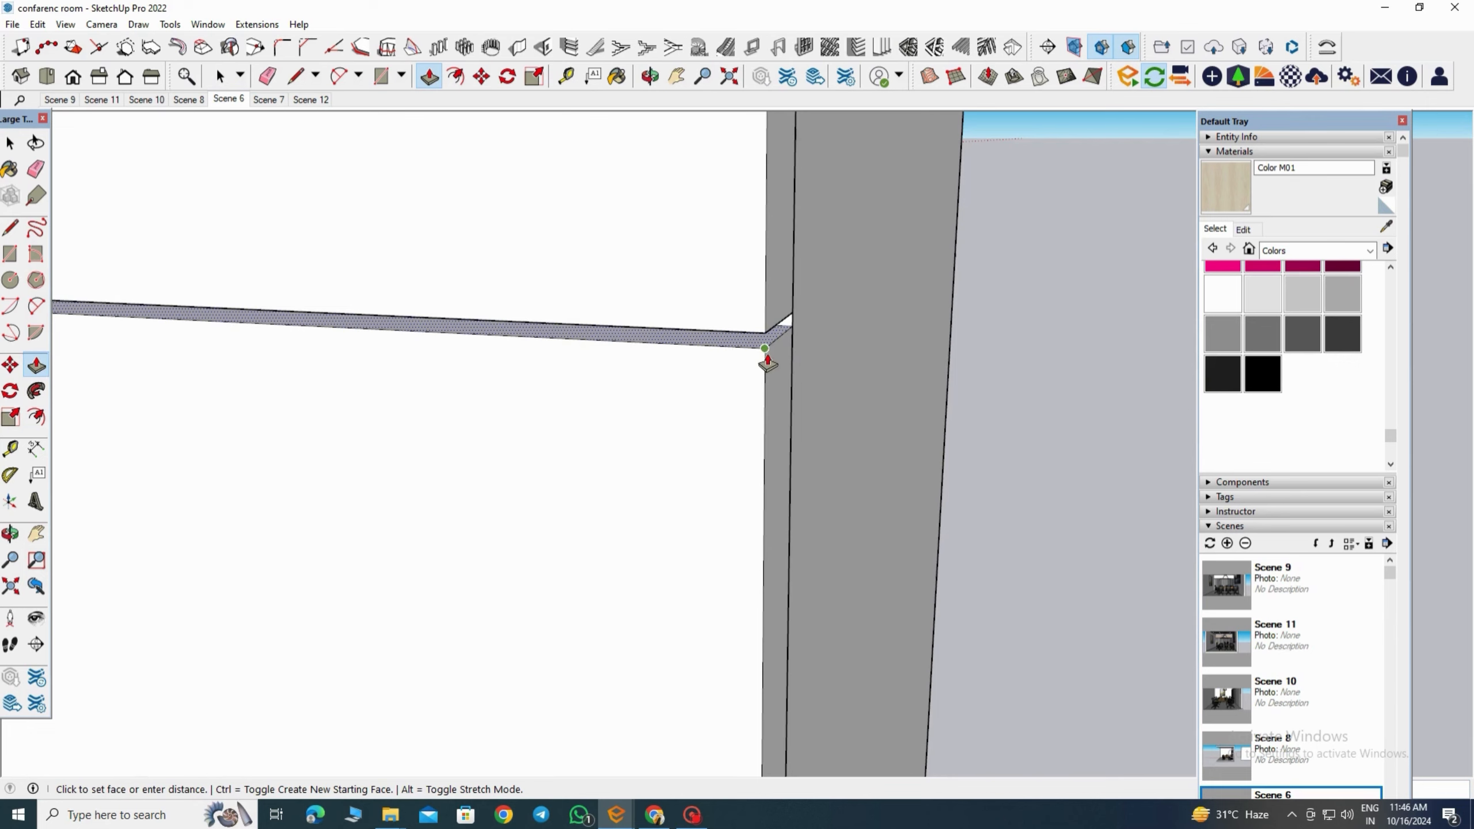
pyautogui.click(767, 362)
pyautogui.press('space')
# Step: Narrow the groove beneath the cabinet's top strip by raising its lower face
pyautogui.scroll(-5, 702, 502)
pyautogui.scroll(5, 714, 390)
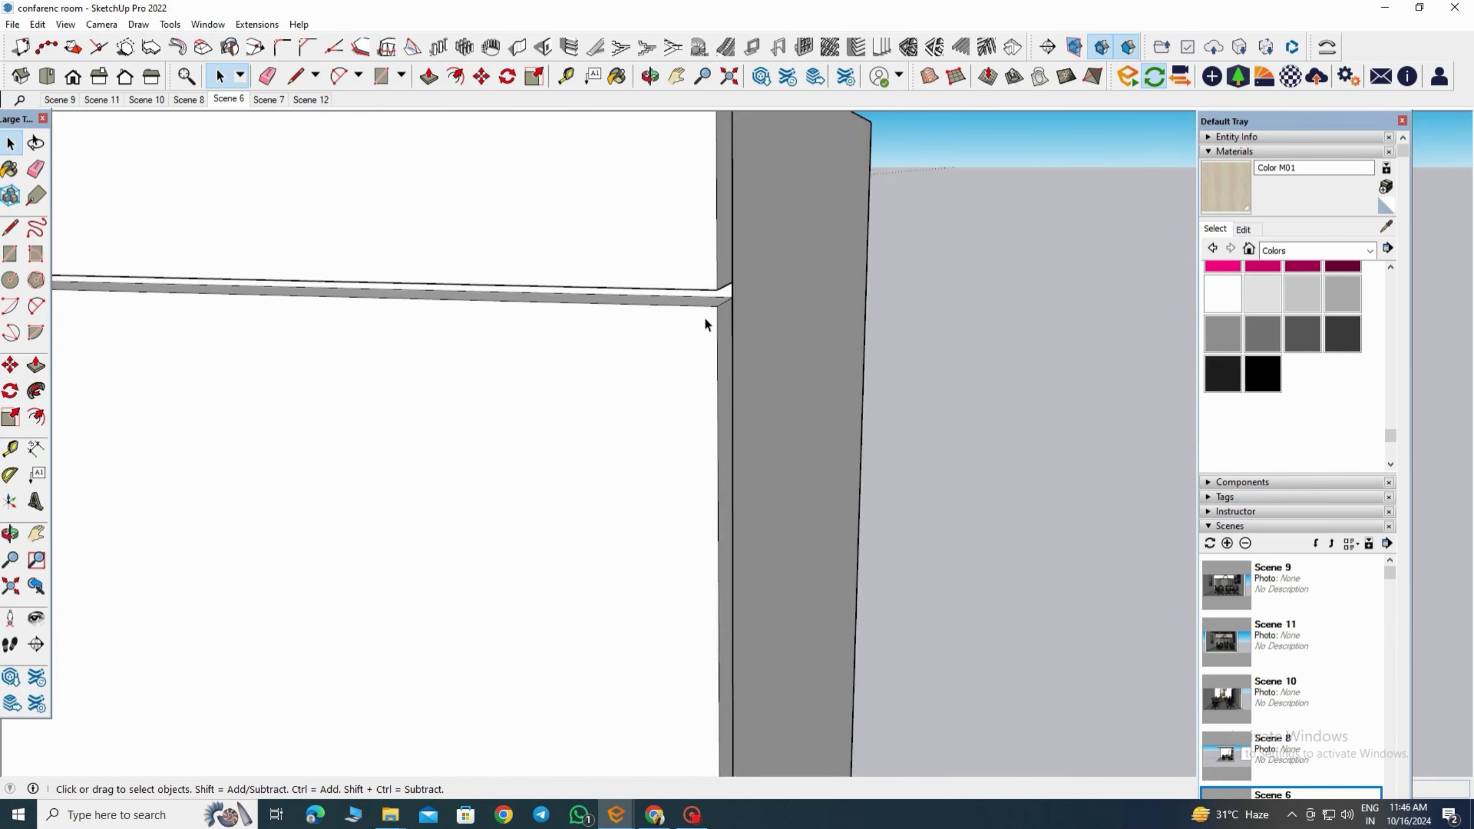
pyautogui.scroll(1, 705, 316)
pyautogui.click(36, 365)
pyautogui.click(719, 305)
pyautogui.click(722, 289)
pyautogui.press('space')
pyautogui.scroll(-5, 955, 329)
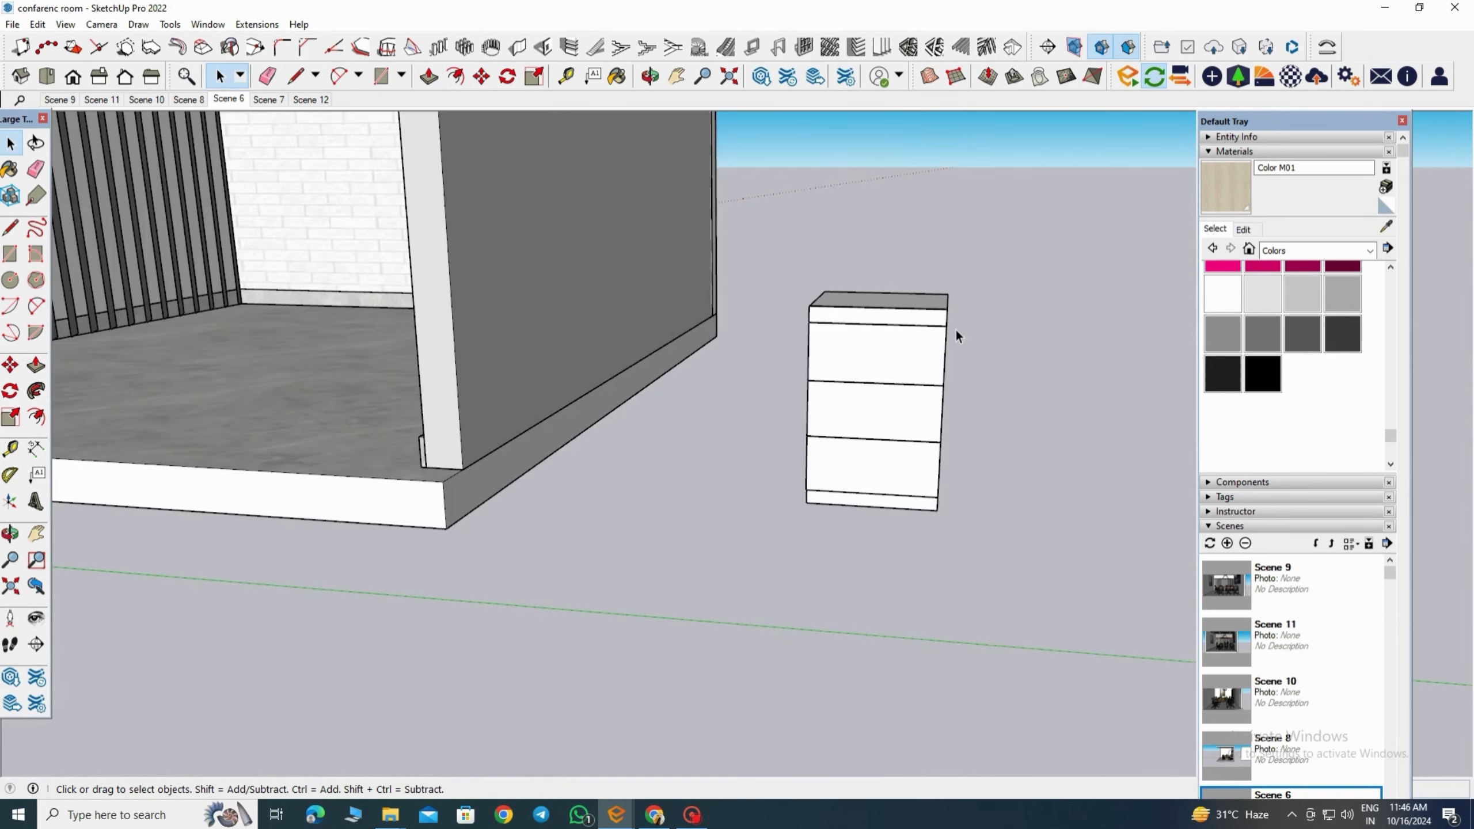
# Step: Open the plinth group and place vertical guides slightly inward from both side edges of its front face
pyautogui.scroll(8, 956, 329)
pyautogui.moveTo(635, 503); pyautogui.dragTo(685, 516, button='middle')
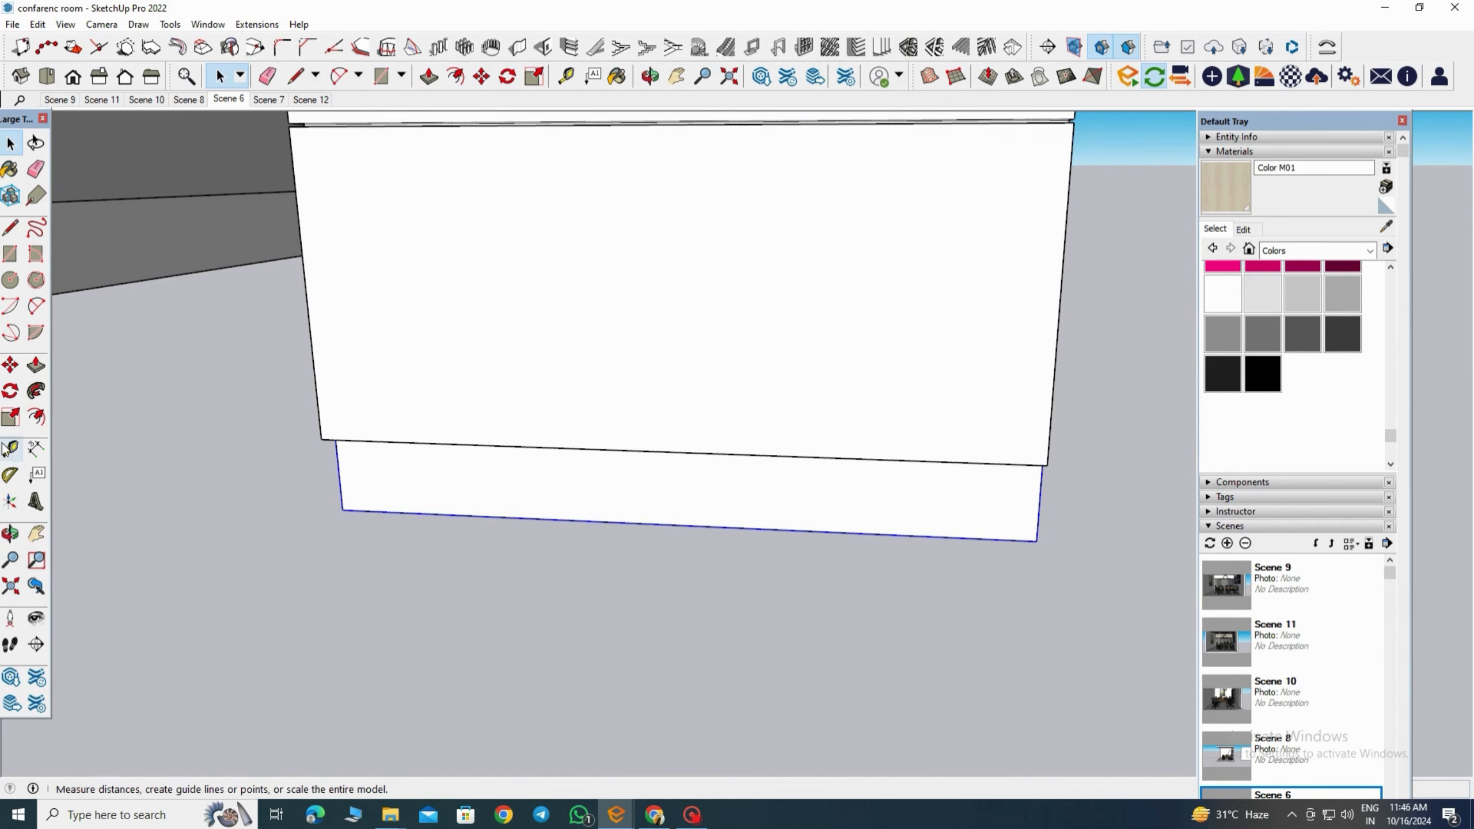
pyautogui.doubleClick(885, 513)
pyautogui.click(884, 512)
pyautogui.click(10, 448)
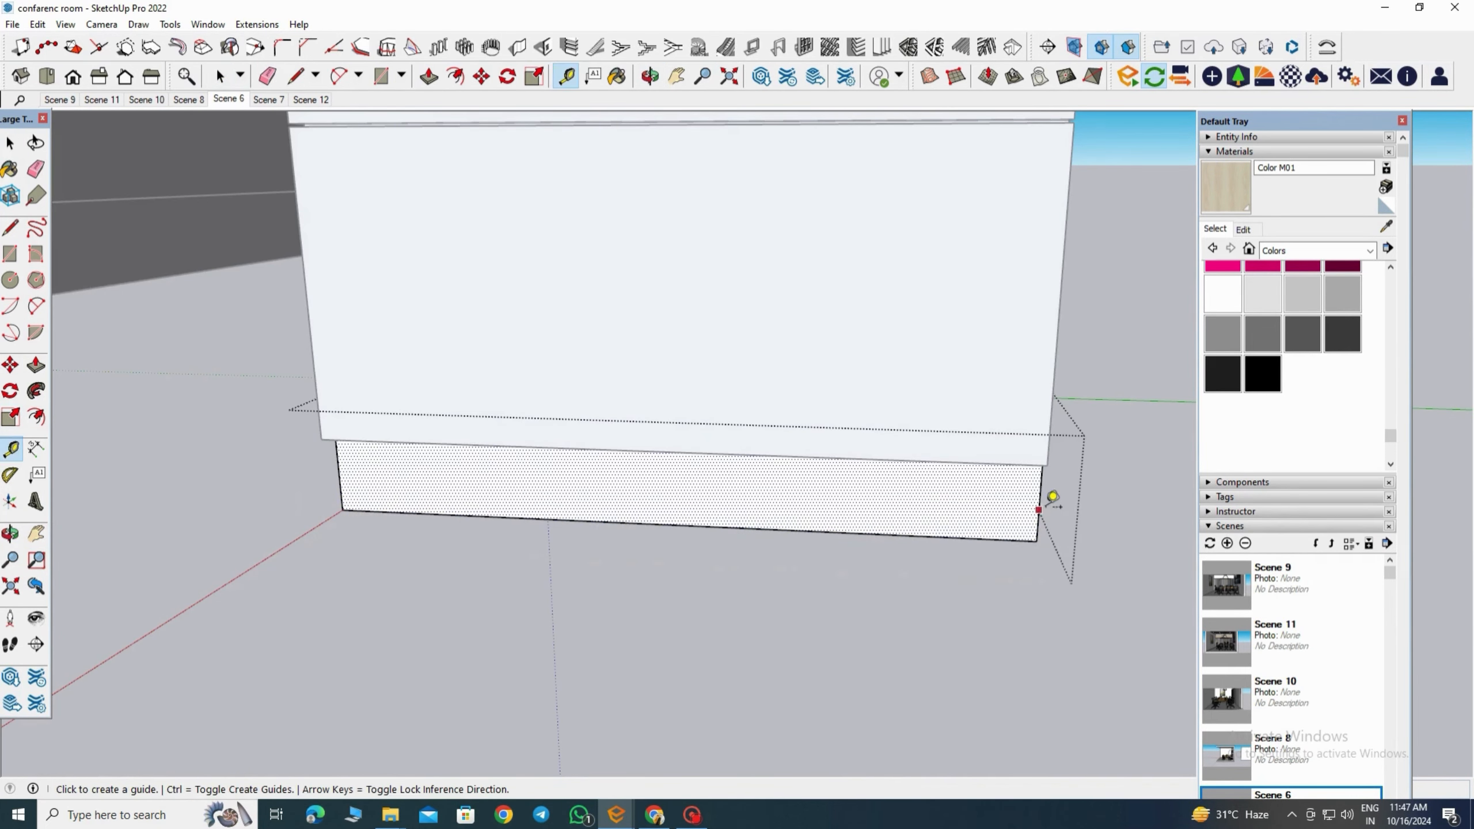
pyautogui.click(1039, 500)
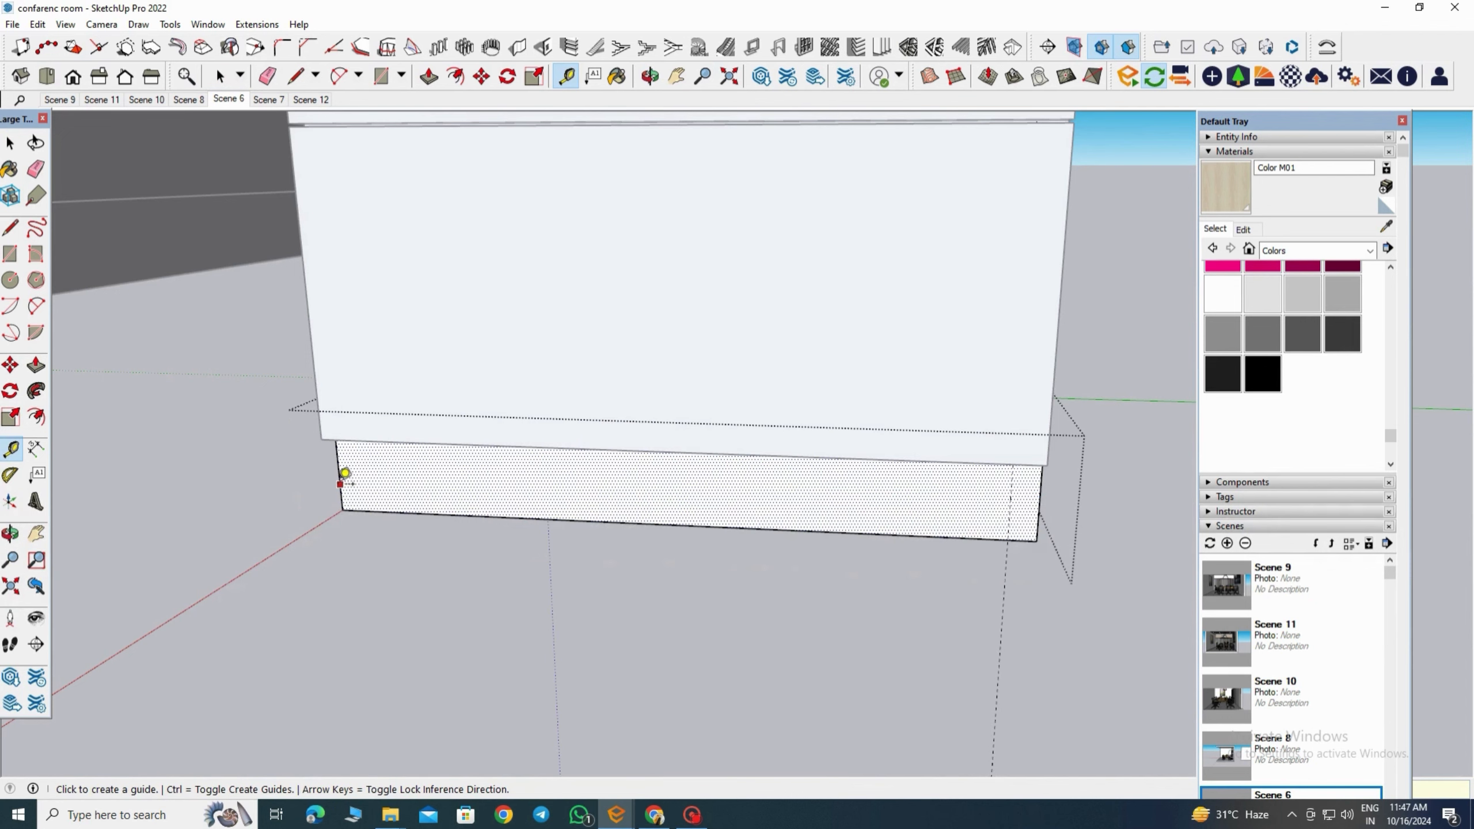
pyautogui.click(371, 485)
pyautogui.press('space')
# Step: Draw a narrow full-height rectangle on the plinth front from its left bottom corner to the nearby guide
pyautogui.click(10, 254)
pyautogui.click(343, 510)
pyautogui.moveTo(377, 470); pyautogui.dragTo(341, 417, button='middle')
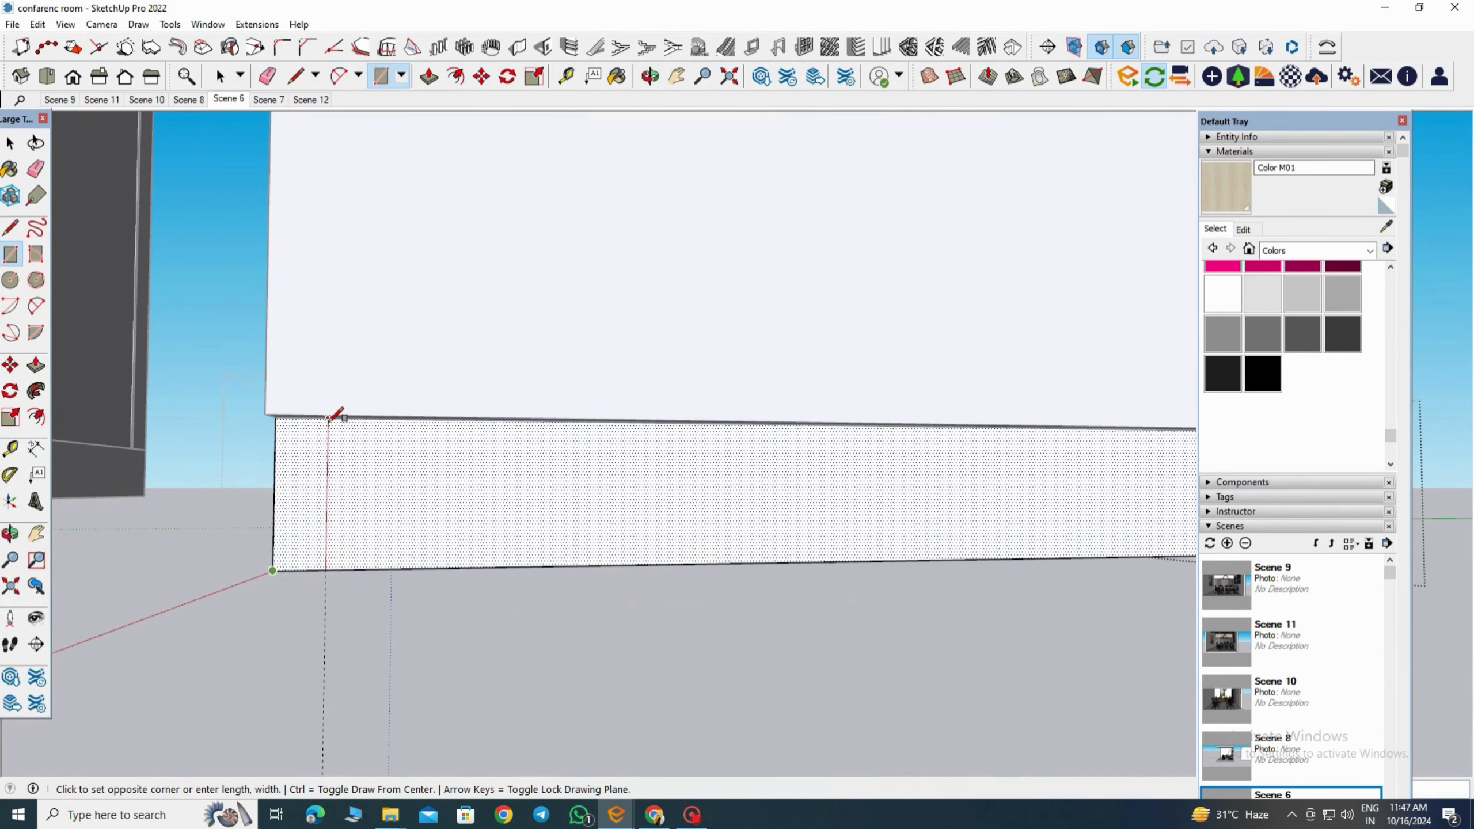
pyautogui.click(328, 418)
pyautogui.press('space')
# Step: Push/Pull the narrow rectangle at the left end of the plinth front outward to form a projecting foot
pyautogui.click(306, 510)
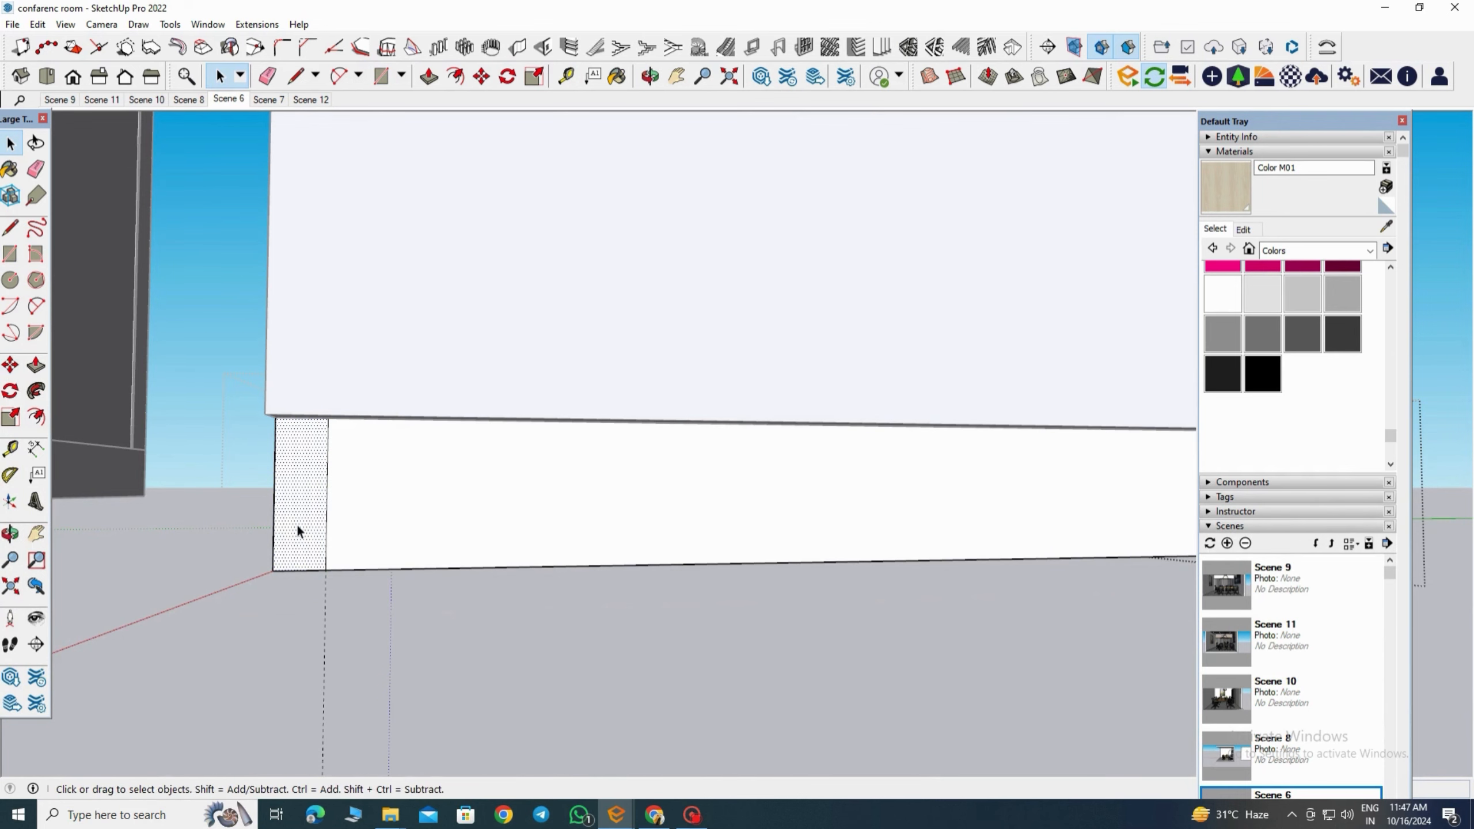
pyautogui.click(35, 365)
pyautogui.click(315, 520)
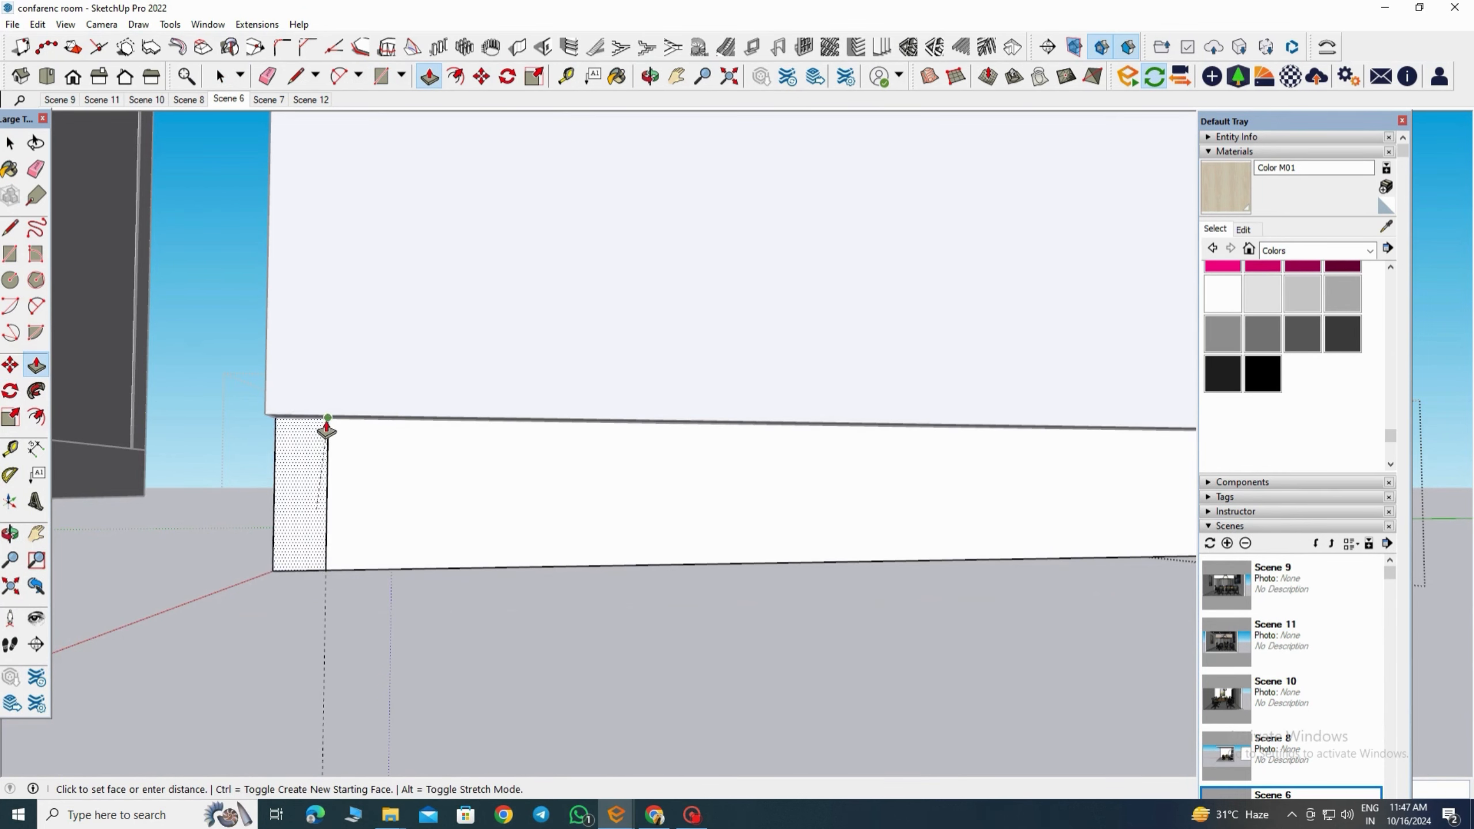
pyautogui.click(367, 588)
pyautogui.press('space')
pyautogui.moveTo(379, 636); pyautogui.dragTo(887, 581, button='middle')
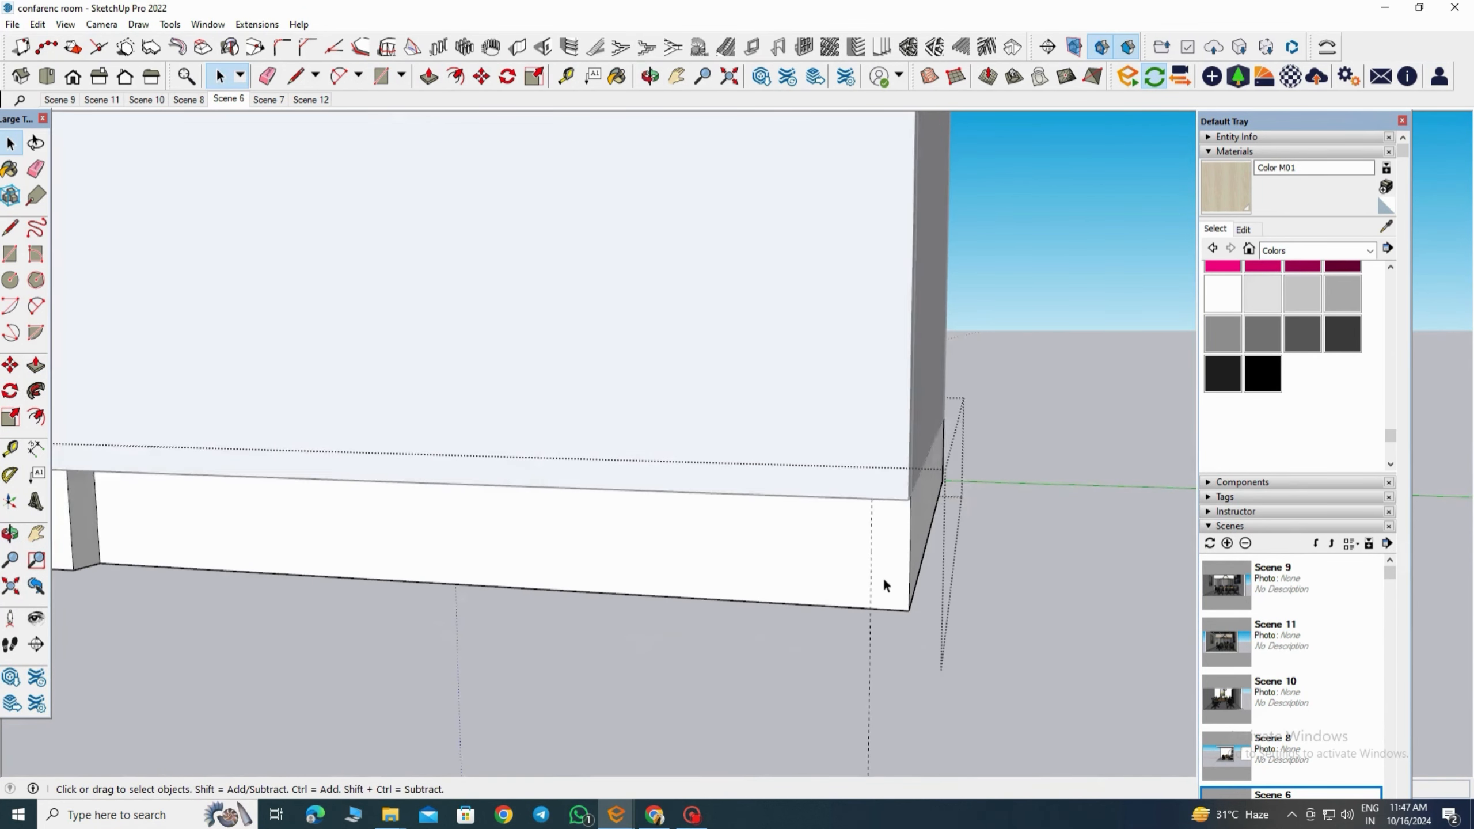
# Step: Draw a matching narrow rectangle at the right end of the plinth front and push/pull it outward as the second foot
pyautogui.press('r')
pyautogui.scroll(5, 871, 521)
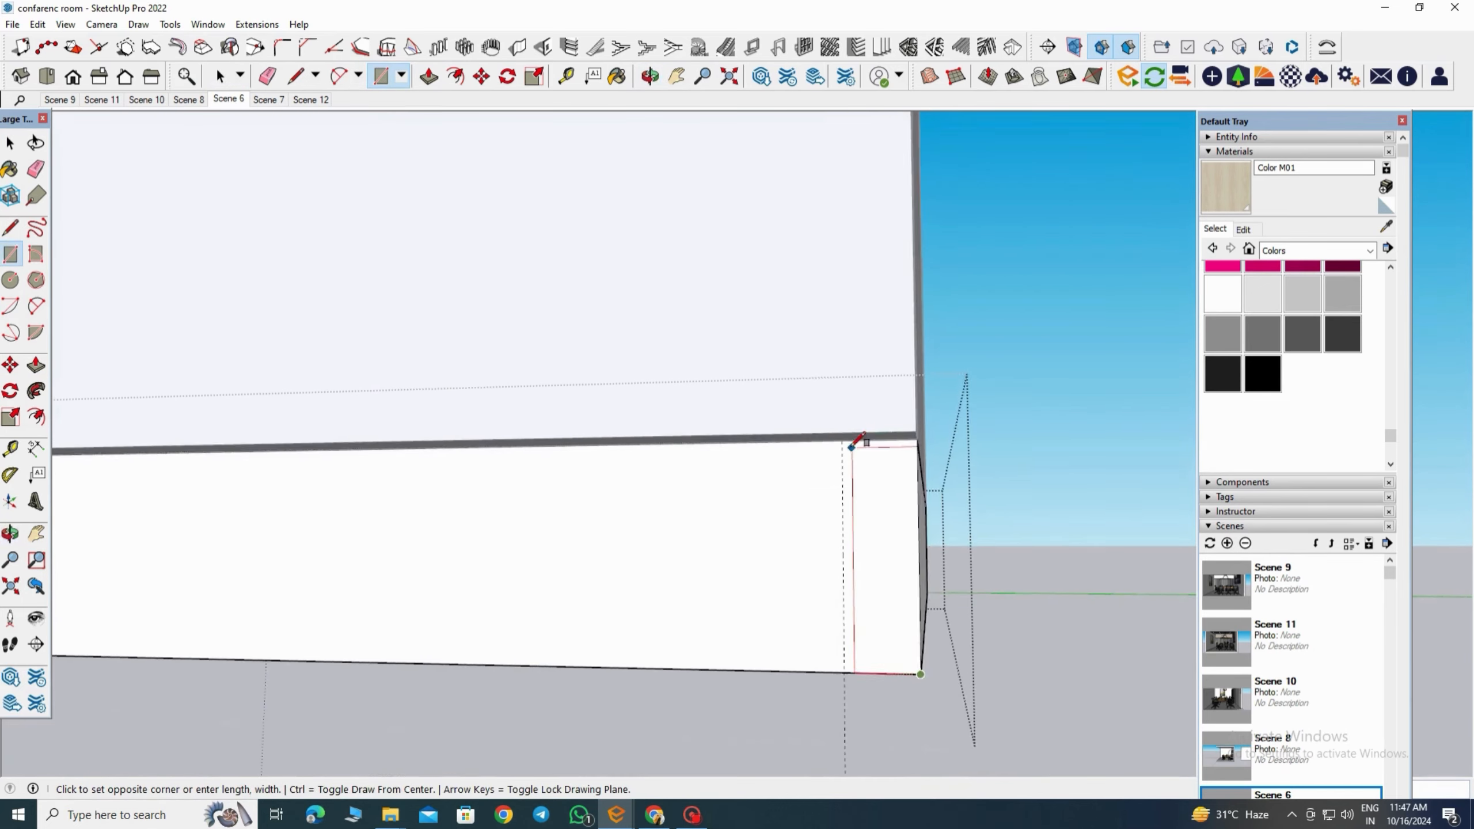
pyautogui.press('space')
pyautogui.click(848, 510)
pyautogui.click(35, 365)
pyautogui.scroll(-3, 782, 511)
pyautogui.click(870, 494)
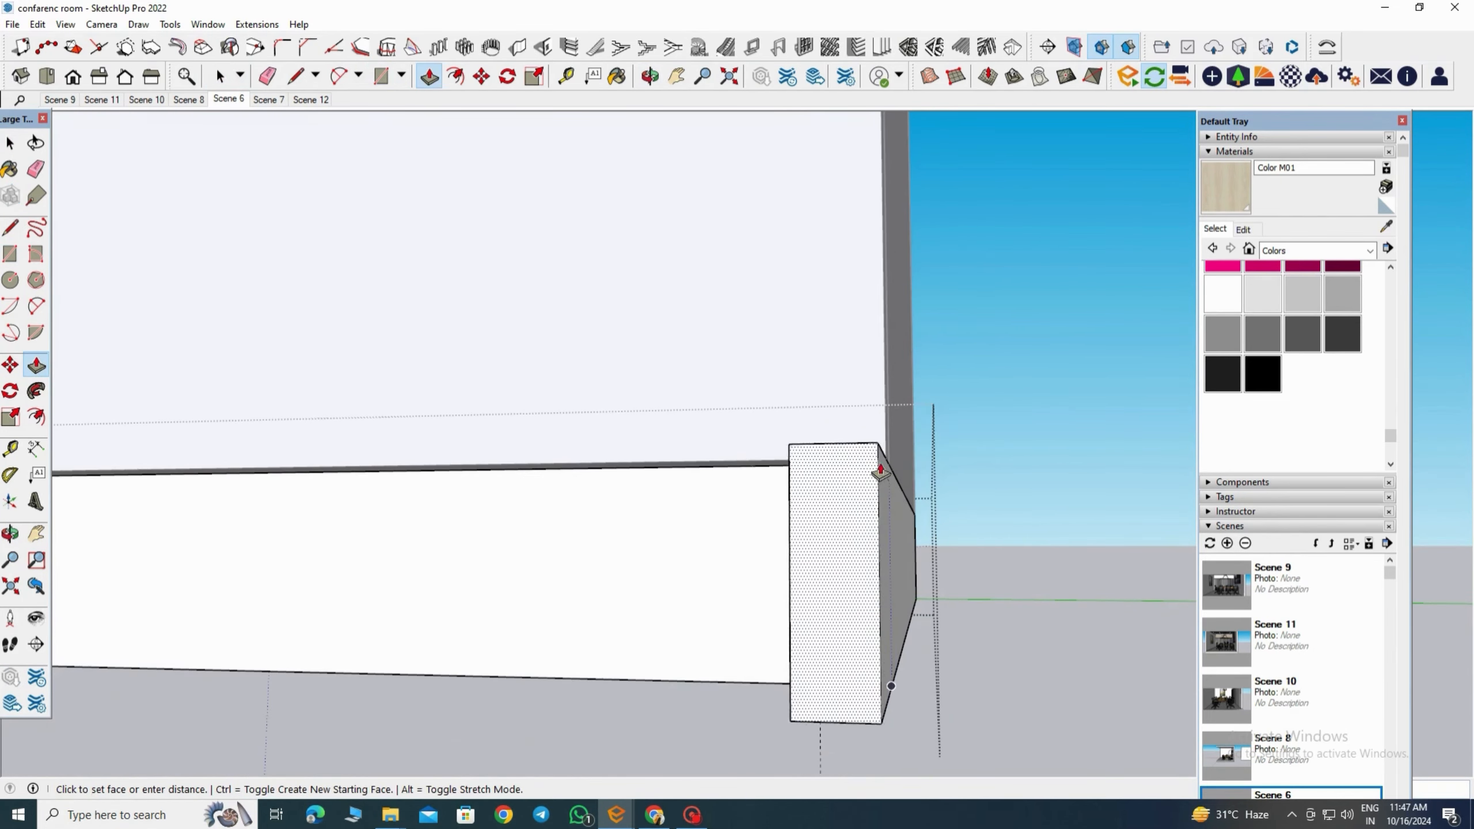
pyautogui.click(884, 463)
pyautogui.press('space')
pyautogui.click(980, 558)
pyautogui.click(980, 558)
pyautogui.scroll(-4, 980, 559)
pyautogui.click(910, 655)
pyautogui.click(922, 655)
pyautogui.click(912, 649)
pyautogui.doubleClick(922, 642)
pyautogui.hotkey('ctrl', 'a')
pyautogui.click(923, 643)
pyautogui.click(867, 662)
# Step: Move the bar handle from beside the cabinet onto the bottom drawer front, near the middle of its upper edge
pyautogui.scroll(-4, 863, 662)
pyautogui.moveTo(784, 645); pyautogui.dragTo(827, 724, button='middle')
pyautogui.scroll(-3, 752, 669)
pyautogui.scroll(-3, 598, 598)
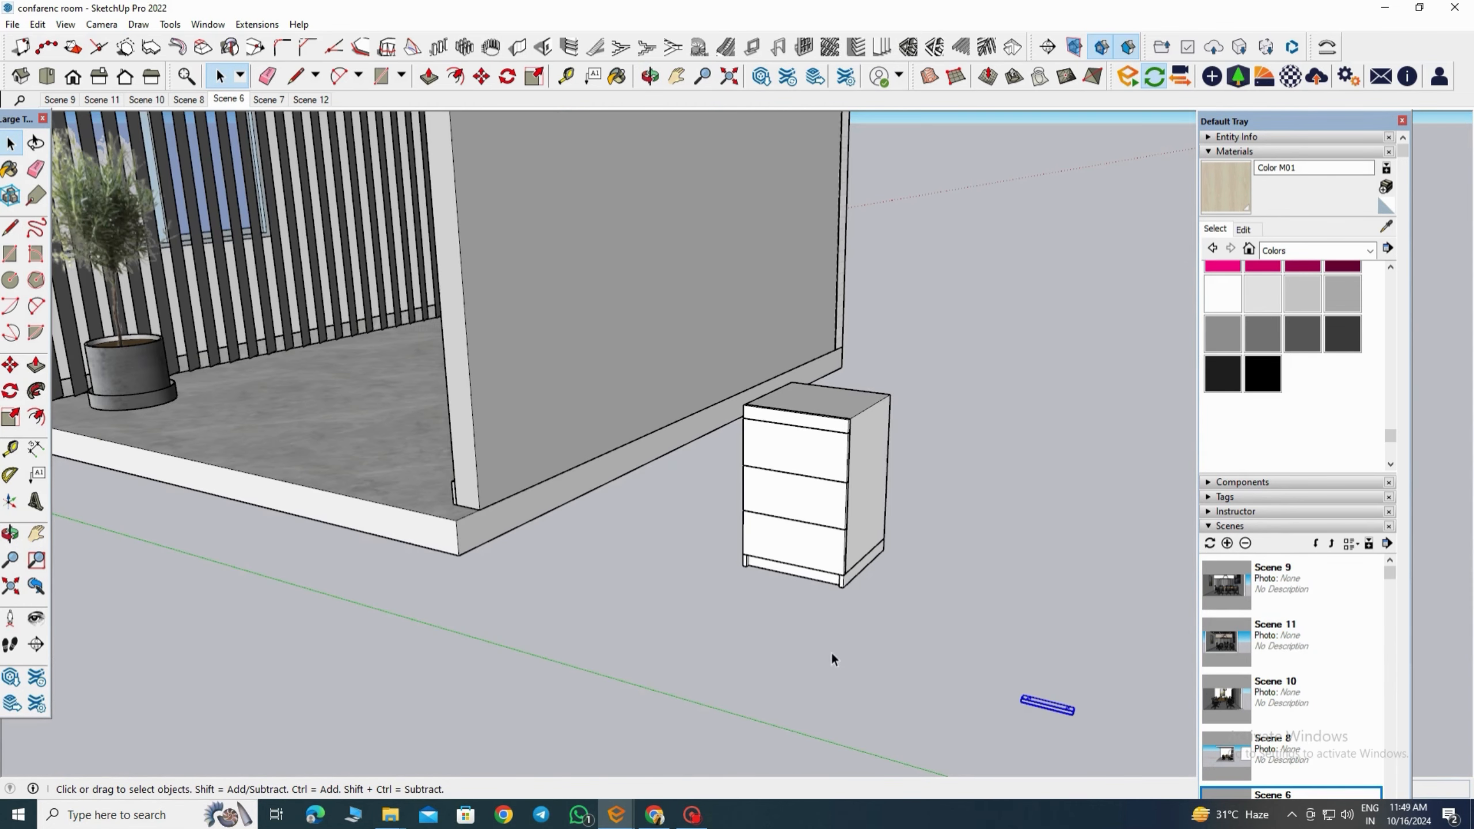
pyautogui.press('m')
pyautogui.scroll(3, 1010, 672)
pyautogui.click(1067, 699)
pyautogui.scroll(-3, 986, 580)
pyautogui.scroll(3, 700, 486)
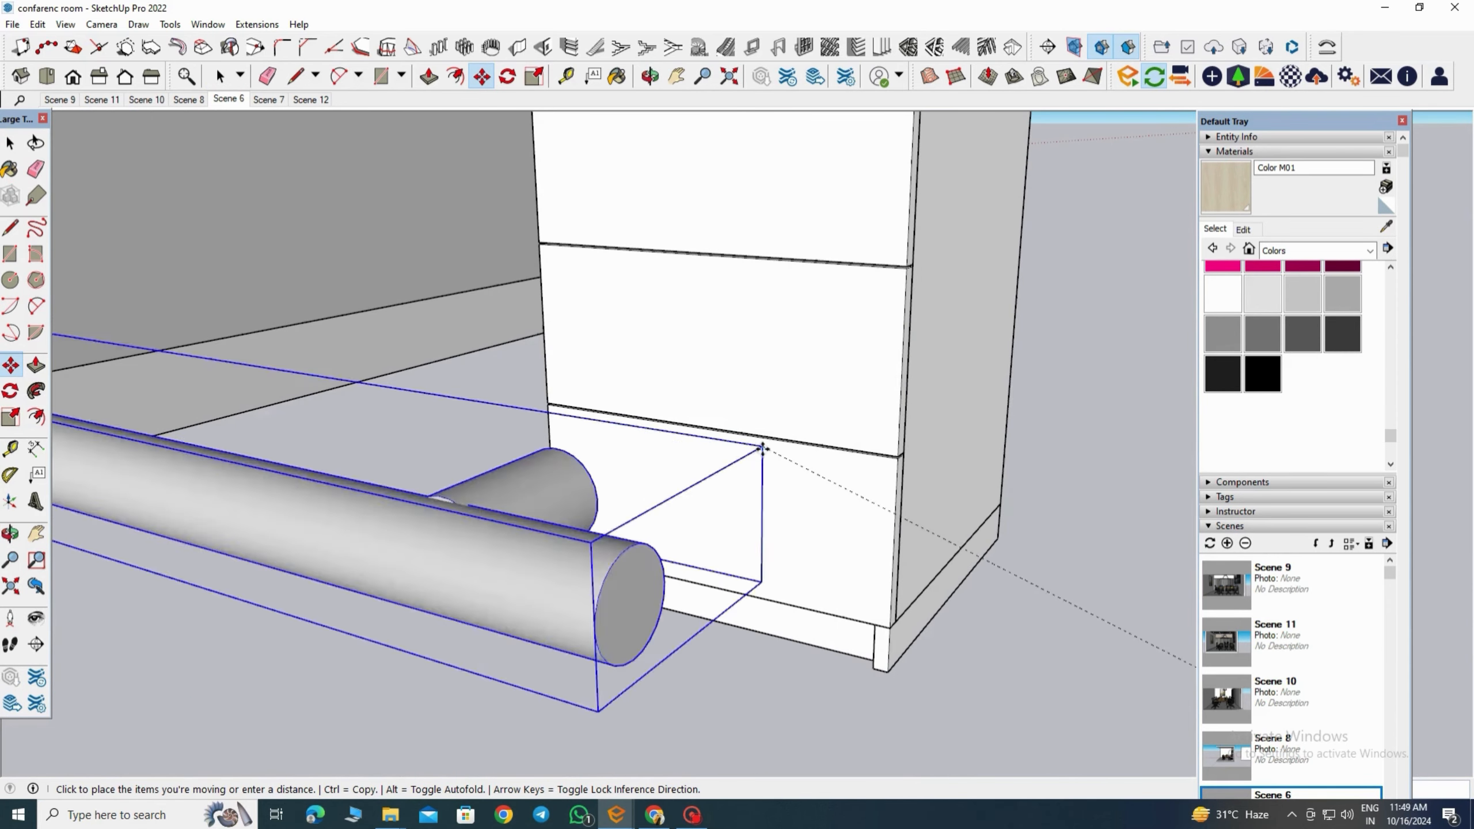
pyautogui.click(772, 458)
pyautogui.moveTo(771, 458); pyautogui.dragTo(938, 537, button='middle')
pyautogui.scroll(3, 797, 450)
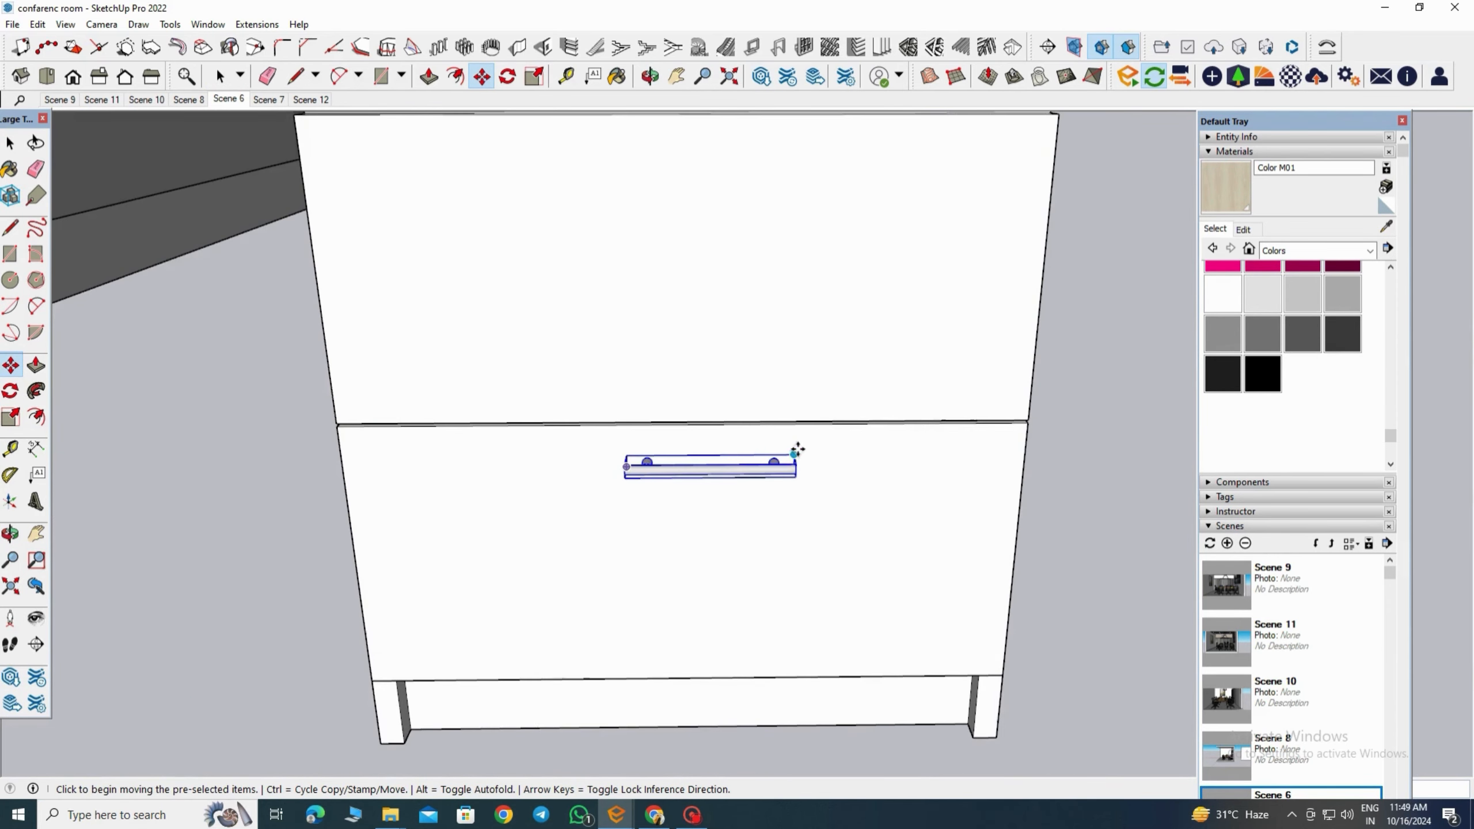
pyautogui.click(793, 456)
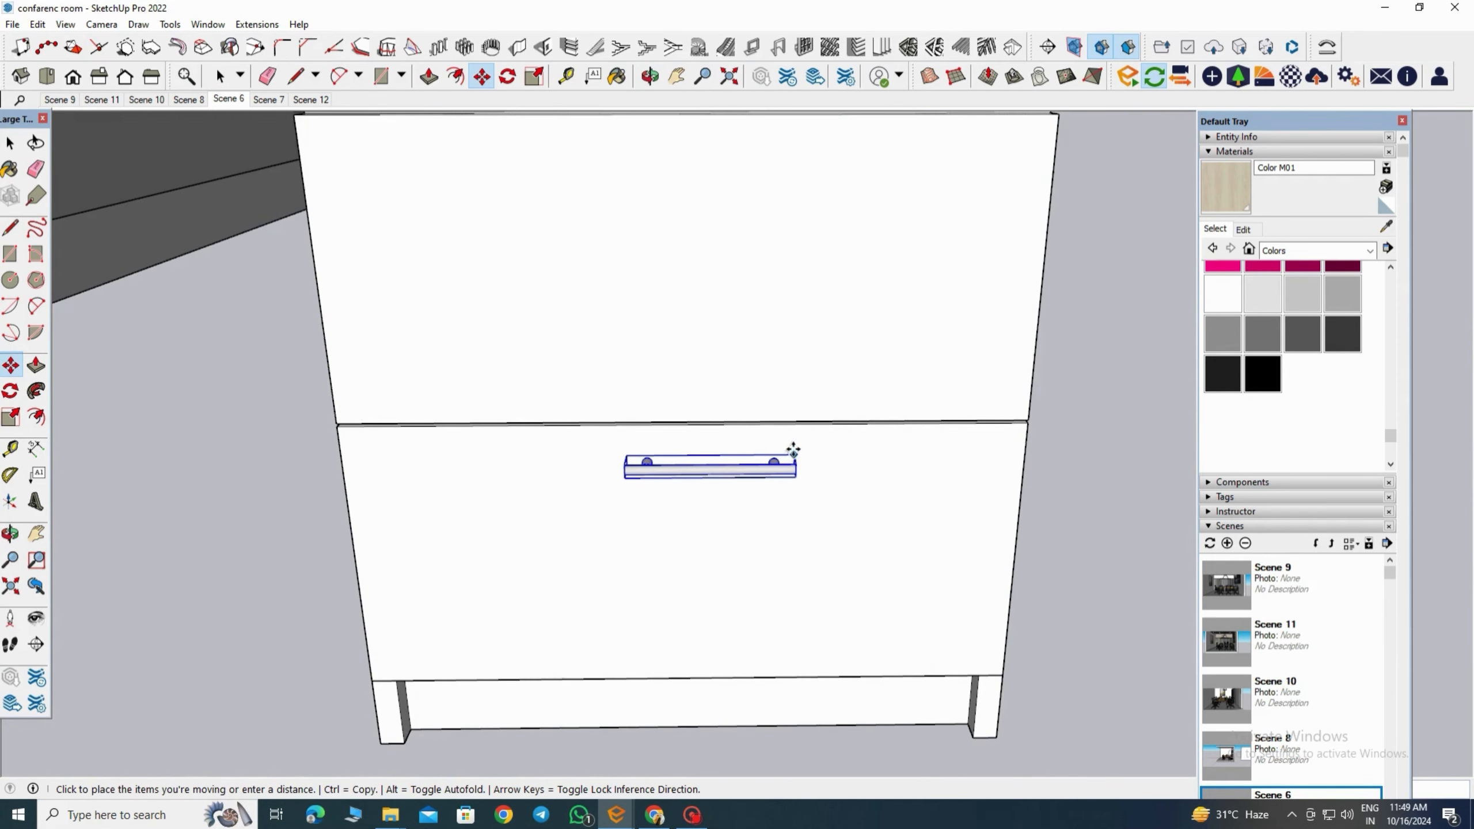
pyautogui.click(793, 454)
# Step: Copy the bottom drawer's handle up to the matching position on the middle drawer, using the drawer corners as reference
pyautogui.scroll(-1, 793, 456)
pyautogui.press('ctrl')
pyautogui.click(1005, 434)
pyautogui.scroll(-4, 929, 528)
pyautogui.click(998, 285)
pyautogui.scroll(-4, 896, 576)
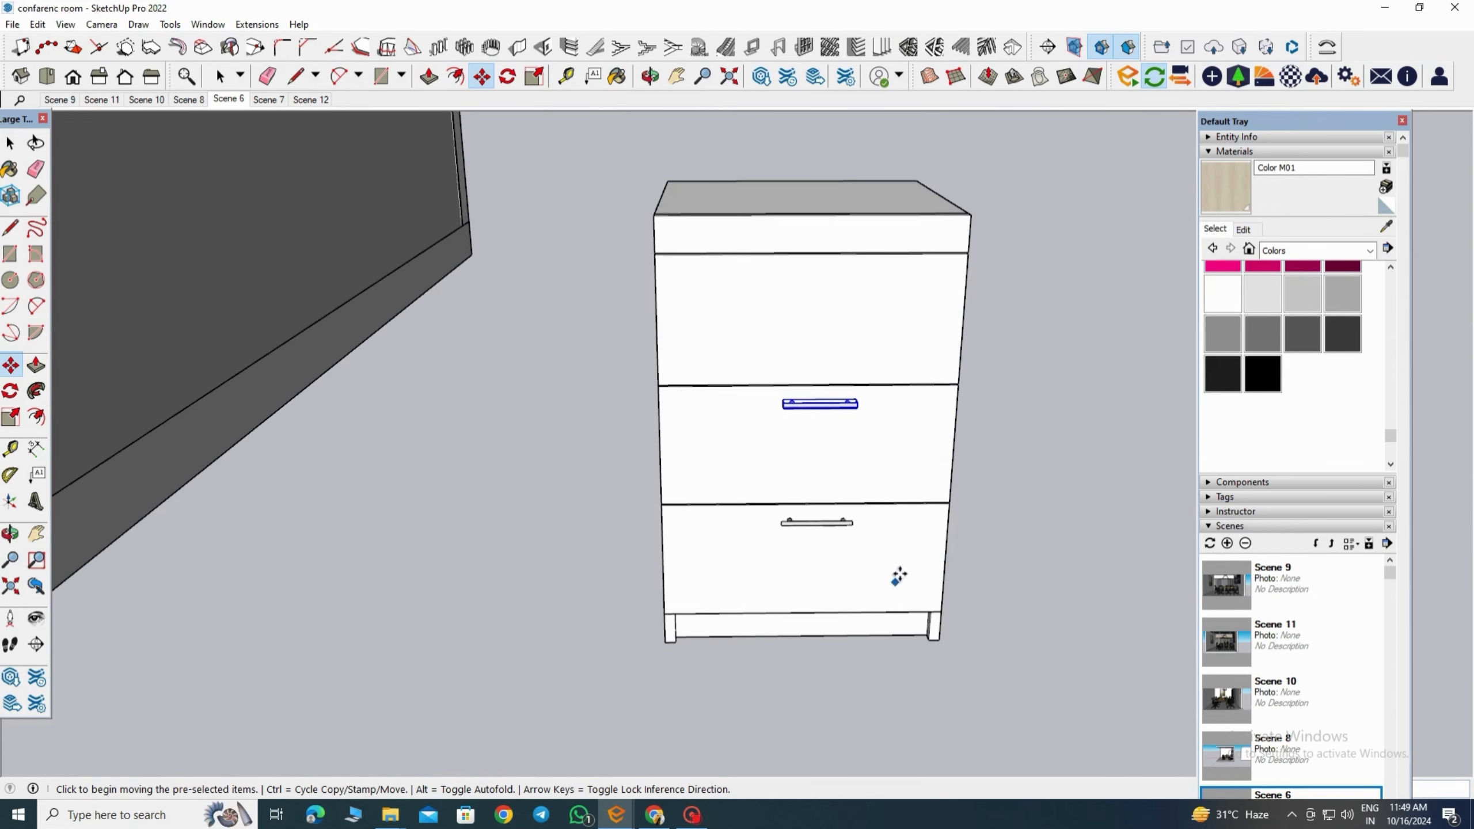
# Step: Copy the middle drawer's handle up to the matching position on the top drawer
pyautogui.press('ctrl')
pyautogui.click(958, 386)
pyautogui.click(968, 255)
pyautogui.press('space')
pyautogui.scroll(-3, 809, 543)
pyautogui.moveTo(808, 547); pyautogui.dragTo(775, 541, button='middle')
pyautogui.tripleClick(797, 520)
pyautogui.rightClick(797, 520)
pyautogui.click(864, 652)
pyautogui.click(824, 607)
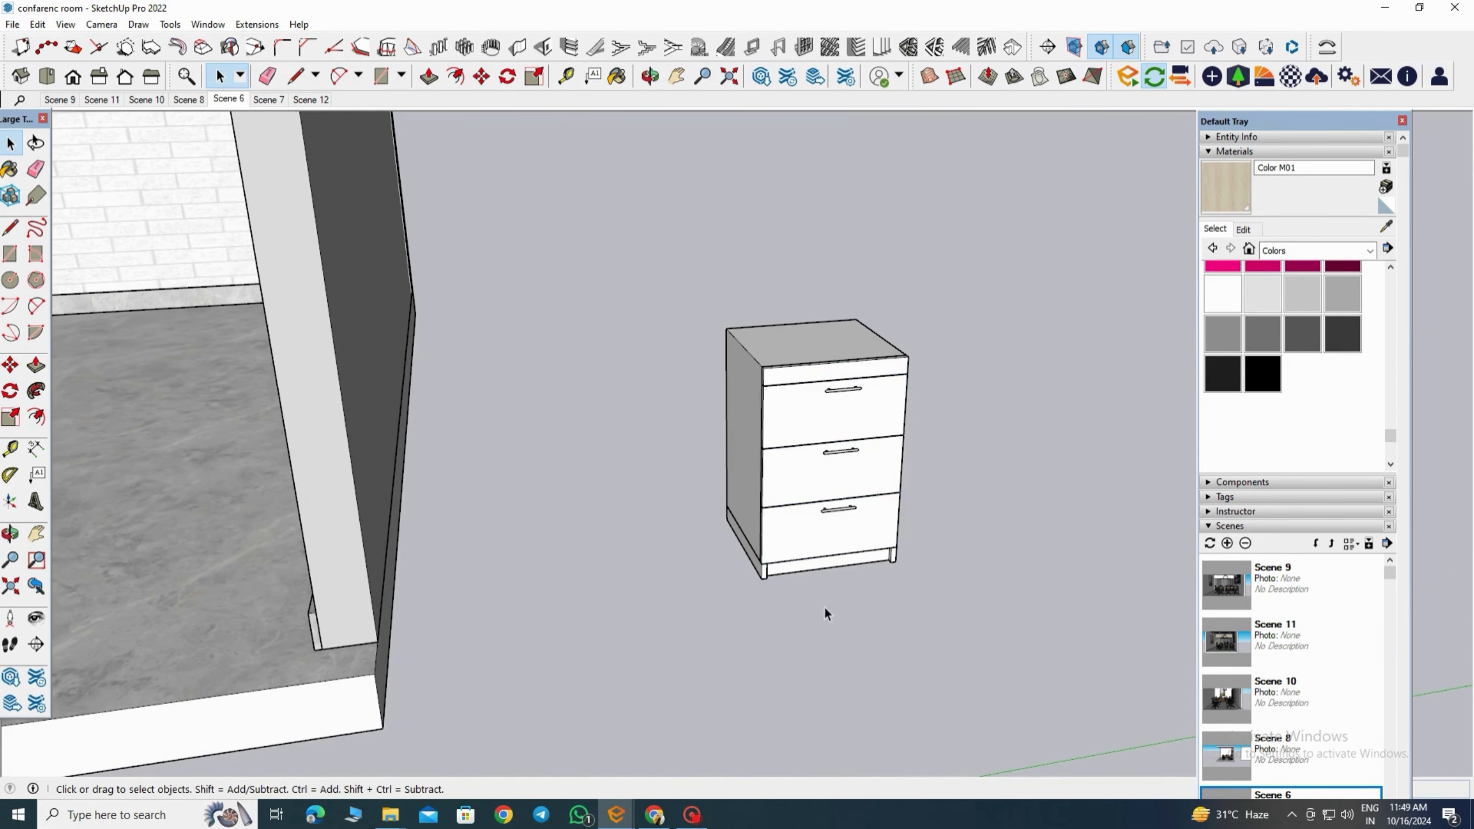
pyautogui.moveTo(825, 607); pyautogui.dragTo(630, 601, button='middle')
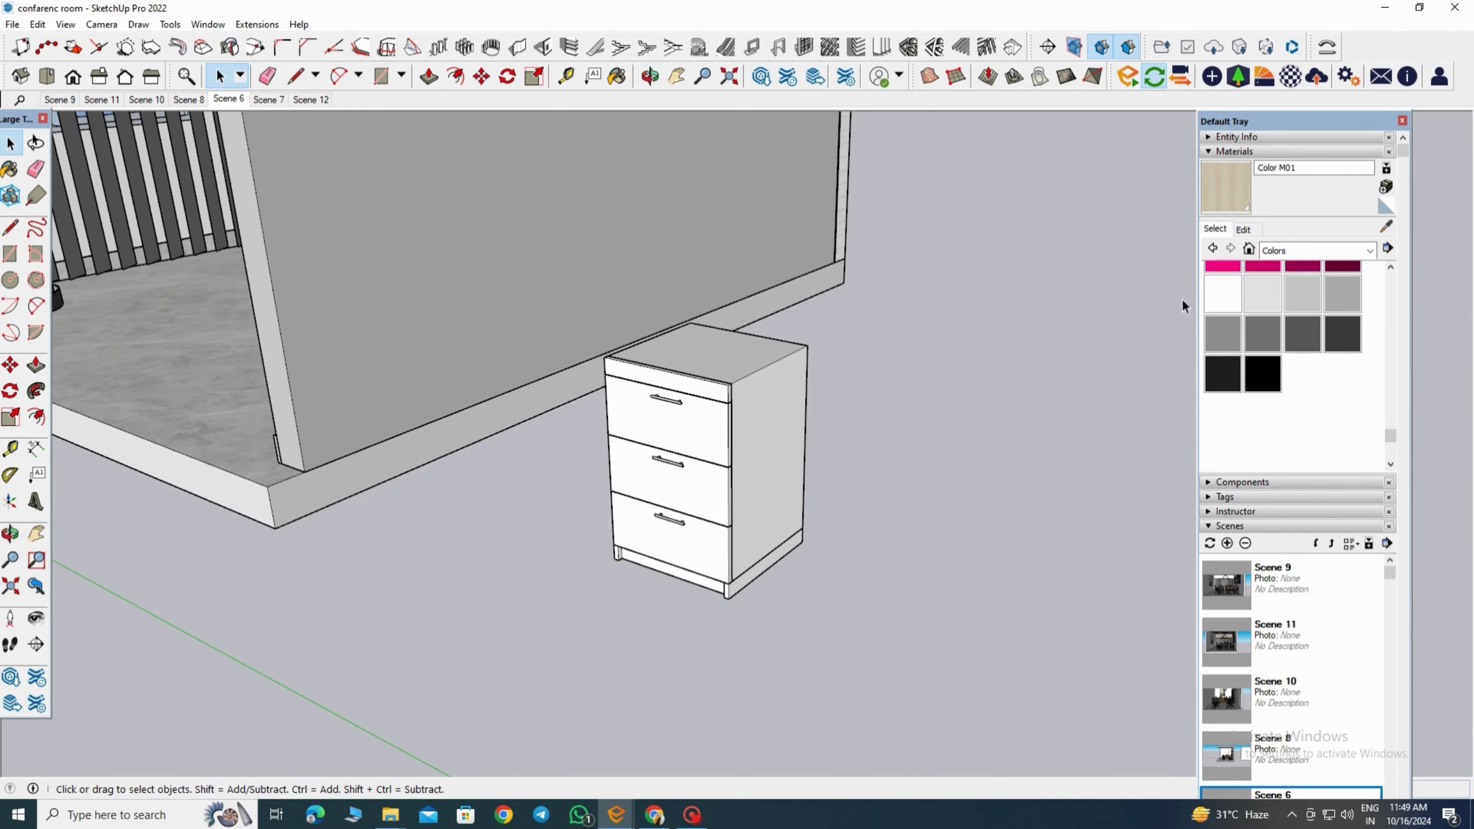
# Step: Open the cabinet body group, select its top and side faces, and browse to the Board folder for a new Color M01 texture image
pyautogui.doubleClick(767, 407)
pyautogui.click(762, 414)
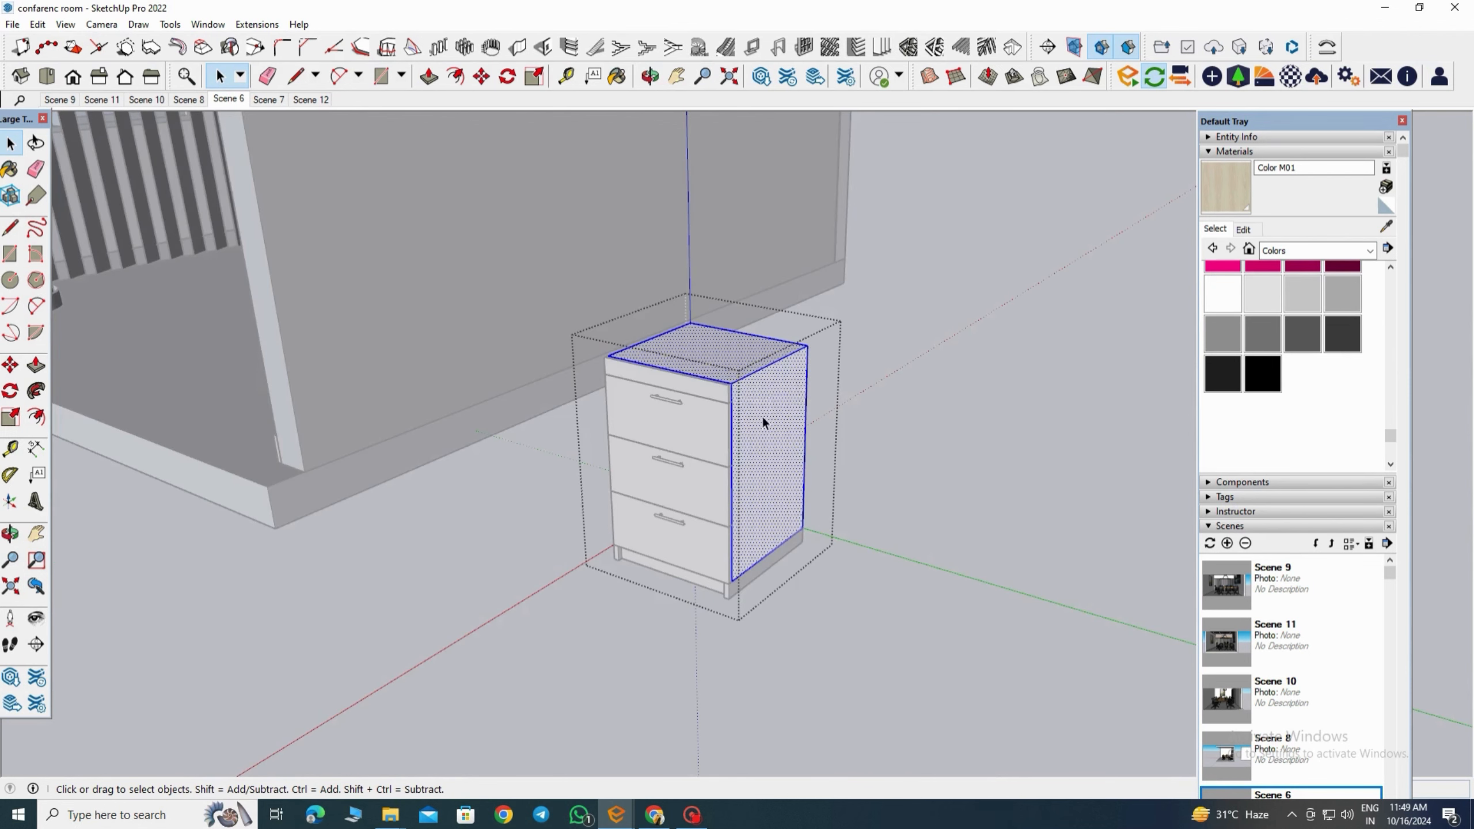
pyautogui.click(1243, 229)
pyautogui.click(1336, 386)
pyautogui.click(808, 473)
pyautogui.doubleClick(925, 274)
pyautogui.doubleClick(936, 244)
pyautogui.doubleClick(928, 291)
pyautogui.doubleClick(932, 260)
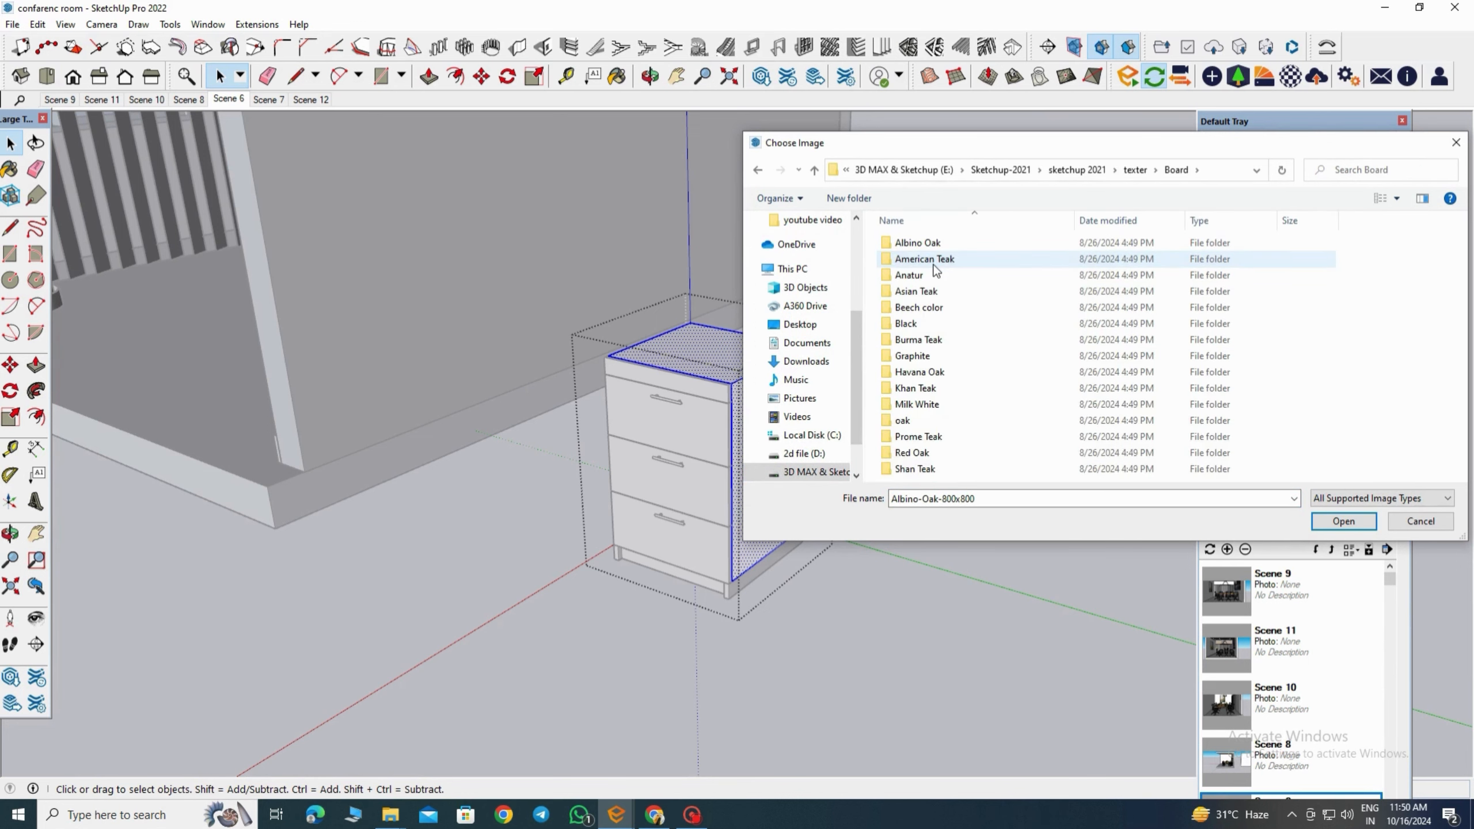
# Step: Preview the Albino Oak and American Teak folders and load BEECH-800x800 from the Beech color folder as the Color M01 texture
pyautogui.doubleClick(933, 245)
pyautogui.click(758, 170)
pyautogui.doubleClick(931, 258)
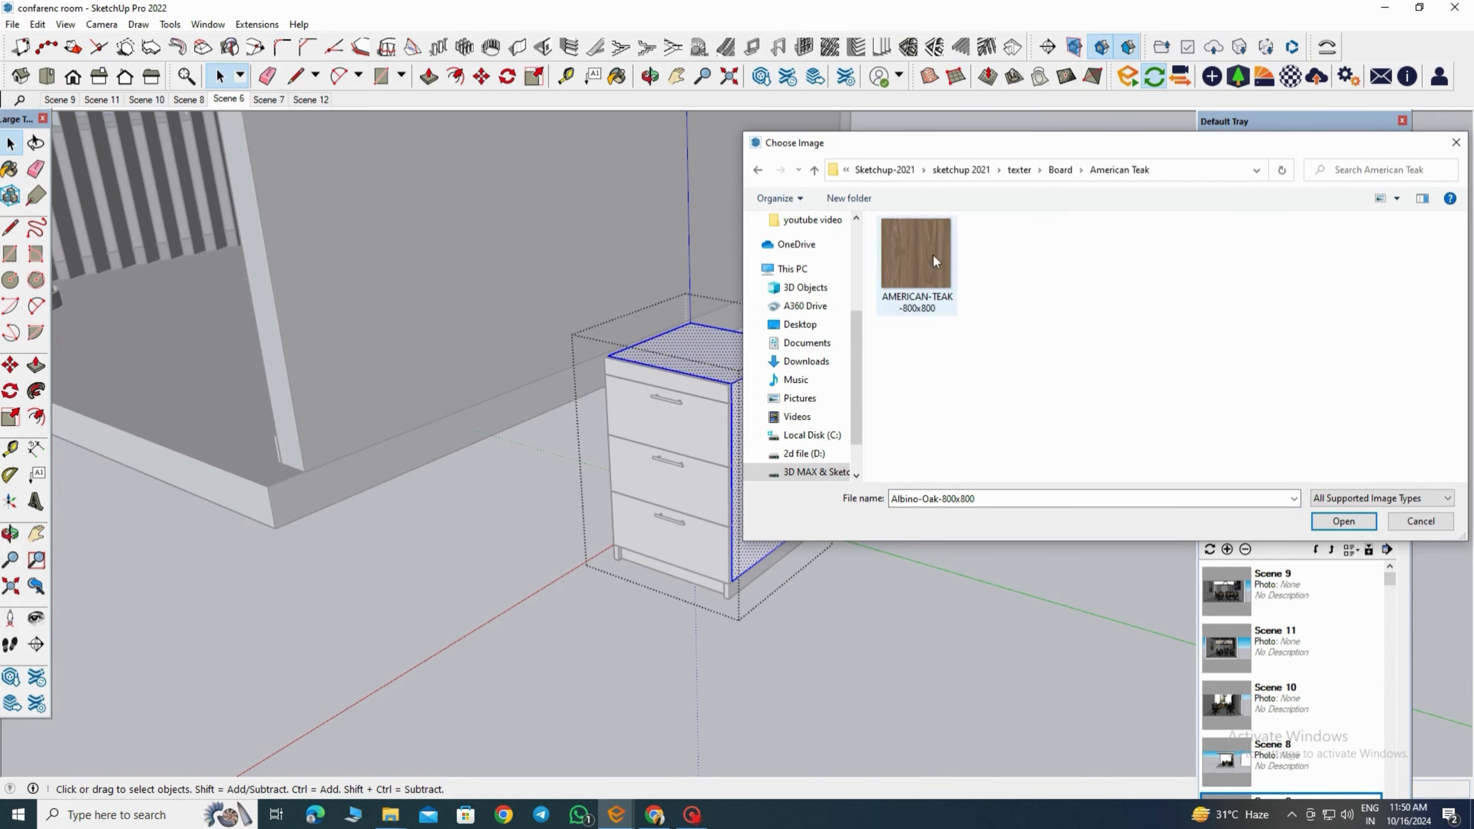
pyautogui.click(758, 170)
pyautogui.doubleClick(929, 314)
pyautogui.click(917, 262)
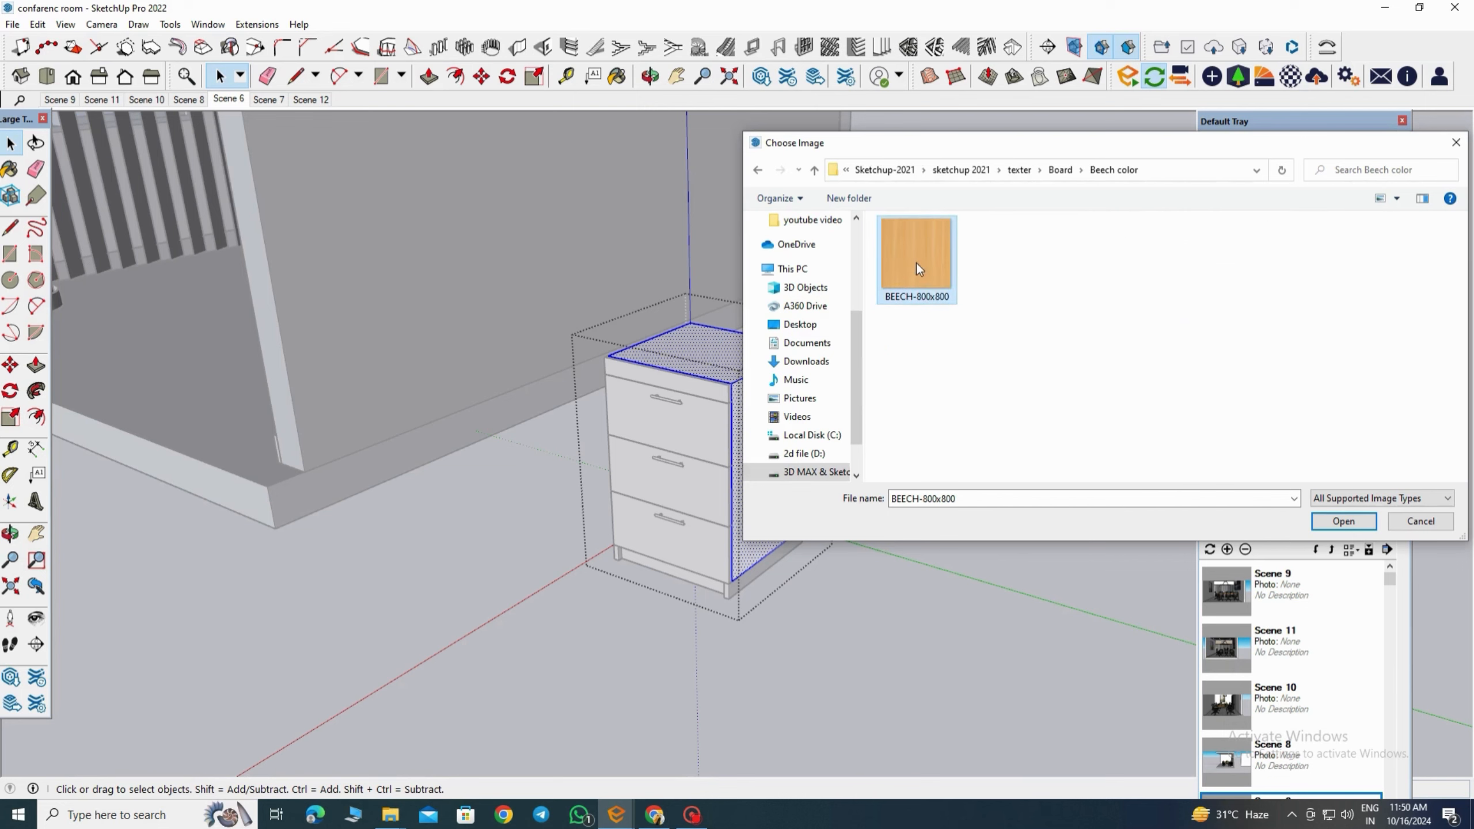
pyautogui.click(1345, 522)
# Step: Paint the selected top and side faces of the cabinet body with Color M01 and close the group
pyautogui.click(775, 380)
pyautogui.moveTo(796, 558)
pyautogui.mouseDown(button='middle')
pyautogui.moveTo(1070, 536)
pyautogui.moveTo(677, 589)
pyautogui.mouseUp(button='middle')
pyautogui.scroll(4, 708, 581)
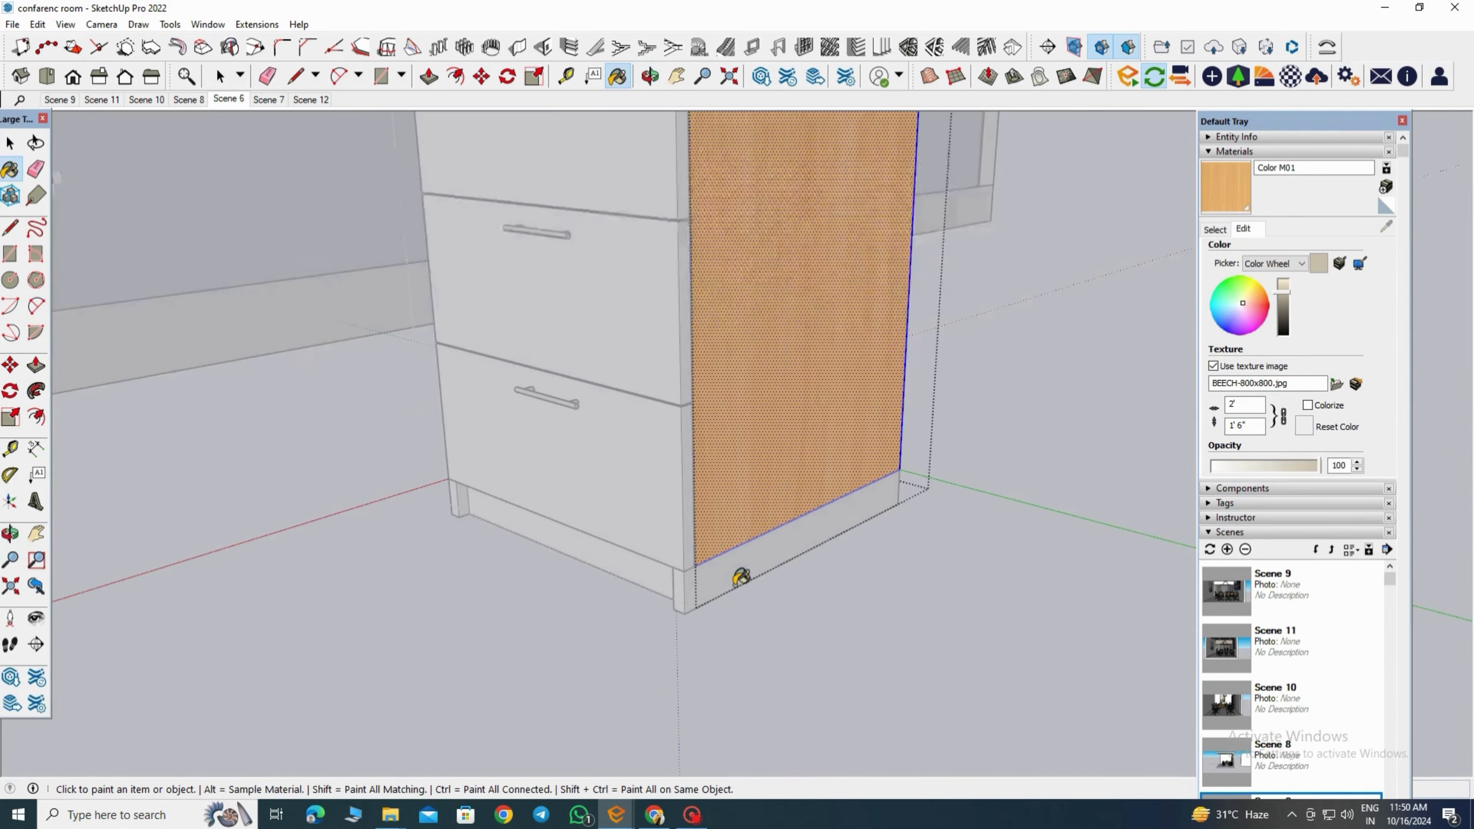
pyautogui.press('space')
pyautogui.click(756, 622)
pyautogui.moveTo(760, 621); pyautogui.dragTo(455, 576, button='middle')
pyautogui.click(737, 633)
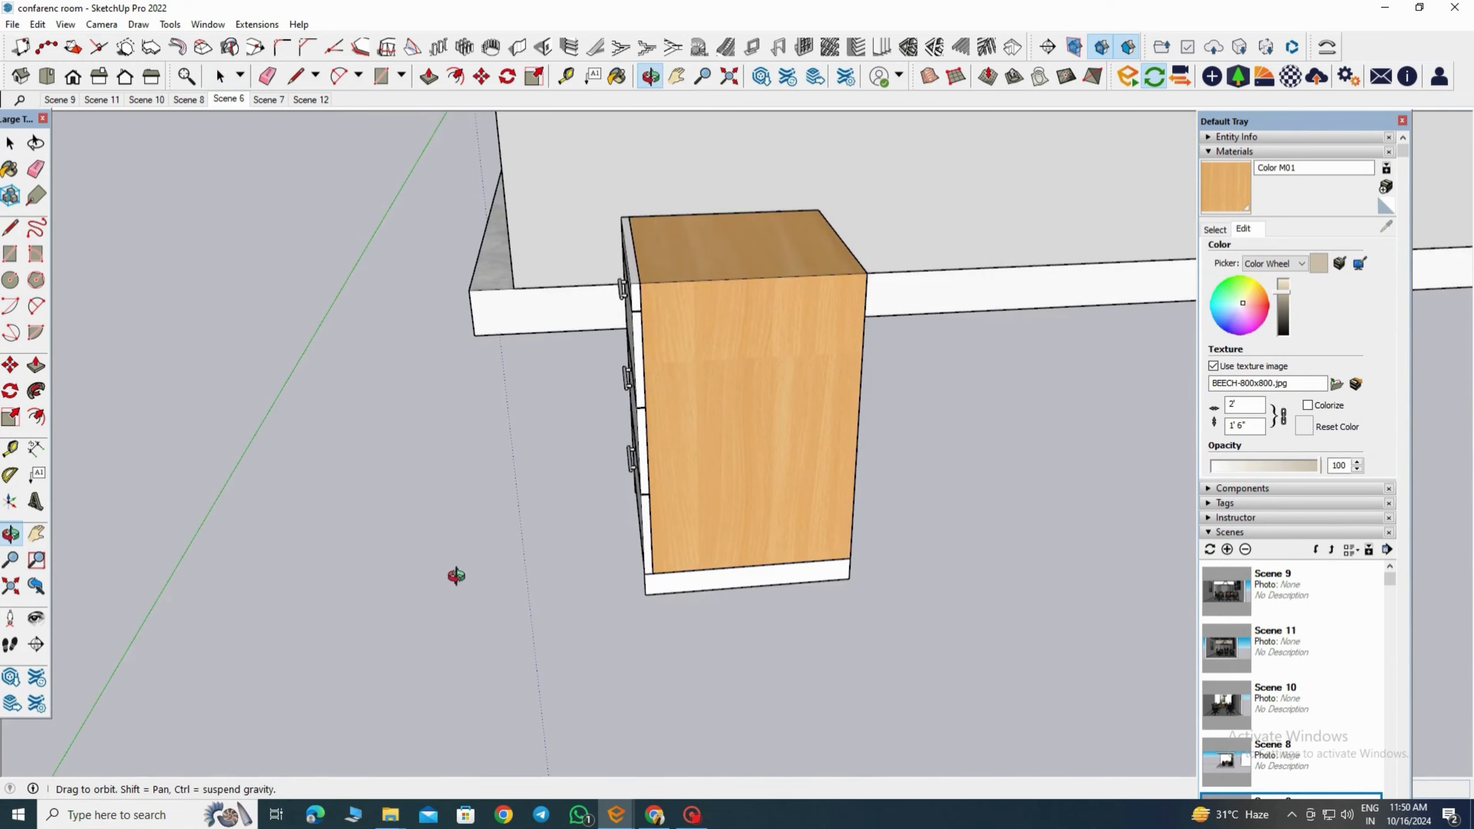
# Step: Reposition the beech texture on the cabinet's right side face by shifting it slightly upward
pyautogui.scroll(4, 650, 485)
pyautogui.click(744, 435)
pyautogui.doubleClick(744, 435)
pyautogui.doubleClick(744, 435)
pyautogui.rightClick(744, 436)
pyautogui.click(695, 464)
pyautogui.rightClick(695, 463)
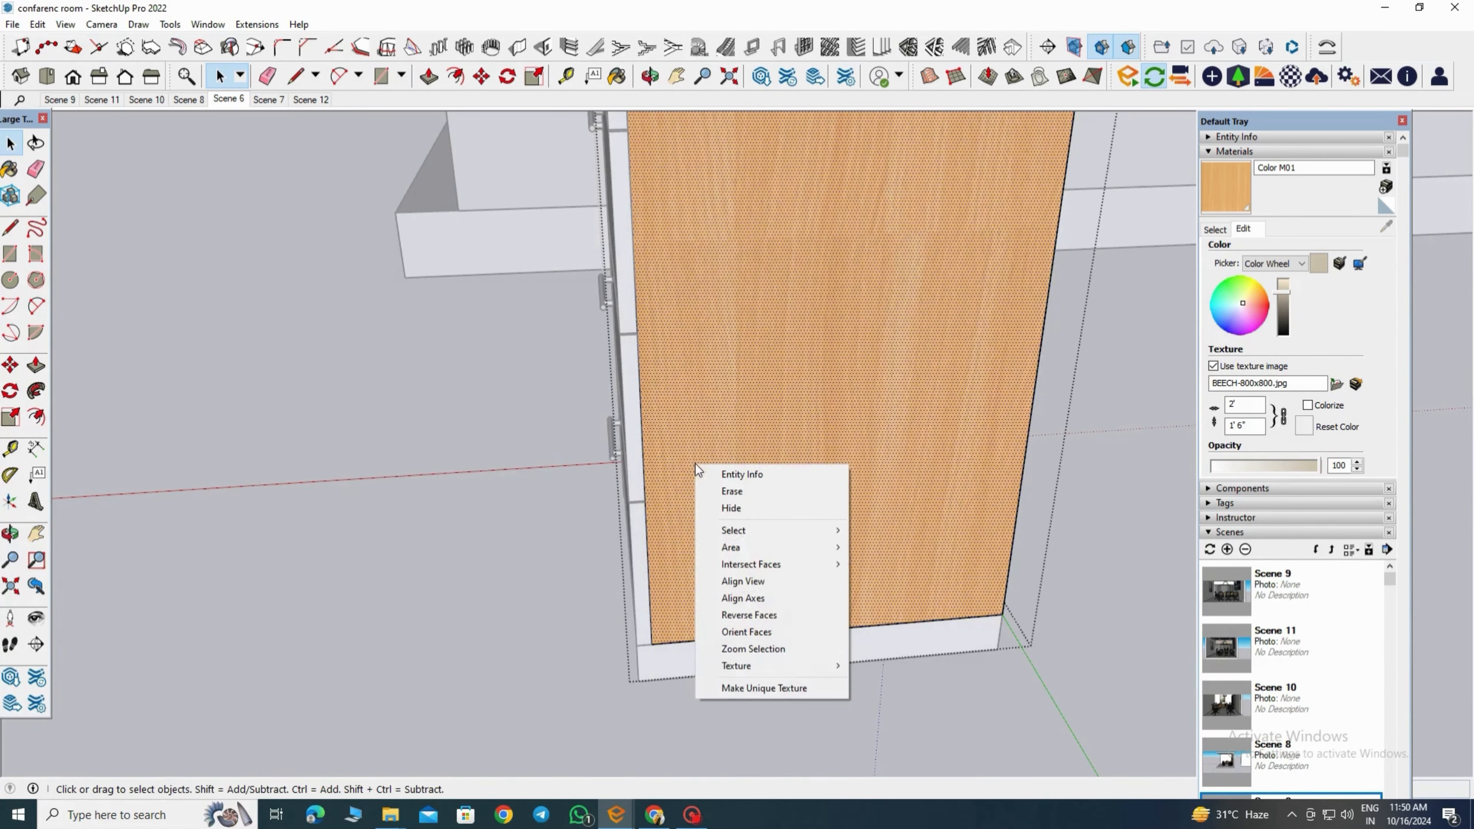
pyautogui.click(746, 653)
pyautogui.rightClick(747, 608)
pyautogui.moveTo(790, 566)
pyautogui.click(951, 573)
pyautogui.scroll(-5, 863, 567)
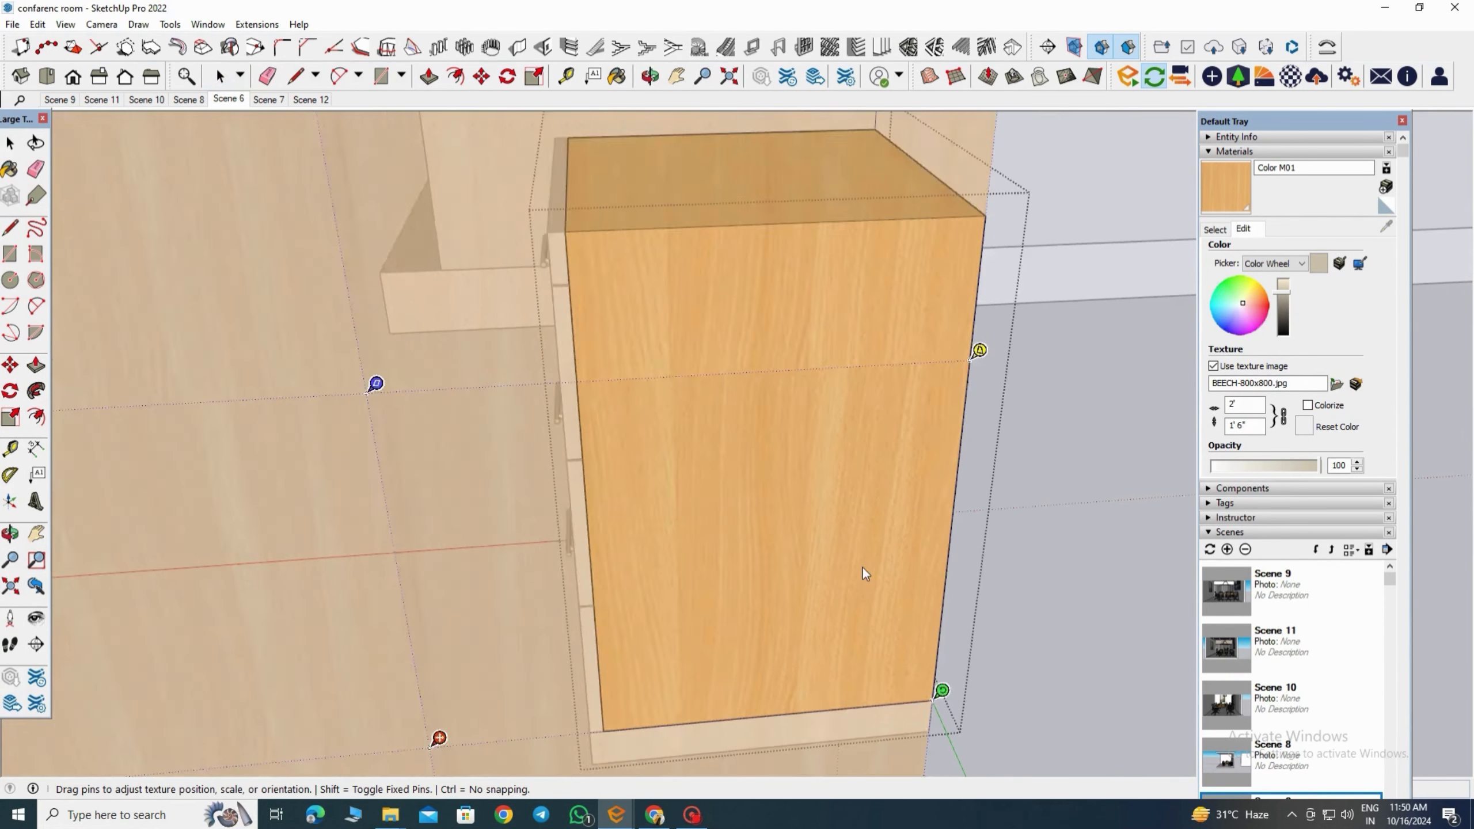
pyautogui.moveTo(660, 489); pyautogui.dragTo(657, 430)
pyautogui.click(1071, 594)
# Step: Adjust the beech texture's position on the cabinet's left side face
pyautogui.moveTo(778, 622); pyautogui.dragTo(726, 467, button='middle')
pyautogui.press('space')
pyautogui.click(737, 431)
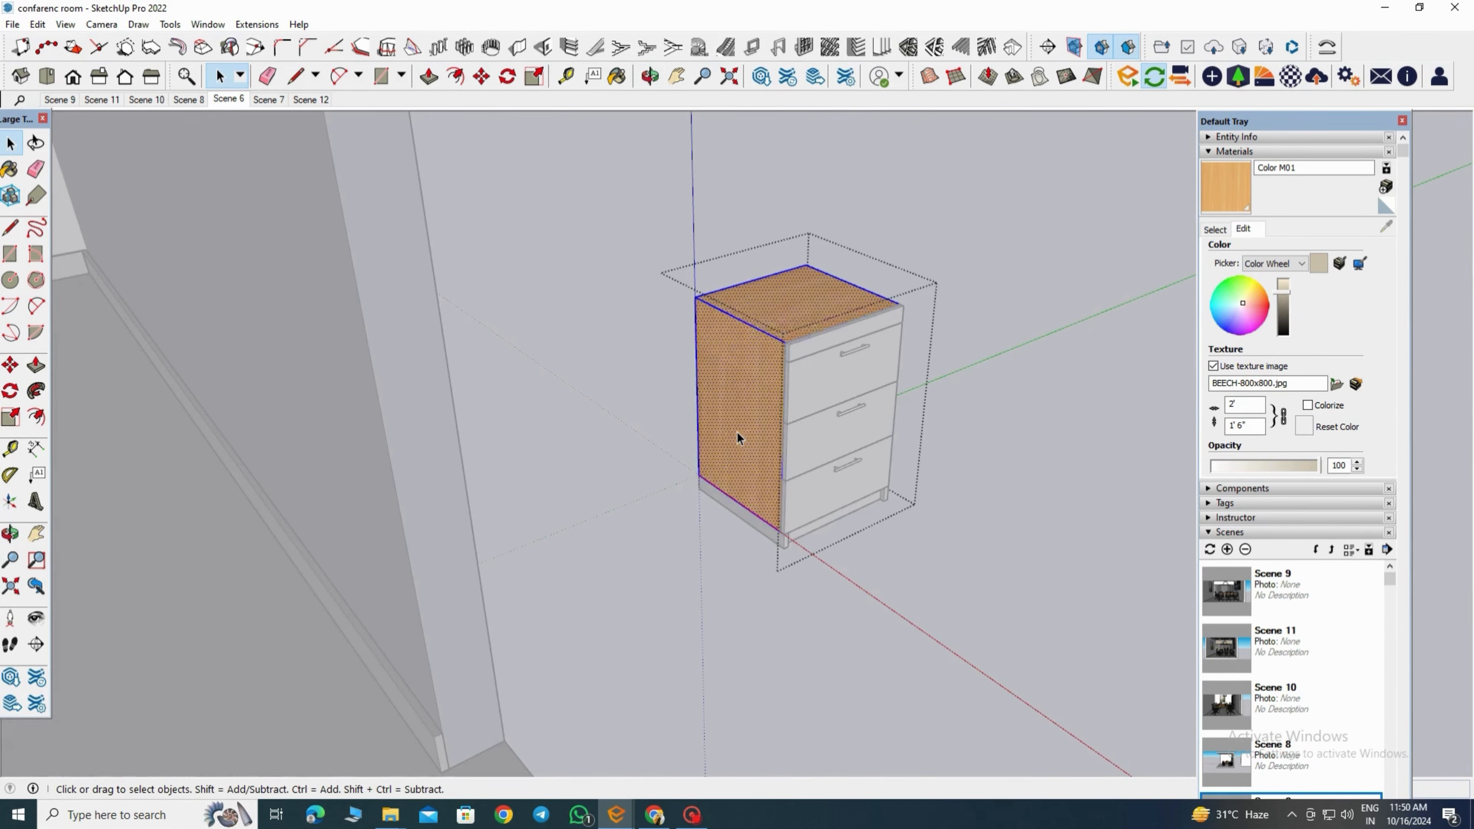
pyautogui.rightClick(738, 430)
pyautogui.moveTo(774, 627)
pyautogui.click(977, 623)
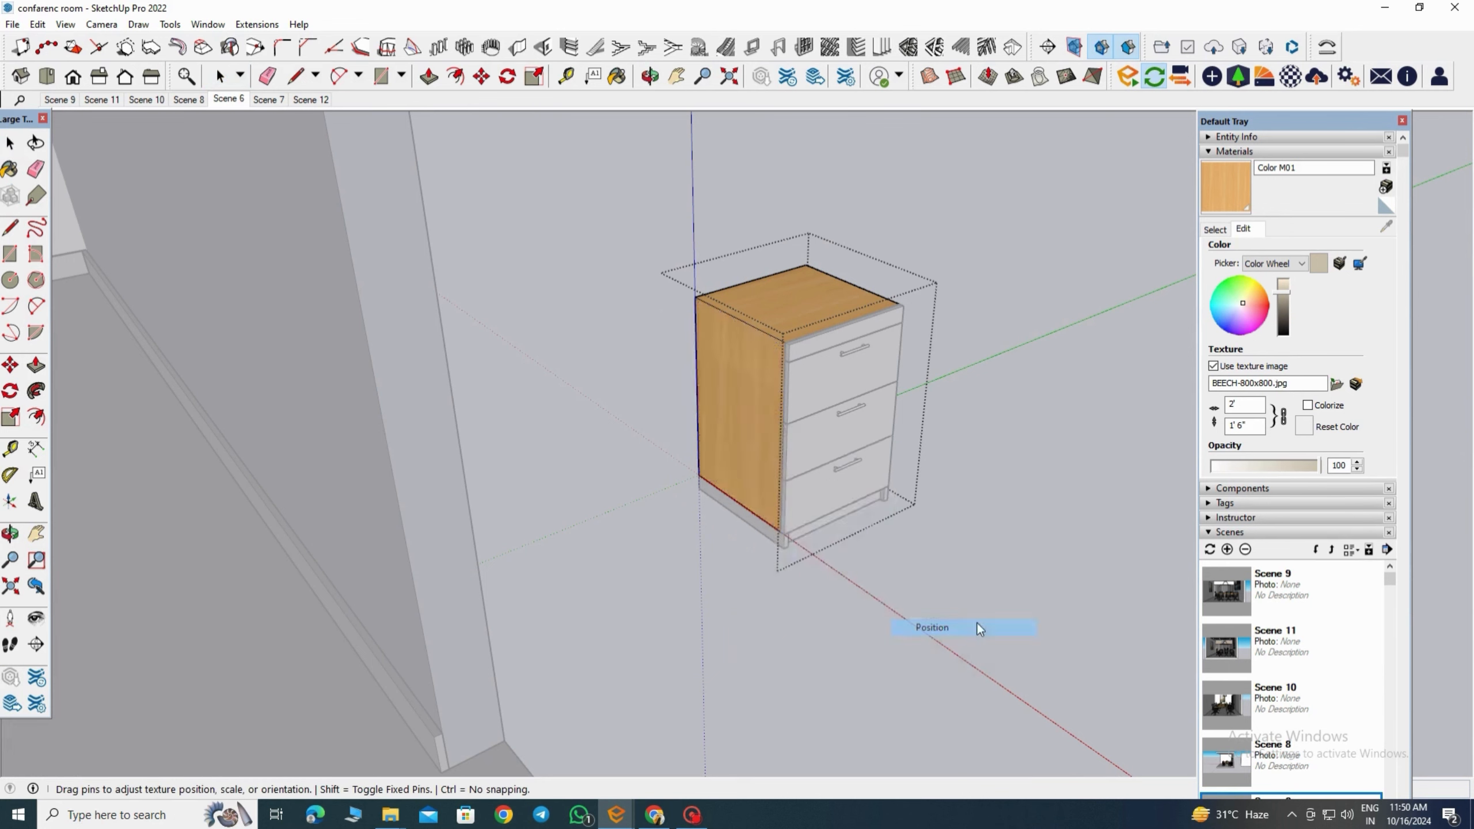
pyautogui.click(530, 468)
pyautogui.click(530, 468)
# Step: Paint the cabinet's front group, including the drawer fronts and top strip, with the beech material Color M01
pyautogui.moveTo(961, 627); pyautogui.dragTo(593, 563, button='middle')
pyautogui.scroll(3, 798, 532)
pyautogui.click(1214, 229)
pyautogui.press('b')
pyautogui.click(798, 354)
pyautogui.moveTo(762, 608)
pyautogui.mouseDown(button='middle')
pyautogui.moveTo(904, 494)
pyautogui.moveTo(870, 596)
pyautogui.moveTo(329, 537)
pyautogui.moveTo(743, 585)
pyautogui.mouseUp(button='middle')
pyautogui.press('space')
# Step: Open the front group, select the bottom drawer's face and paint that face directly with Color M01
pyautogui.scroll(5, 769, 542)
pyautogui.tripleClick(765, 523)
pyautogui.click(762, 508)
pyautogui.rightClick(762, 508)
pyautogui.click(759, 470)
pyautogui.rightClick(759, 470)
pyautogui.click(723, 444)
pyautogui.rightClick(727, 457)
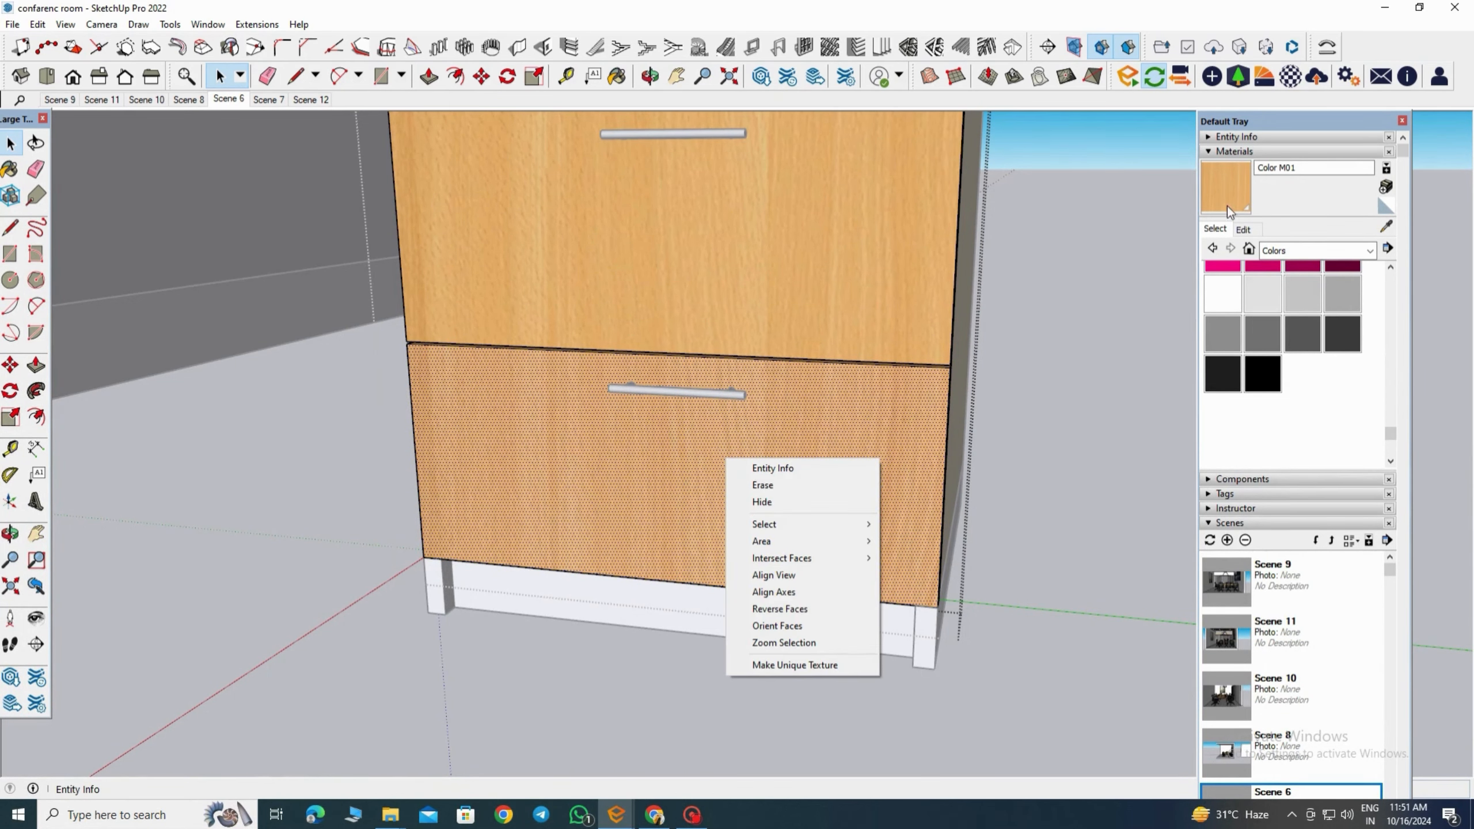
pyautogui.click(875, 452)
pyautogui.press('b')
# Step: Rotate the bottom drawer front's beech texture by 90 degrees so the grain runs horizontally
pyautogui.rightClick(869, 460)
pyautogui.moveTo(928, 662)
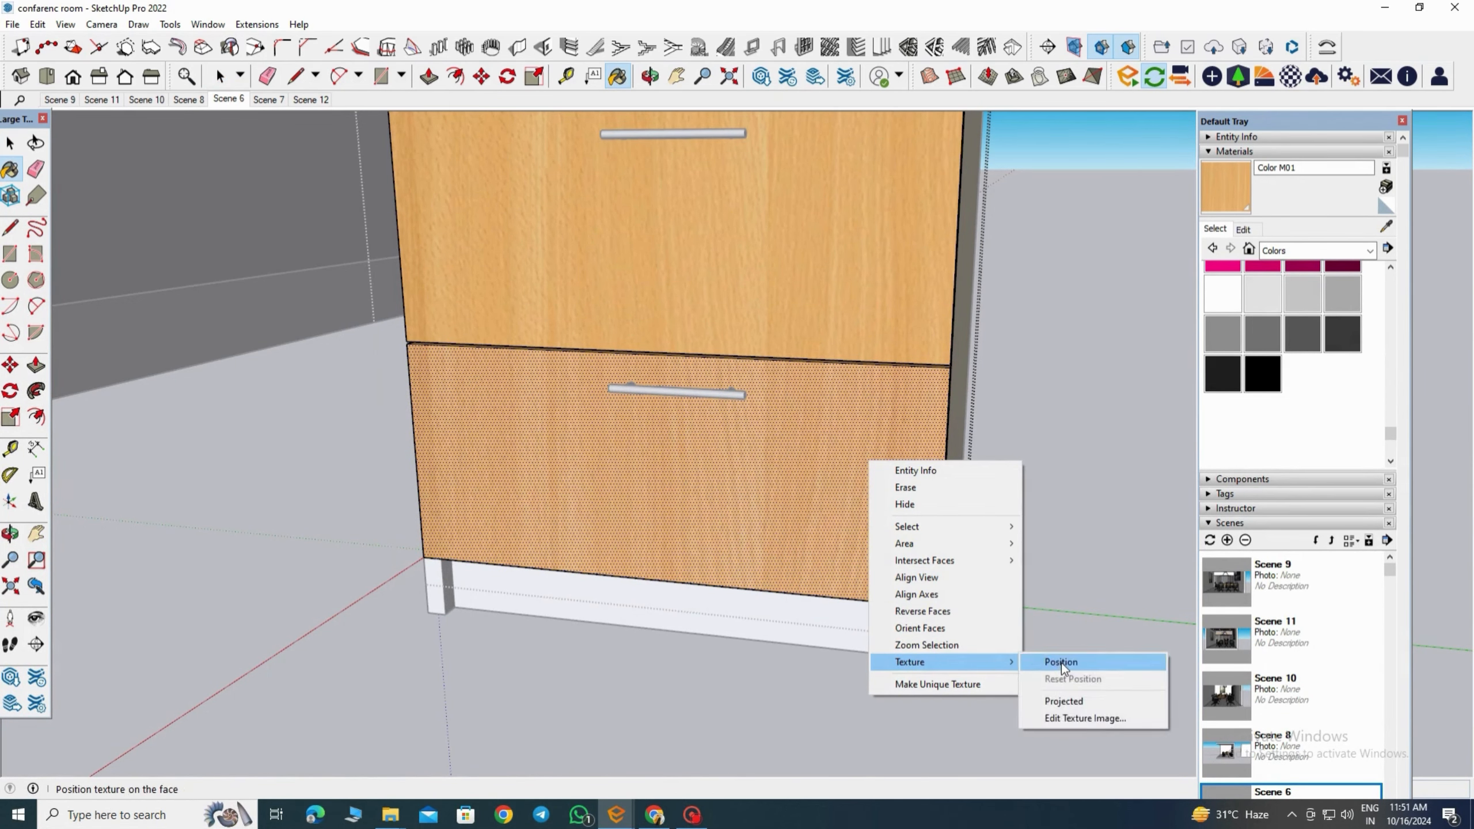
pyautogui.click(1060, 662)
pyautogui.rightClick(888, 471)
pyautogui.click(925, 533)
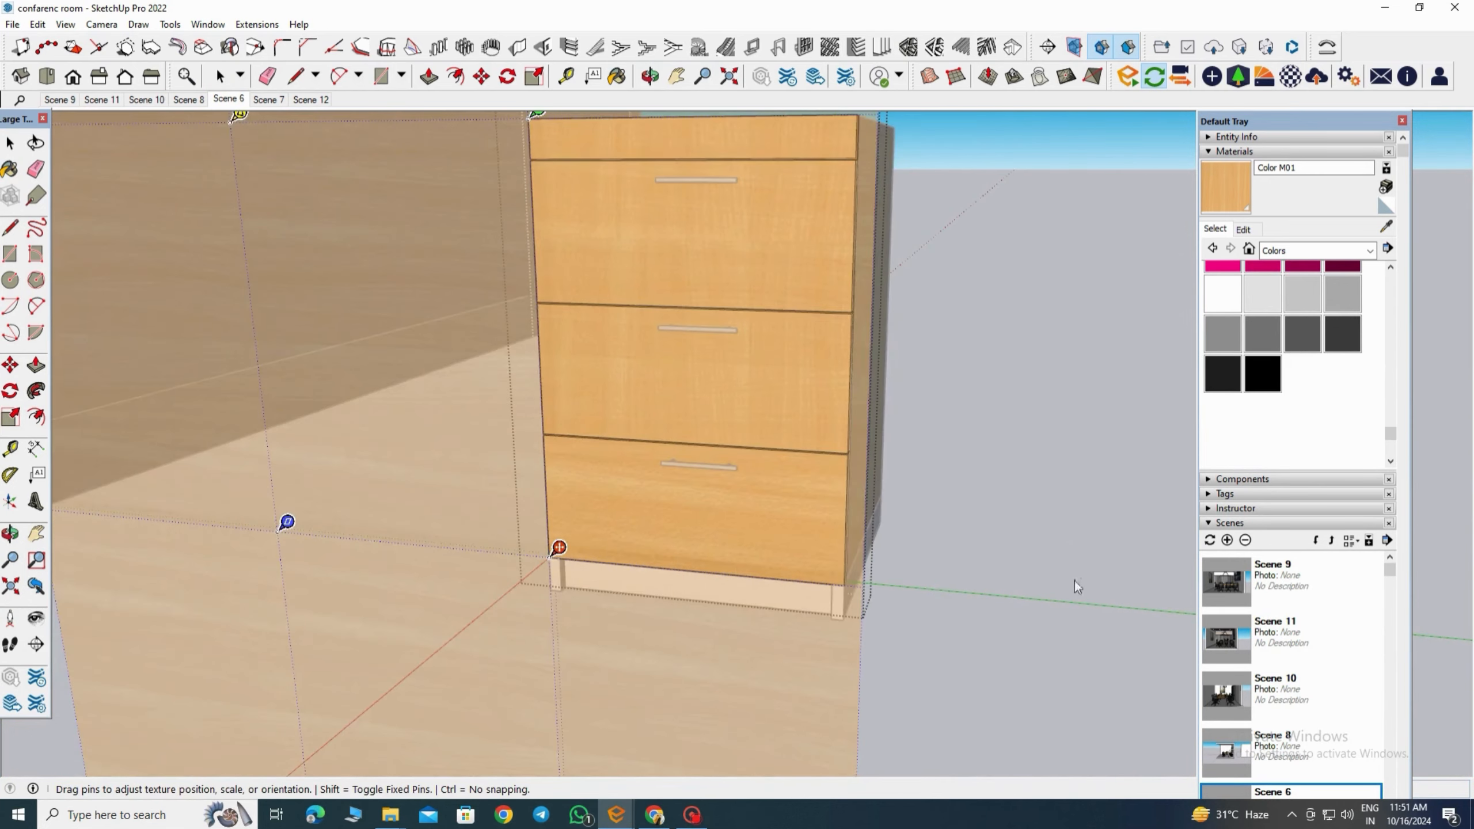
pyautogui.click(966, 580)
pyautogui.press('space')
pyautogui.click(945, 517)
# Step: Reopen the front group, select the middle drawer's face and paint it directly with Color M01
pyautogui.scroll(3, 753, 517)
pyautogui.moveTo(753, 517); pyautogui.dragTo(911, 467, button='middle')
pyautogui.scroll(-3, 696, 499)
pyautogui.moveTo(842, 505); pyautogui.dragTo(750, 560, button='middle')
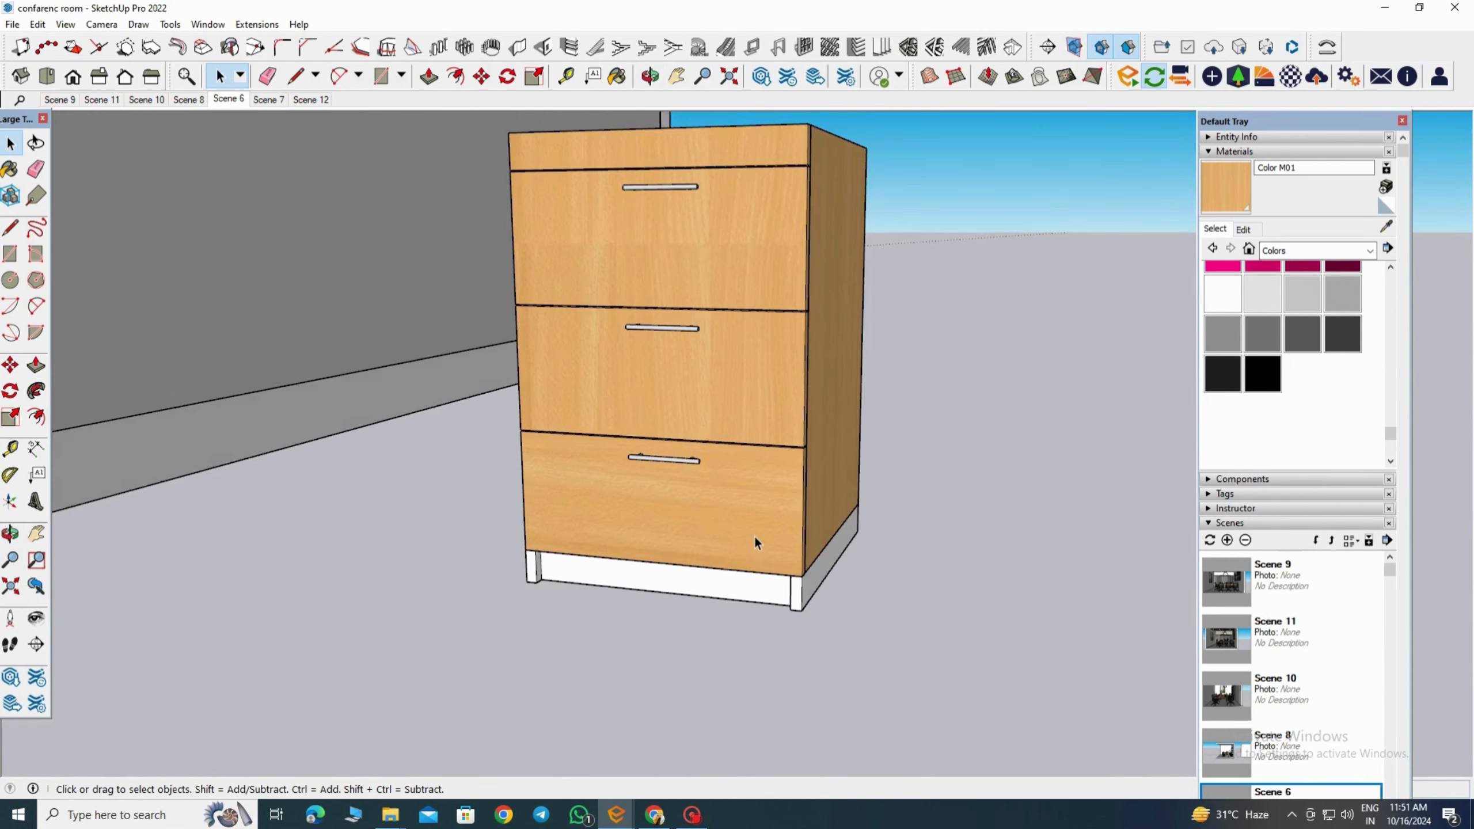
pyautogui.click(754, 543)
pyautogui.doubleClick(771, 406)
pyautogui.rightClick(765, 403)
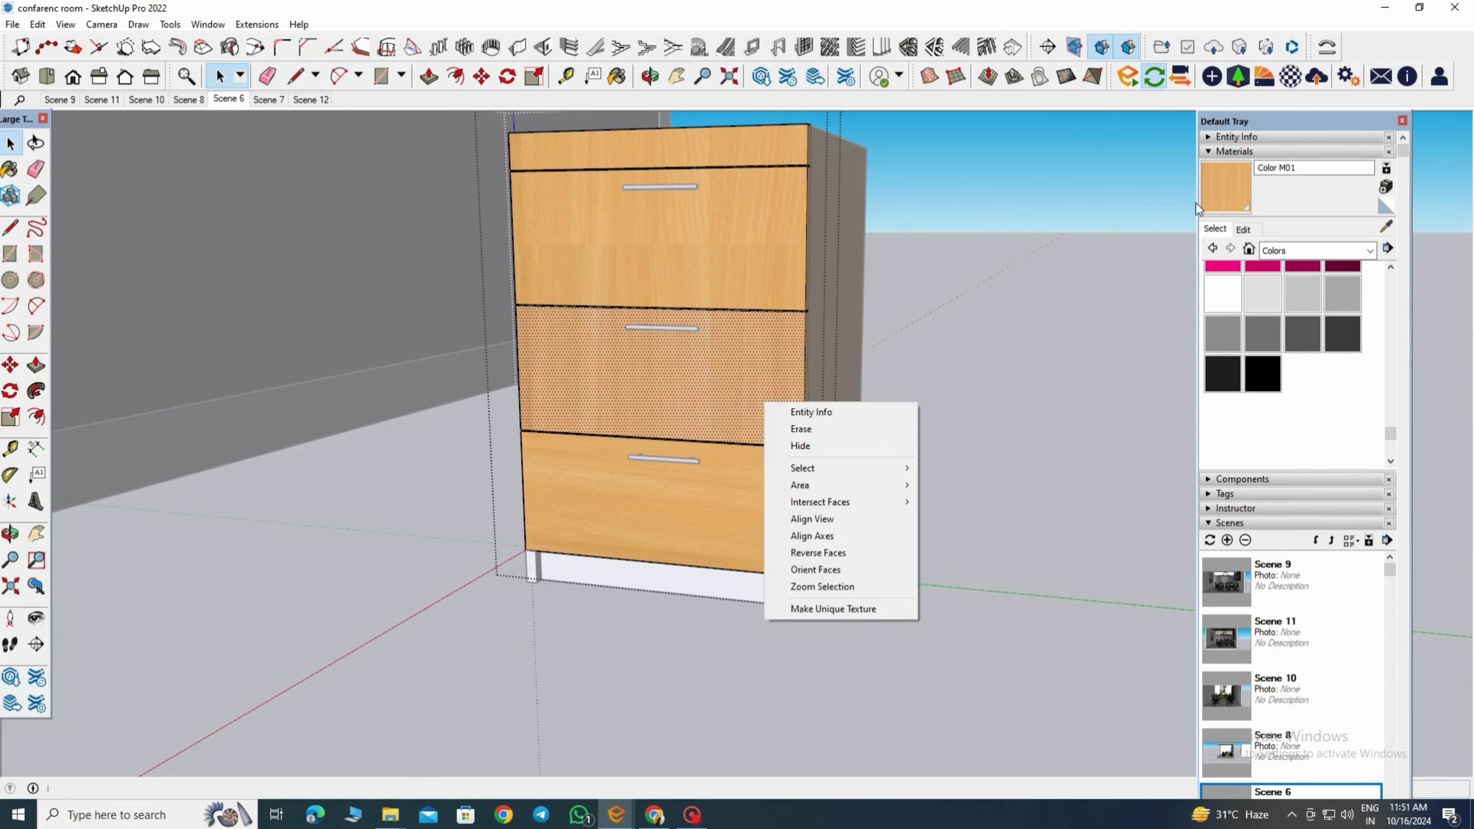
pyautogui.click(744, 399)
# Step: Rotate the beech texture on the middle drawer front by 90 degrees
pyautogui.rightClick(745, 399)
pyautogui.click(939, 601)
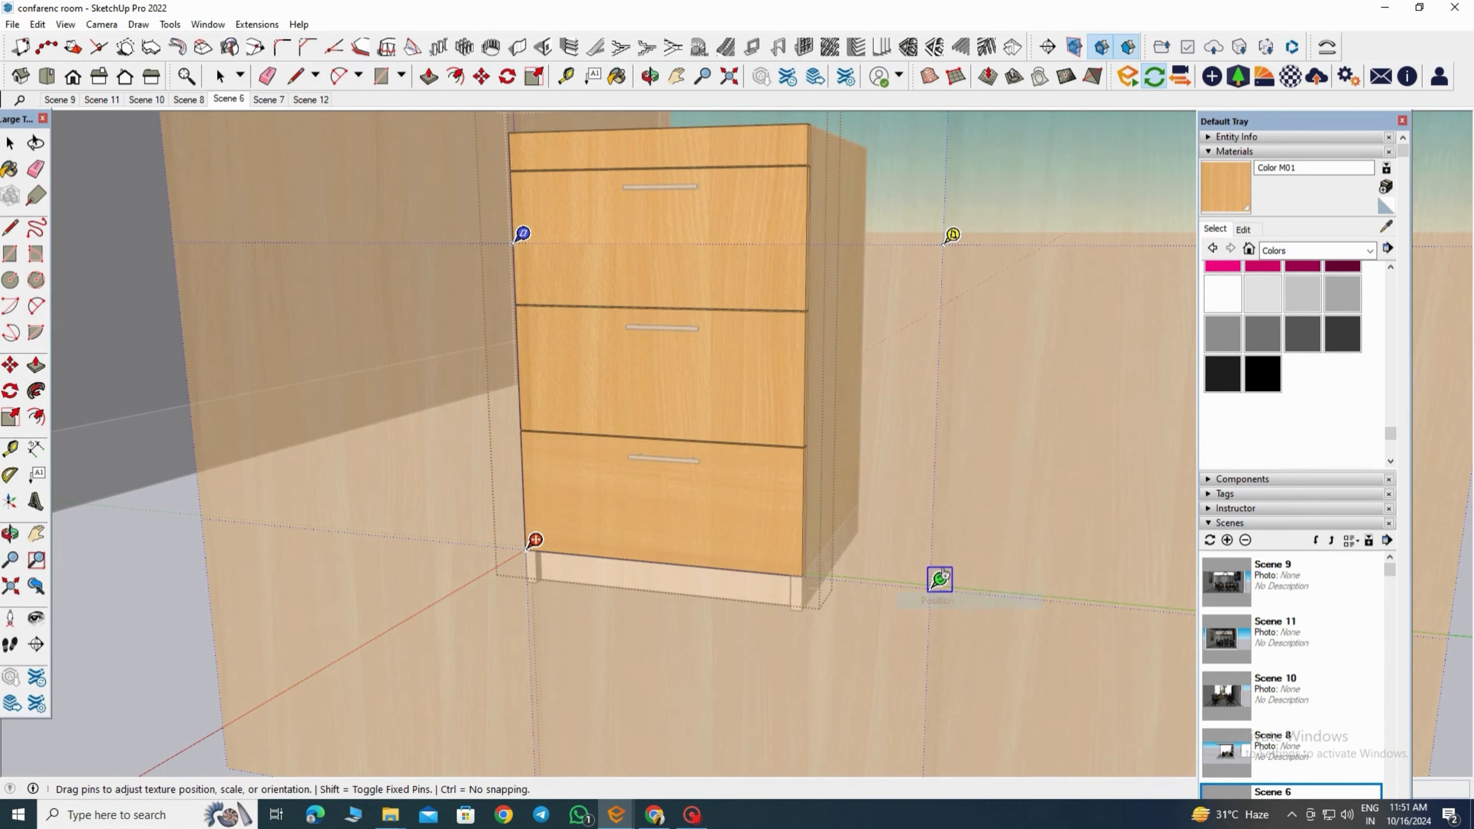
pyautogui.rightClick(788, 401)
pyautogui.moveTo(824, 459)
pyautogui.click(905, 456)
# Step: Paint the top drawer's face directly with Color M01, rotate its texture by 90 degrees and close the group
pyautogui.press('b')
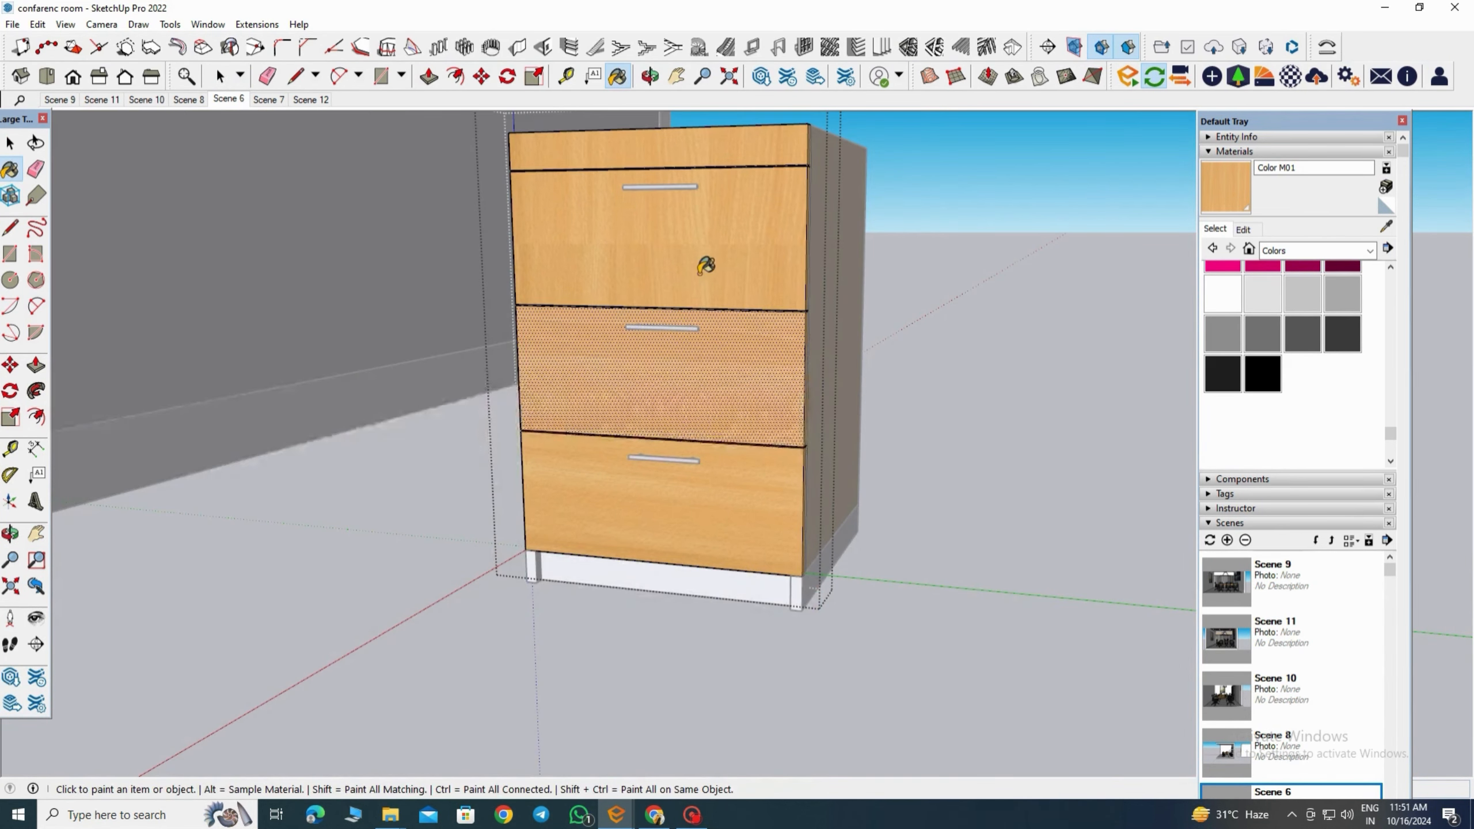
pyautogui.press('space')
pyautogui.click(701, 237)
pyautogui.rightClick(699, 237)
pyautogui.moveTo(824, 440)
pyautogui.click(933, 444)
pyautogui.rightClick(710, 281)
pyautogui.moveTo(750, 344)
pyautogui.click(847, 344)
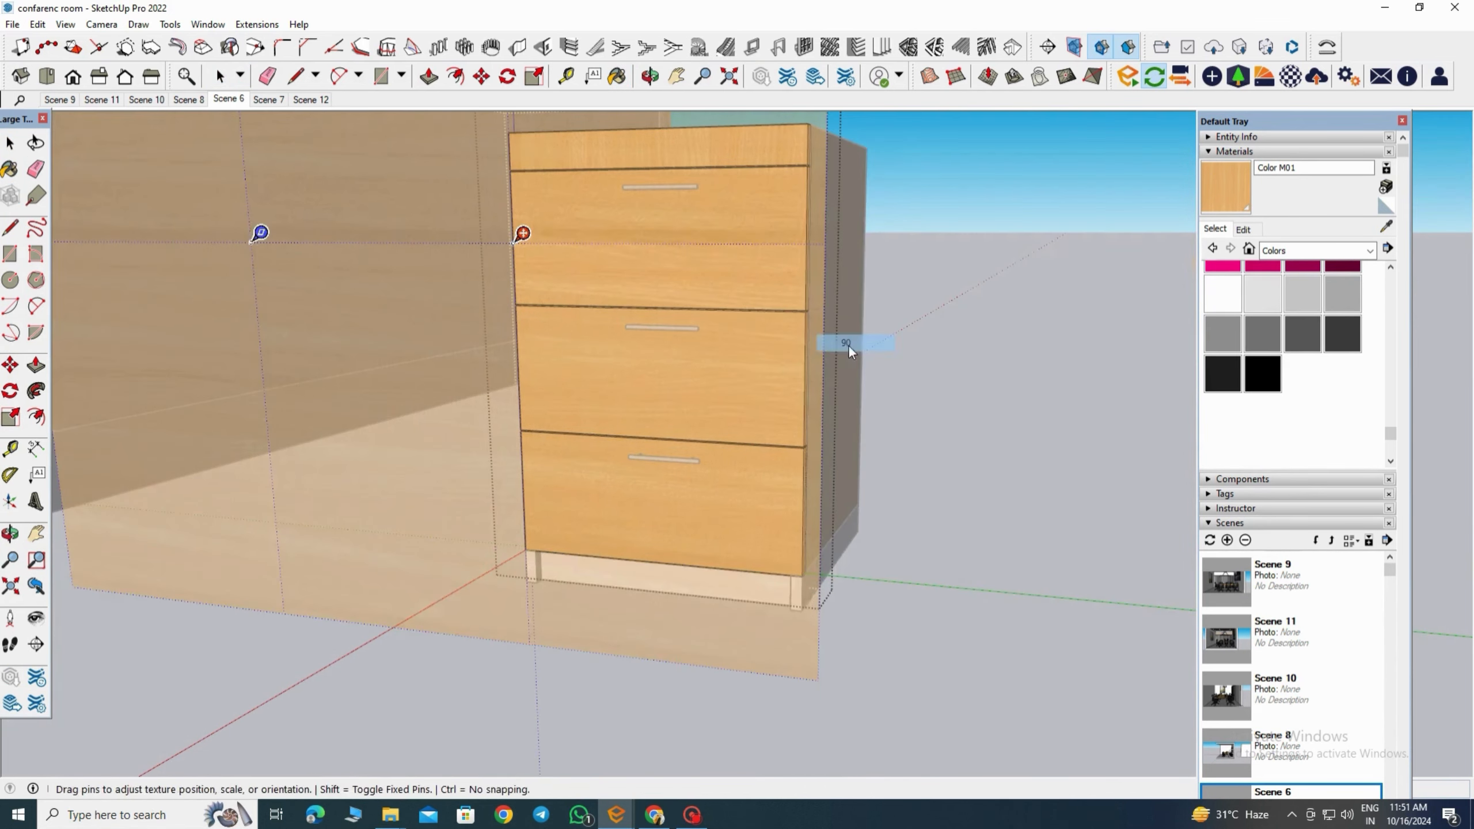
pyautogui.press('space')
pyautogui.press('Escape')
# Step: Open the front group, select the face of the narrow strip above the top drawer and paint it directly with Color M01
pyautogui.moveTo(684, 412); pyautogui.dragTo(795, 459, button='middle')
pyautogui.scroll(-3, 659, 549)
pyautogui.scroll(5, 666, 334)
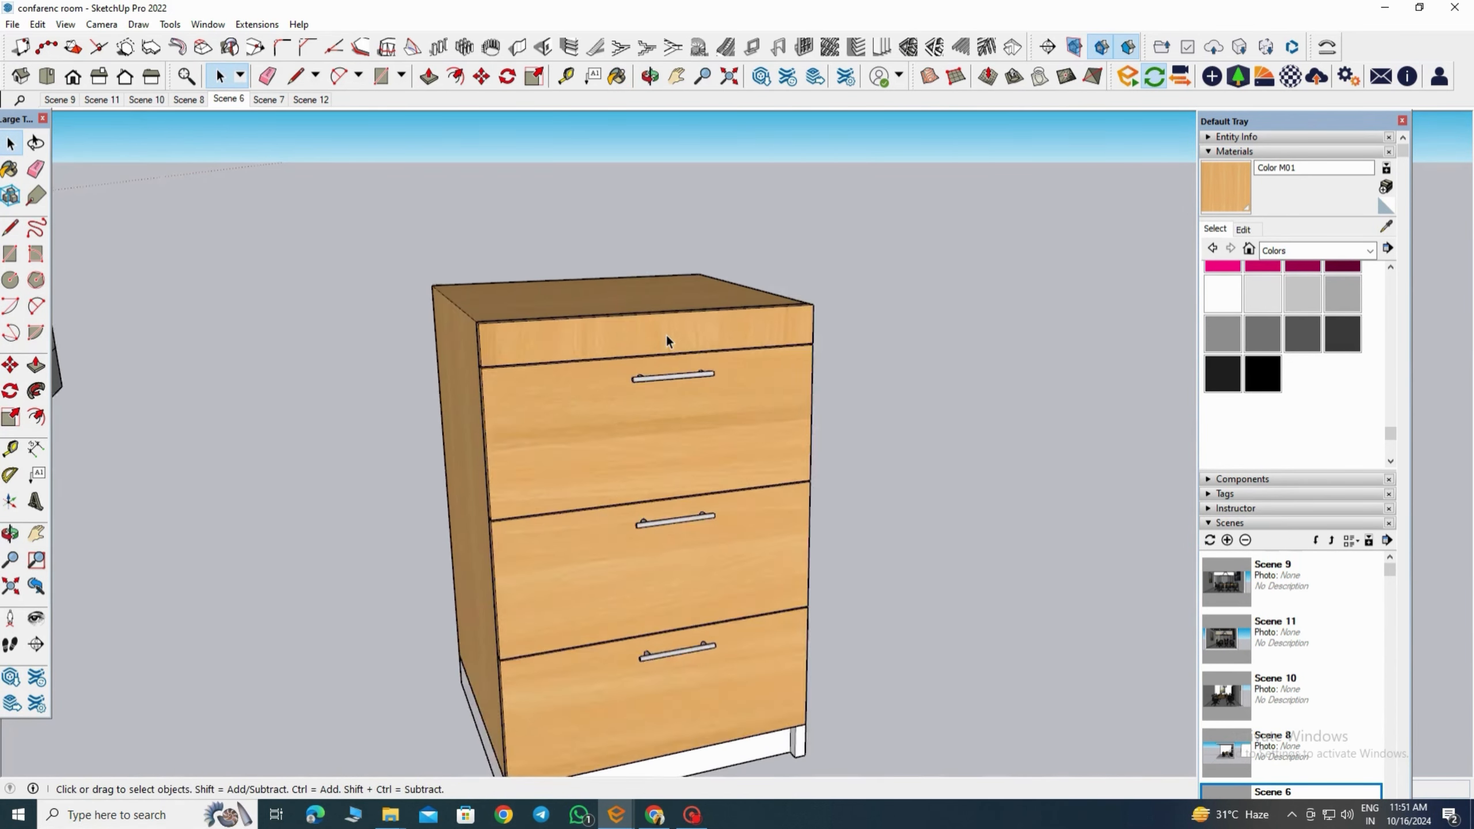
pyautogui.doubleClick(666, 334)
pyautogui.click(665, 333)
pyautogui.click(701, 503)
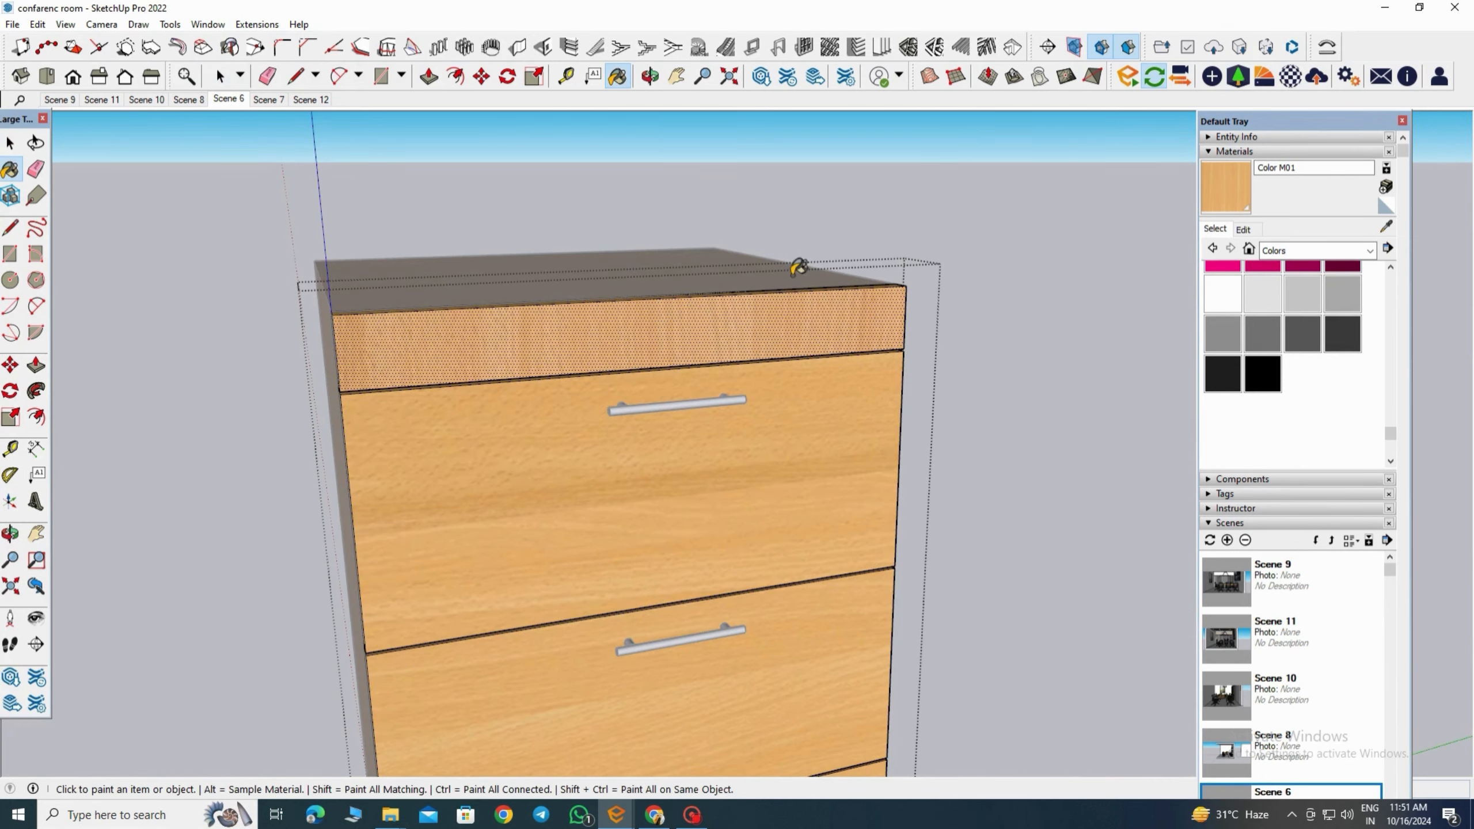
# Step: Rotate the beech texture on the narrow top strip by 90 degrees and close the group
pyautogui.rightClick(674, 319)
pyautogui.moveTo(707, 520)
pyautogui.click(863, 517)
pyautogui.rightClick(715, 357)
pyautogui.moveTo(754, 420)
pyautogui.click(848, 420)
pyautogui.click(940, 453)
pyautogui.scroll(-5, 940, 453)
pyautogui.moveTo(940, 453); pyautogui.dragTo(966, 540, button='middle')
pyautogui.scroll(-3, 966, 540)
pyautogui.press('space')
pyautogui.click(957, 540)
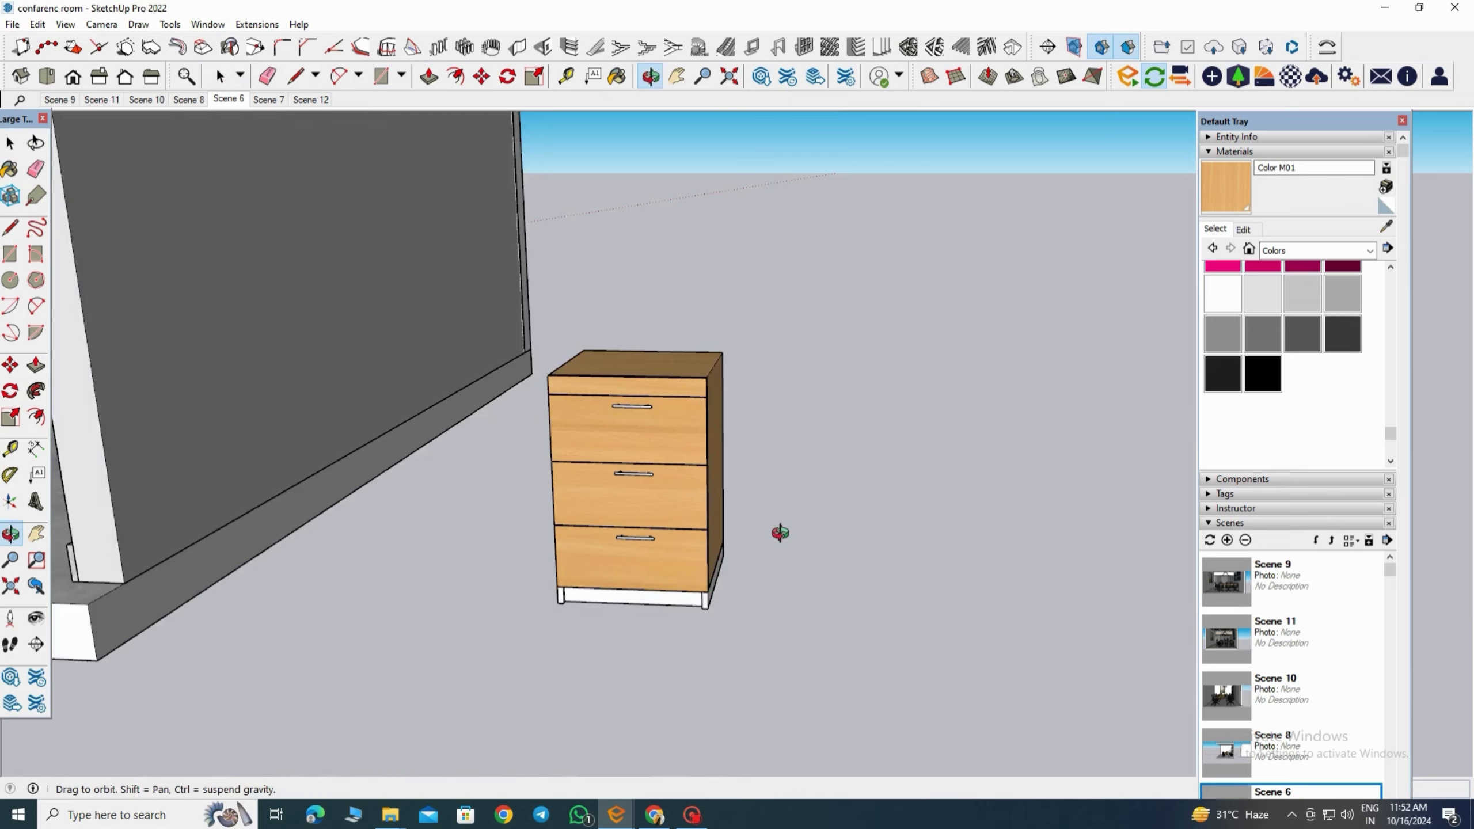
# Step: Paint the cabinet's plinth and feet with the dark grey Color M06
pyautogui.moveTo(806, 533); pyautogui.dragTo(854, 505, button='middle')
pyautogui.click(1312, 340)
pyautogui.scroll(3, 701, 585)
pyautogui.click(701, 586)
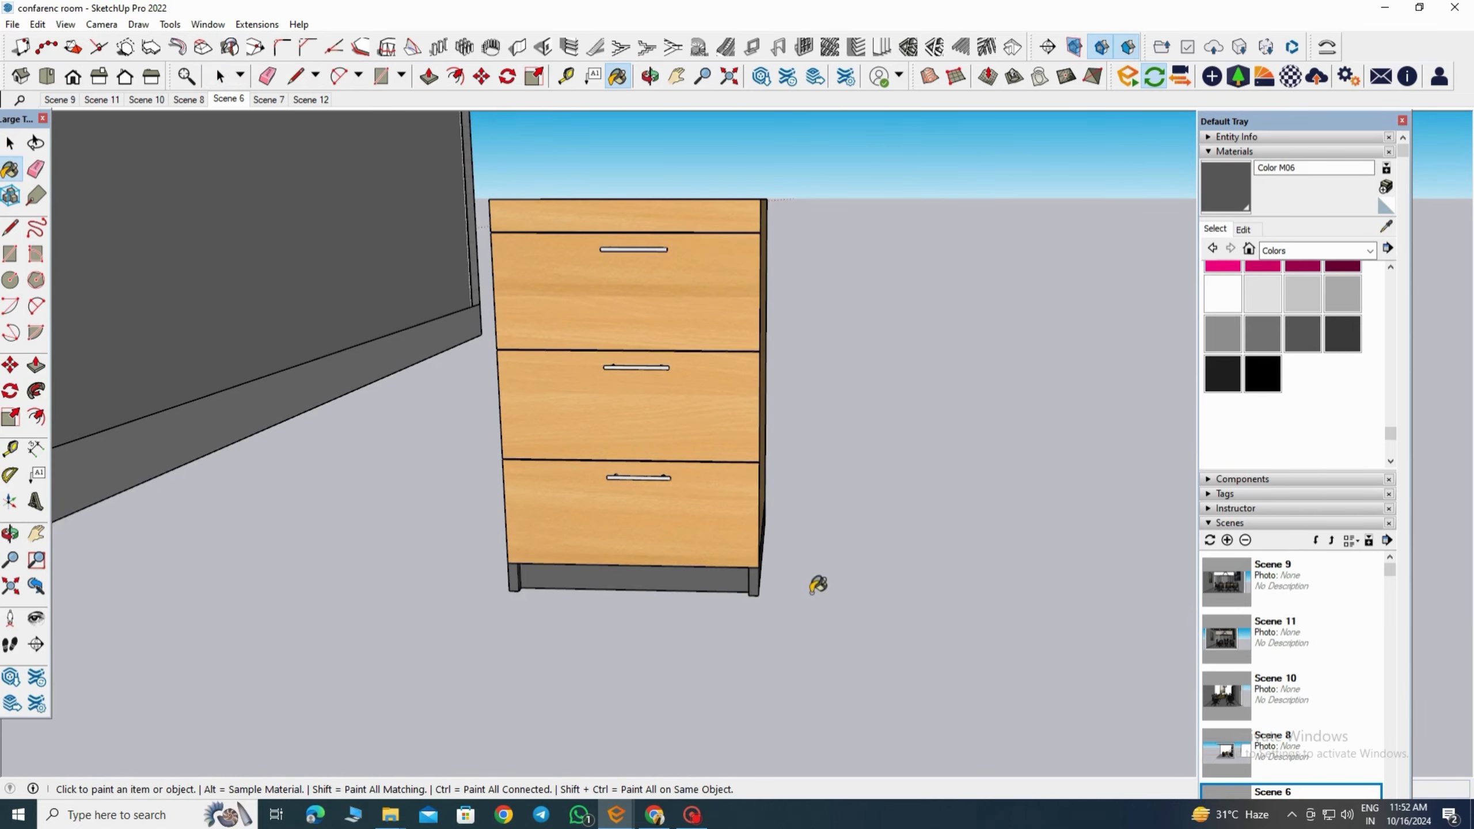
pyautogui.moveTo(822, 585); pyautogui.dragTo(931, 622, button='middle')
pyautogui.press('space')
pyautogui.scroll(-3, 932, 622)
pyautogui.scroll(4, 766, 533)
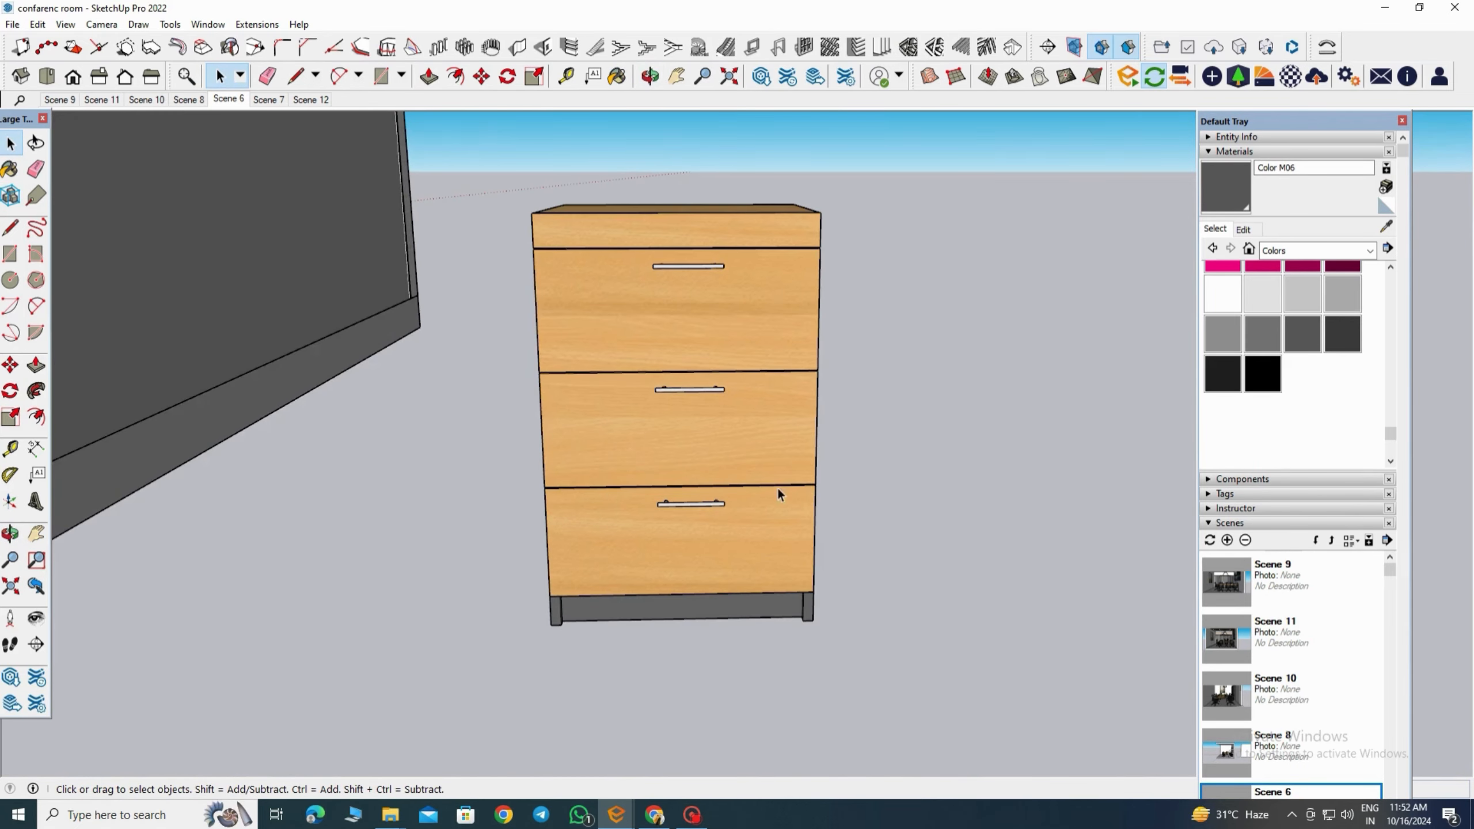
# Step: Sample the beech Color M01 from a drawer front and review its settings in the Enscape Material Editor, closing the editor again
pyautogui.click(1211, 82)
pyautogui.moveTo(447, 112); pyautogui.dragTo(291, 112)
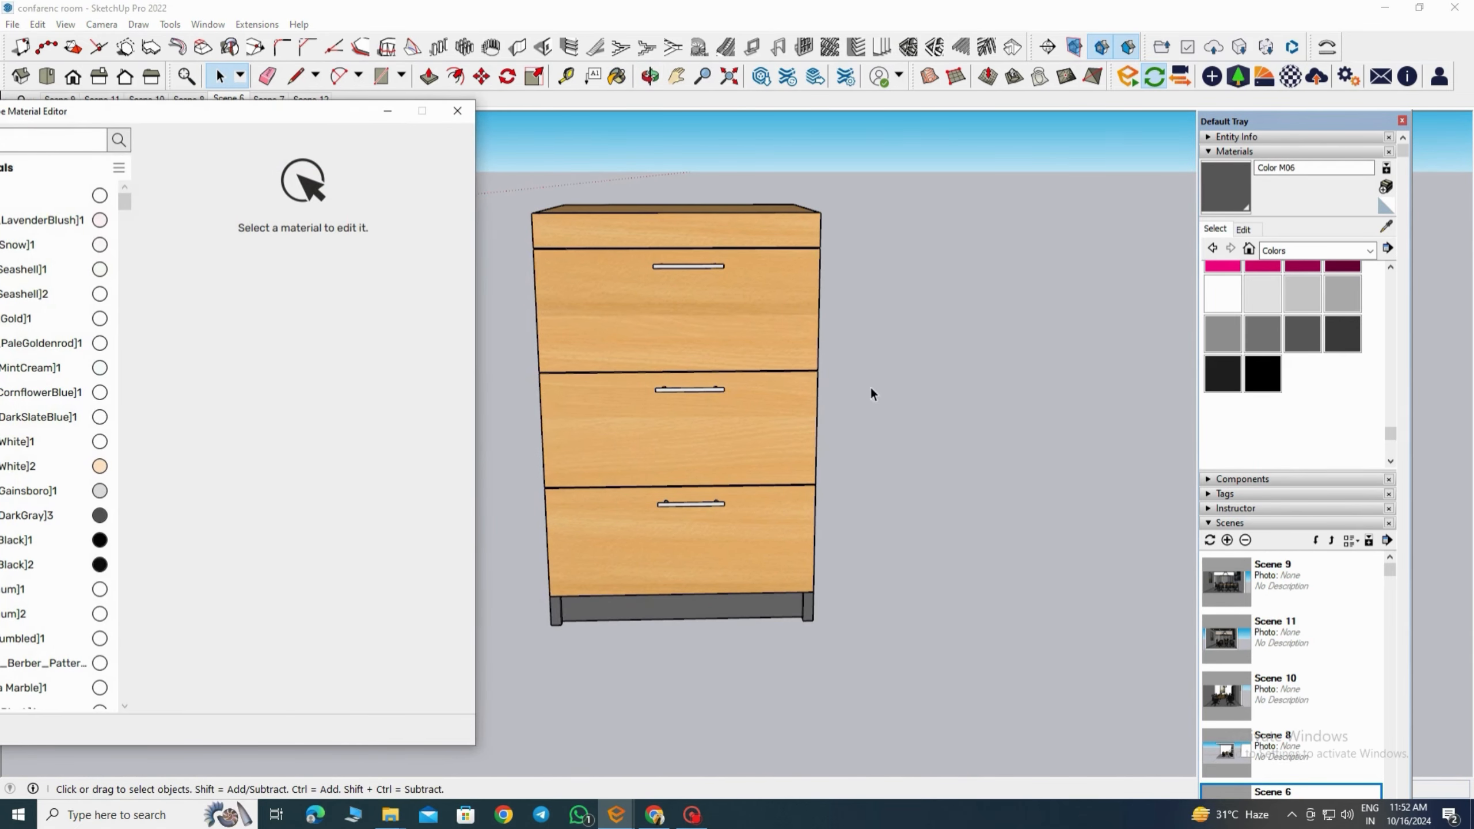
pyautogui.click(1384, 228)
pyautogui.click(731, 326)
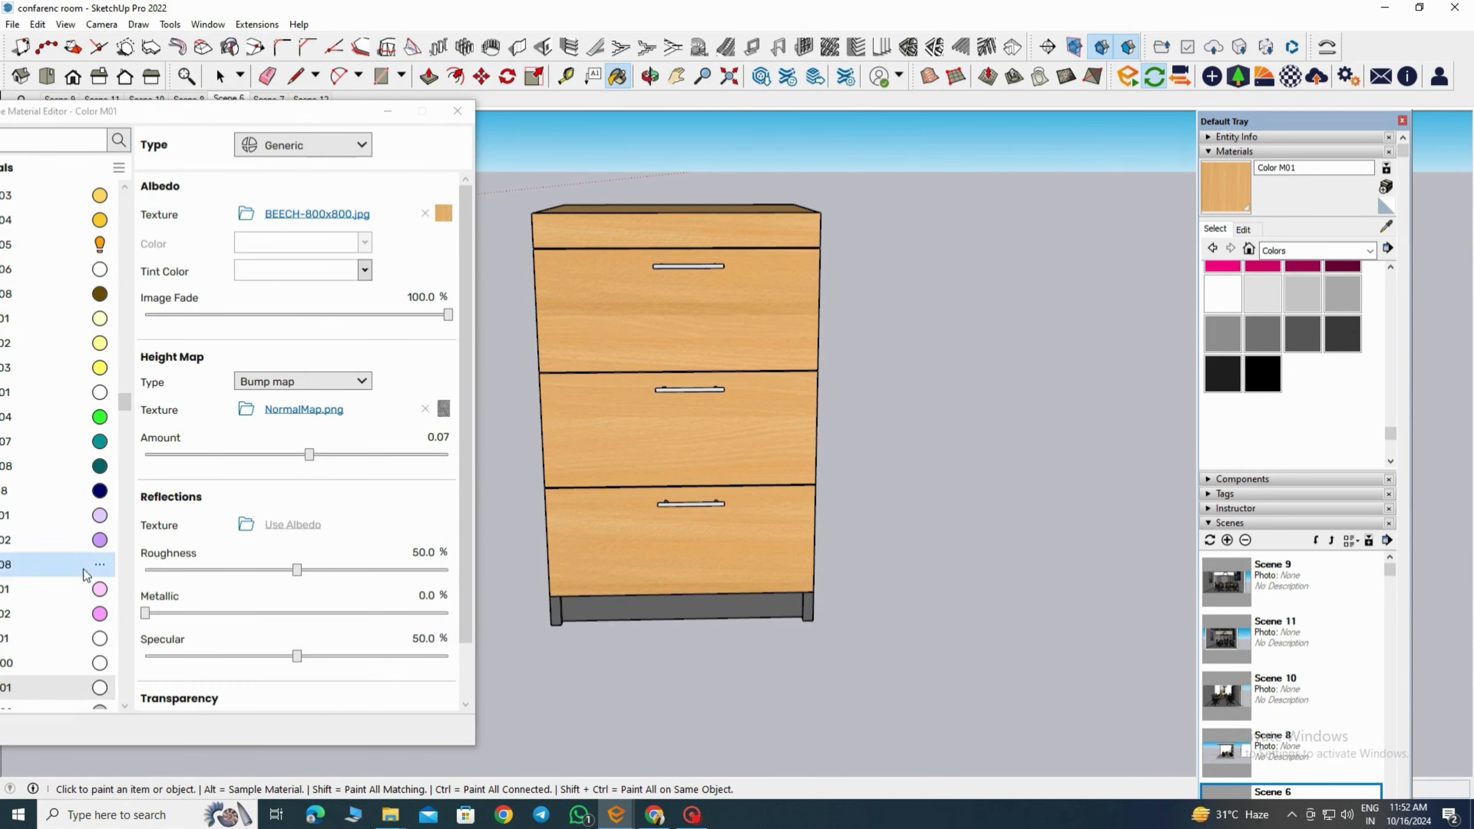
pyautogui.click(458, 110)
pyautogui.press('space')
pyautogui.scroll(-3, 827, 496)
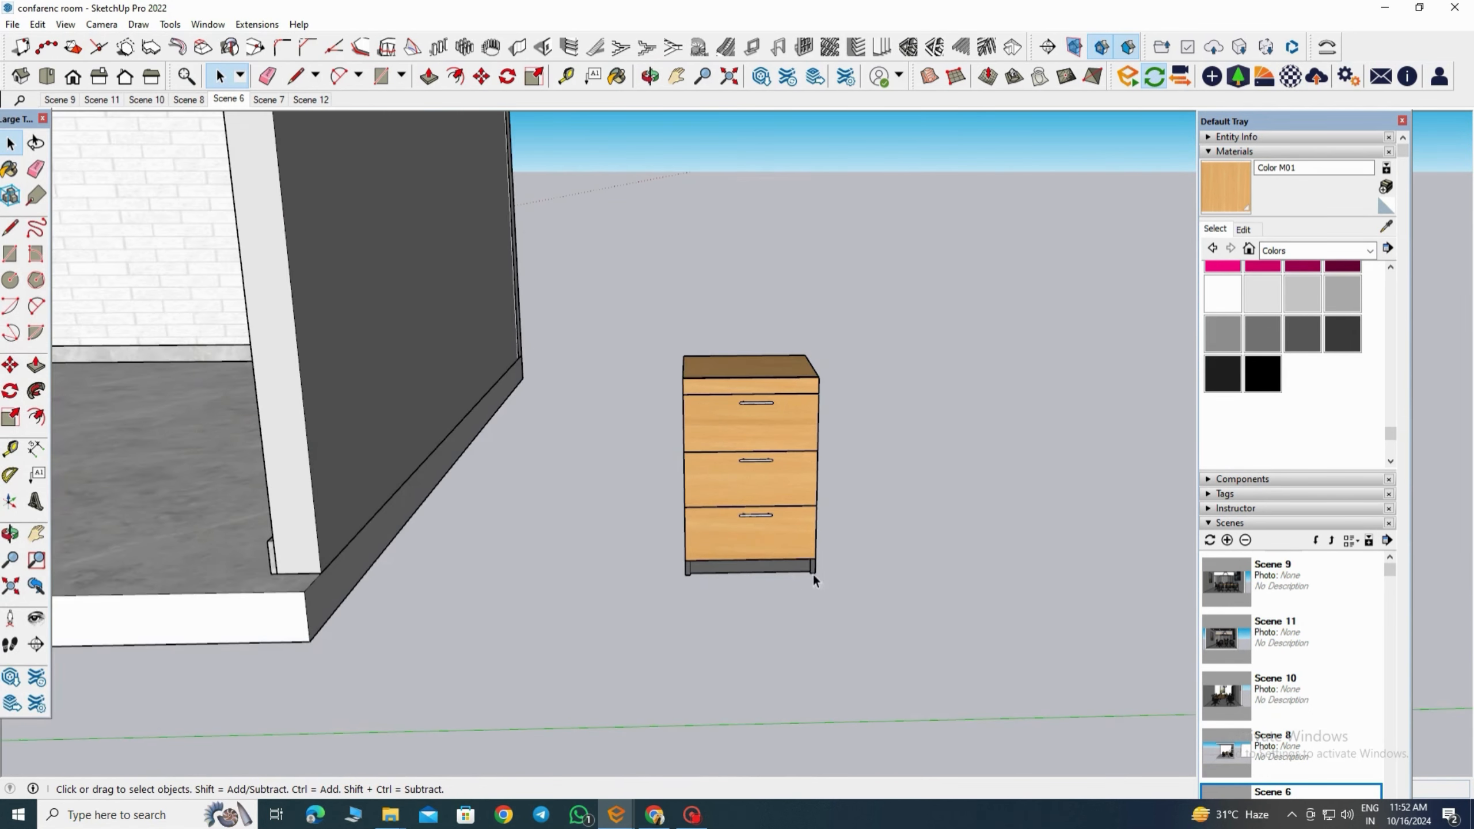
# Step: Sample the plinth's Color M06 and reduce its roughness to about 50% in the Enscape Material Editor
pyautogui.click(1291, 76)
pyautogui.click(1385, 227)
pyautogui.scroll(3, 796, 569)
pyautogui.click(793, 567)
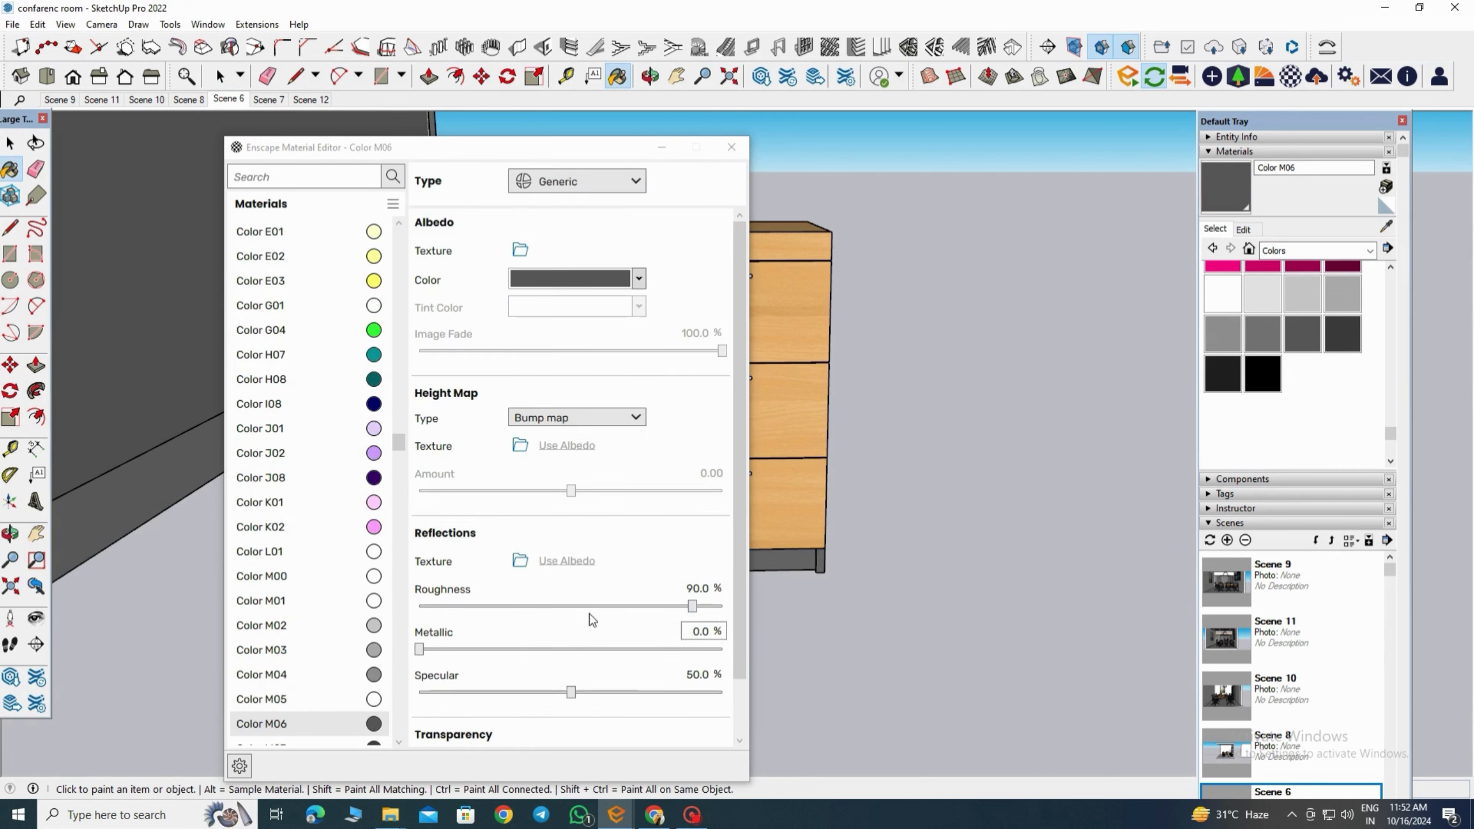
pyautogui.moveTo(692, 606); pyautogui.dragTo(567, 607)
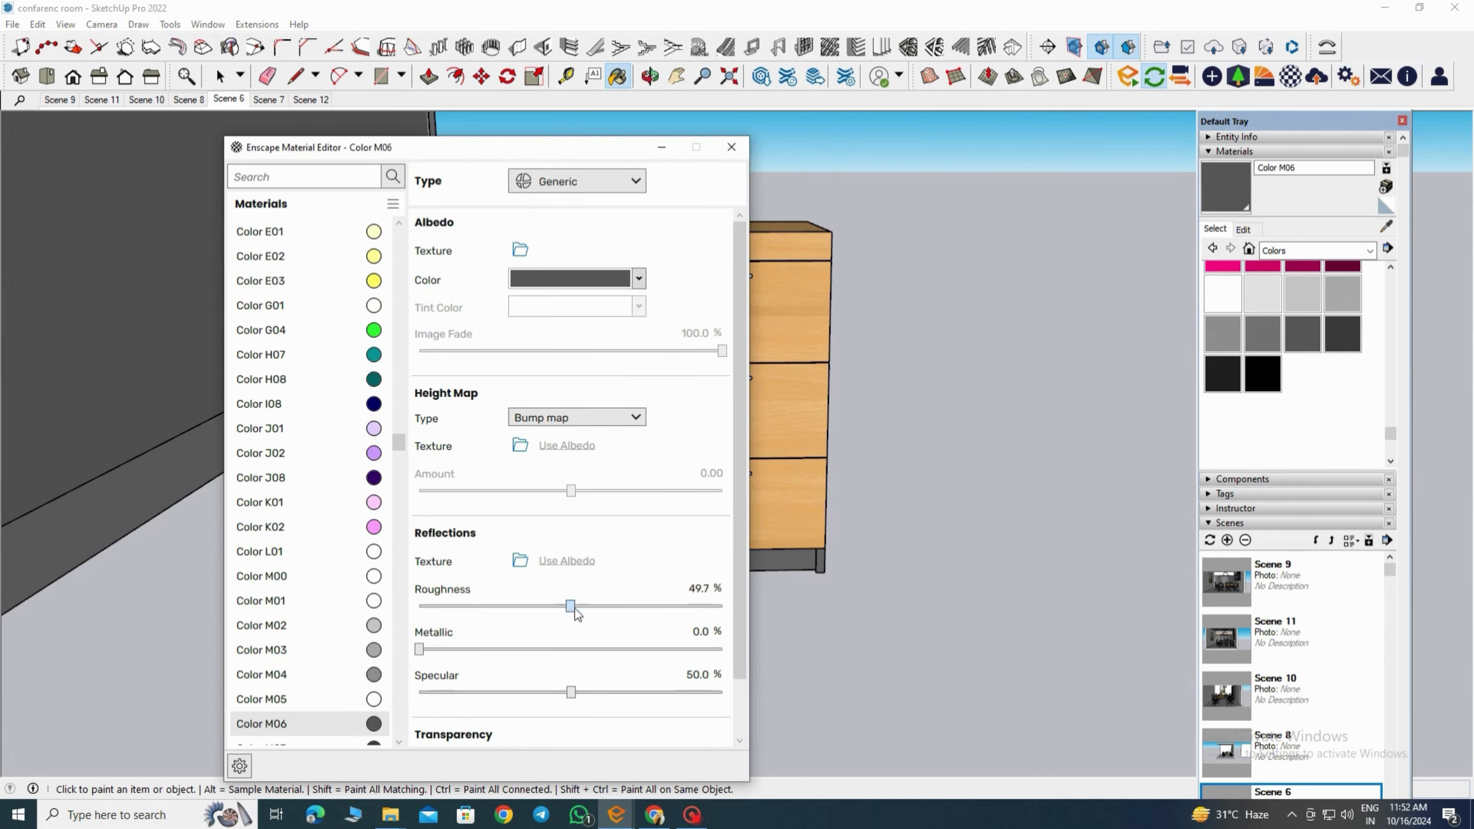
pyautogui.click(806, 601)
pyautogui.press('space')
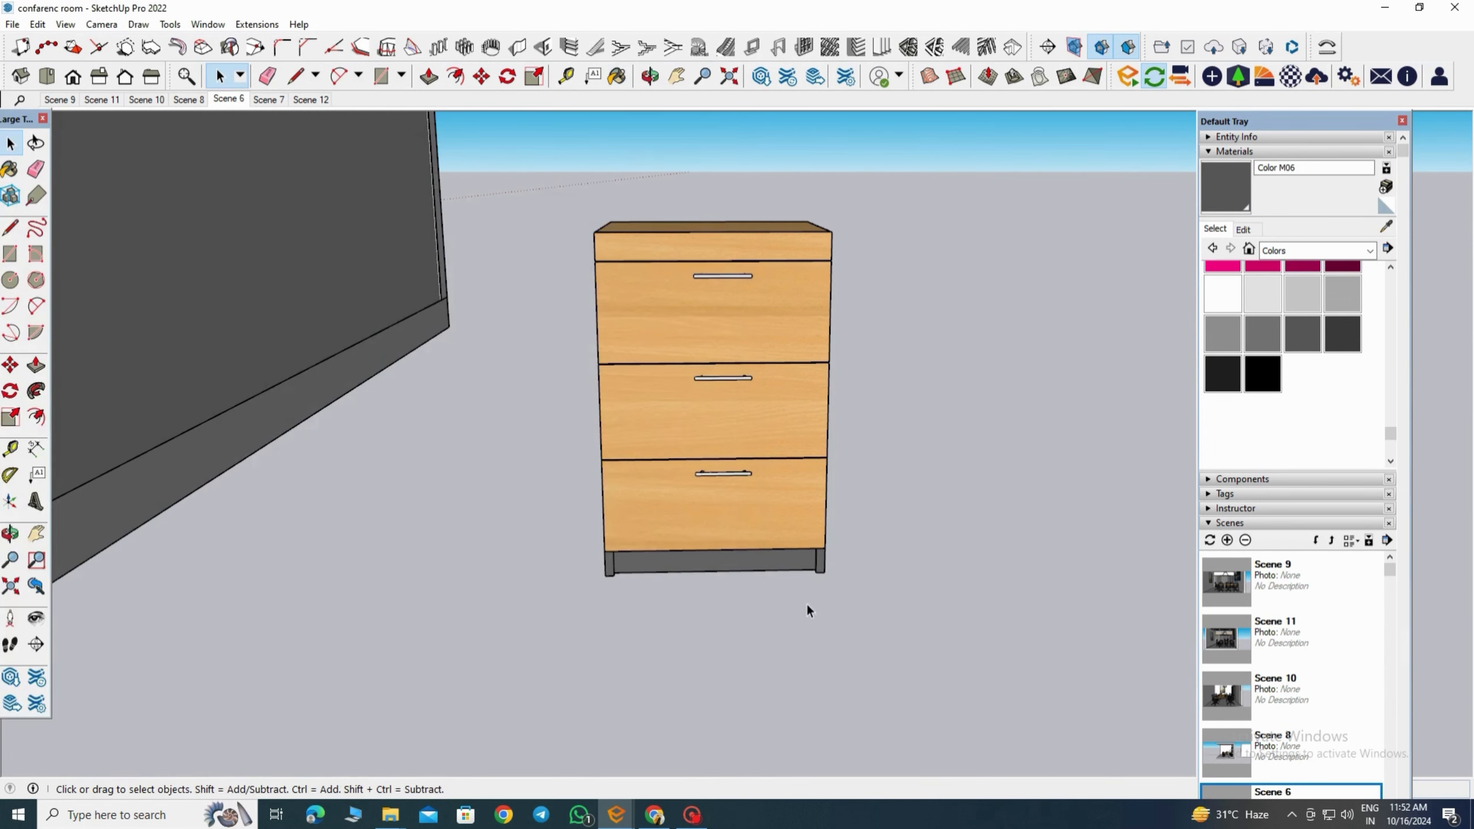
# Step: Select the whole cabinet and move it by its lower front corner onto the room floor near the brick wall's corner
pyautogui.scroll(-5, 826, 503)
pyautogui.moveTo(827, 505); pyautogui.dragTo(850, 515, button='middle')
pyautogui.moveTo(876, 414); pyautogui.dragTo(767, 498)
pyautogui.rightClick(824, 456)
pyautogui.press('Escape')
pyautogui.press('m')
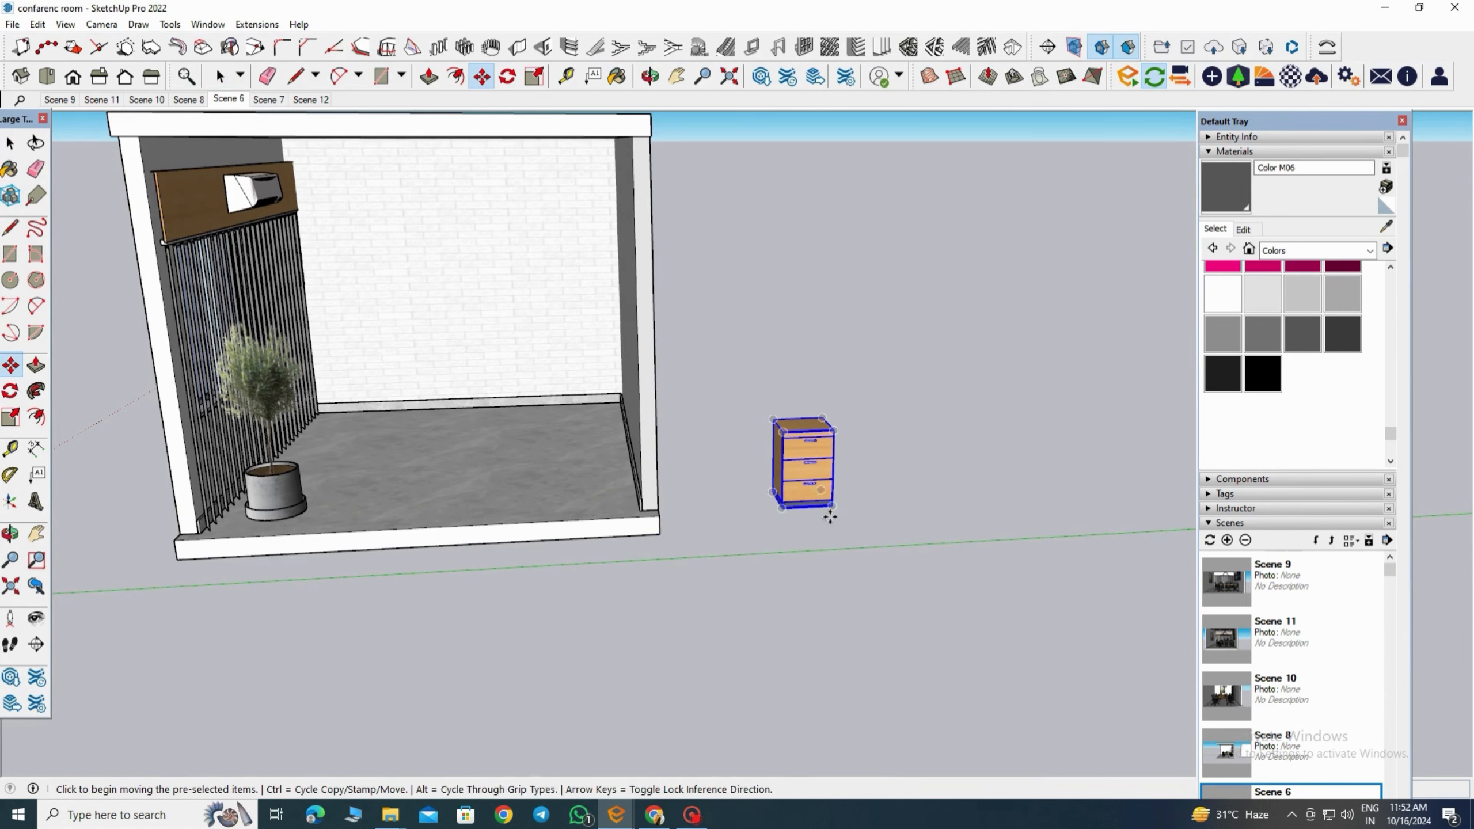
pyautogui.click(830, 515)
pyautogui.scroll(10, 643, 414)
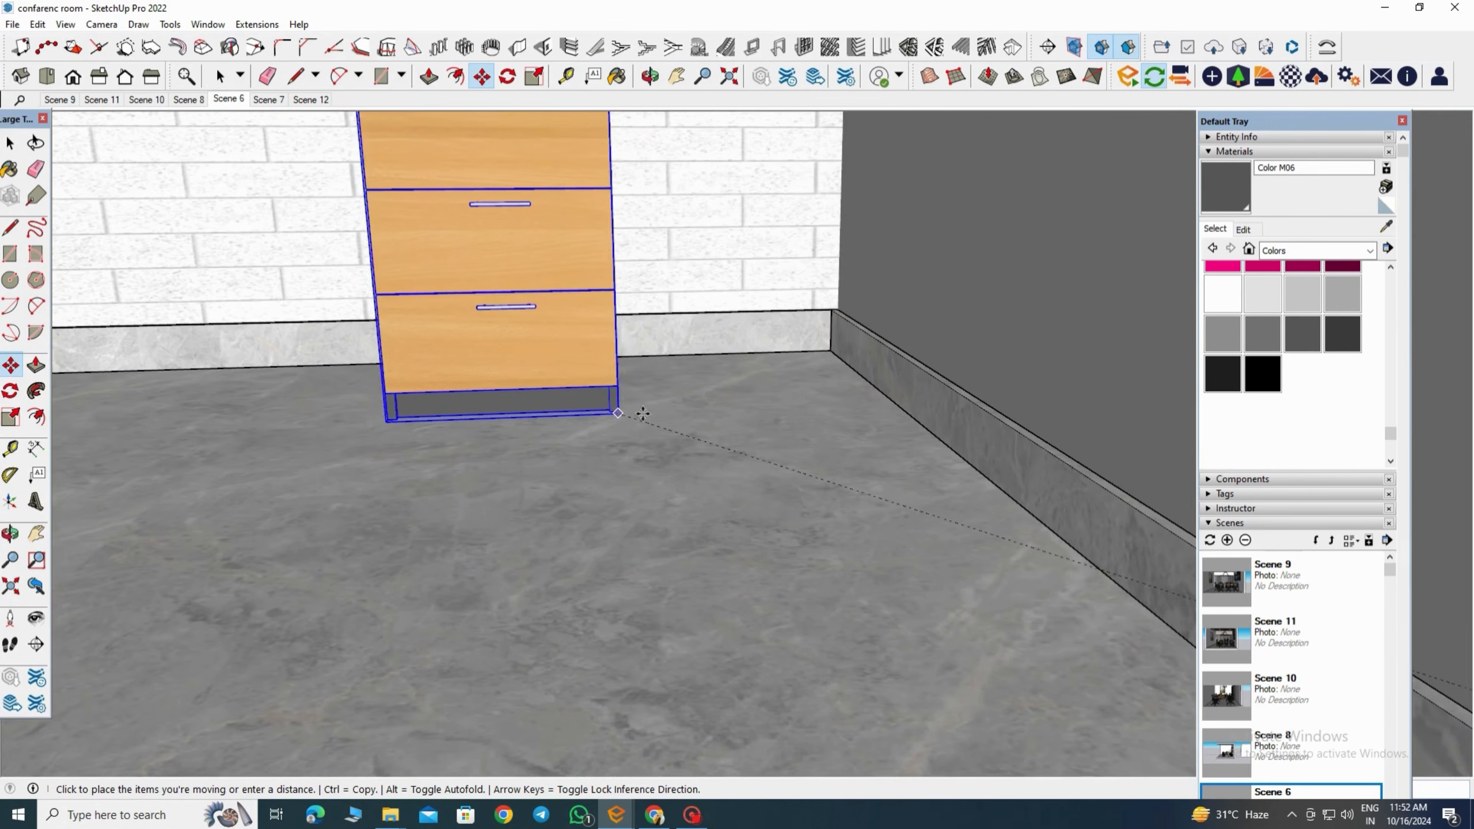
pyautogui.click(696, 412)
pyautogui.press('space')
pyautogui.click(552, 544)
# Step: Frame the cabinet against the brick wall and switch the camera to two-point perspective
pyautogui.scroll(-8, 552, 544)
pyautogui.moveTo(572, 511); pyautogui.dragTo(613, 497, button='middle')
pyautogui.scroll(6, 633, 488)
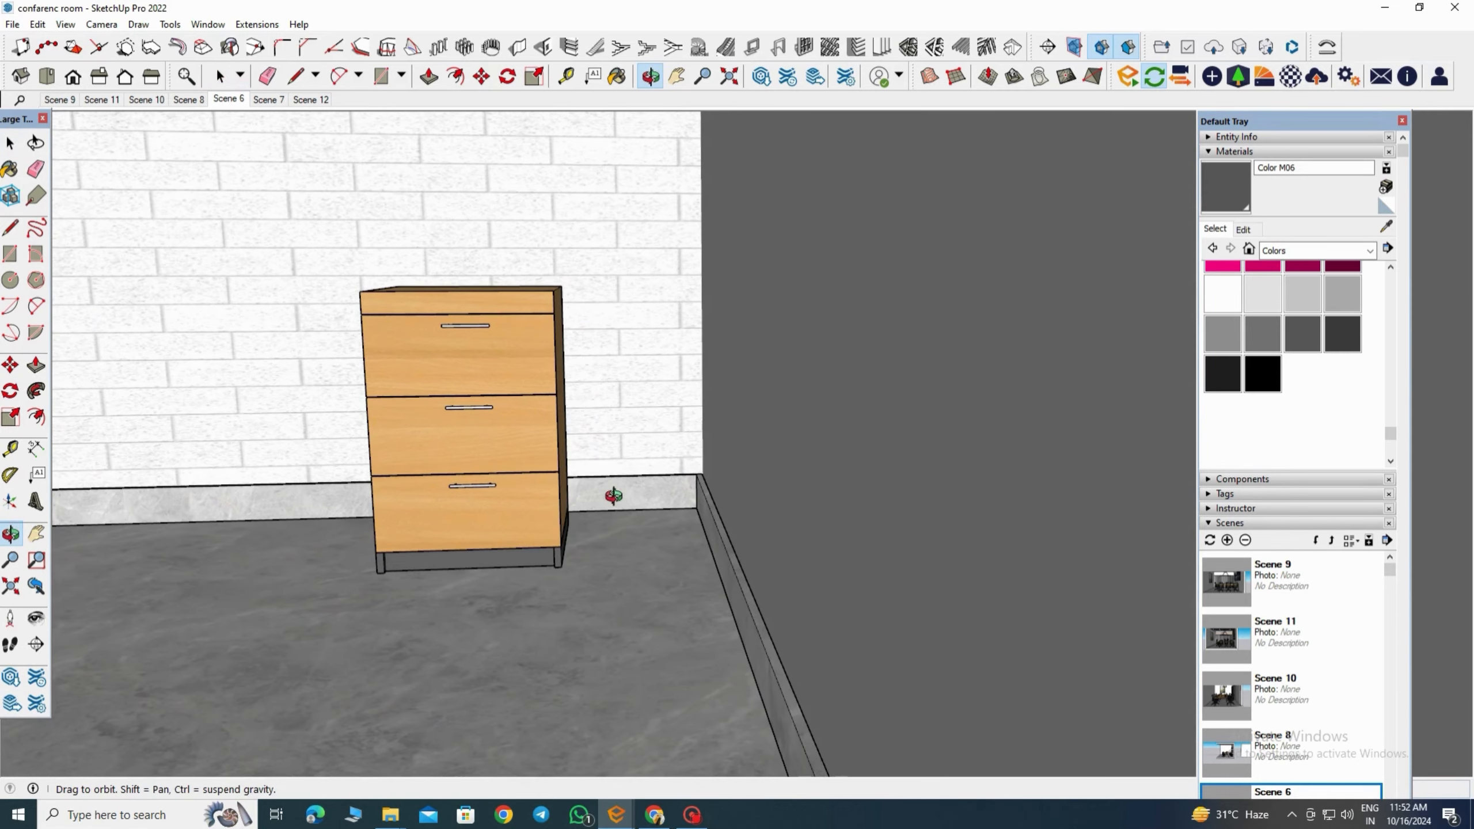
pyautogui.click(36, 533)
pyautogui.moveTo(534, 496); pyautogui.dragTo(673, 528)
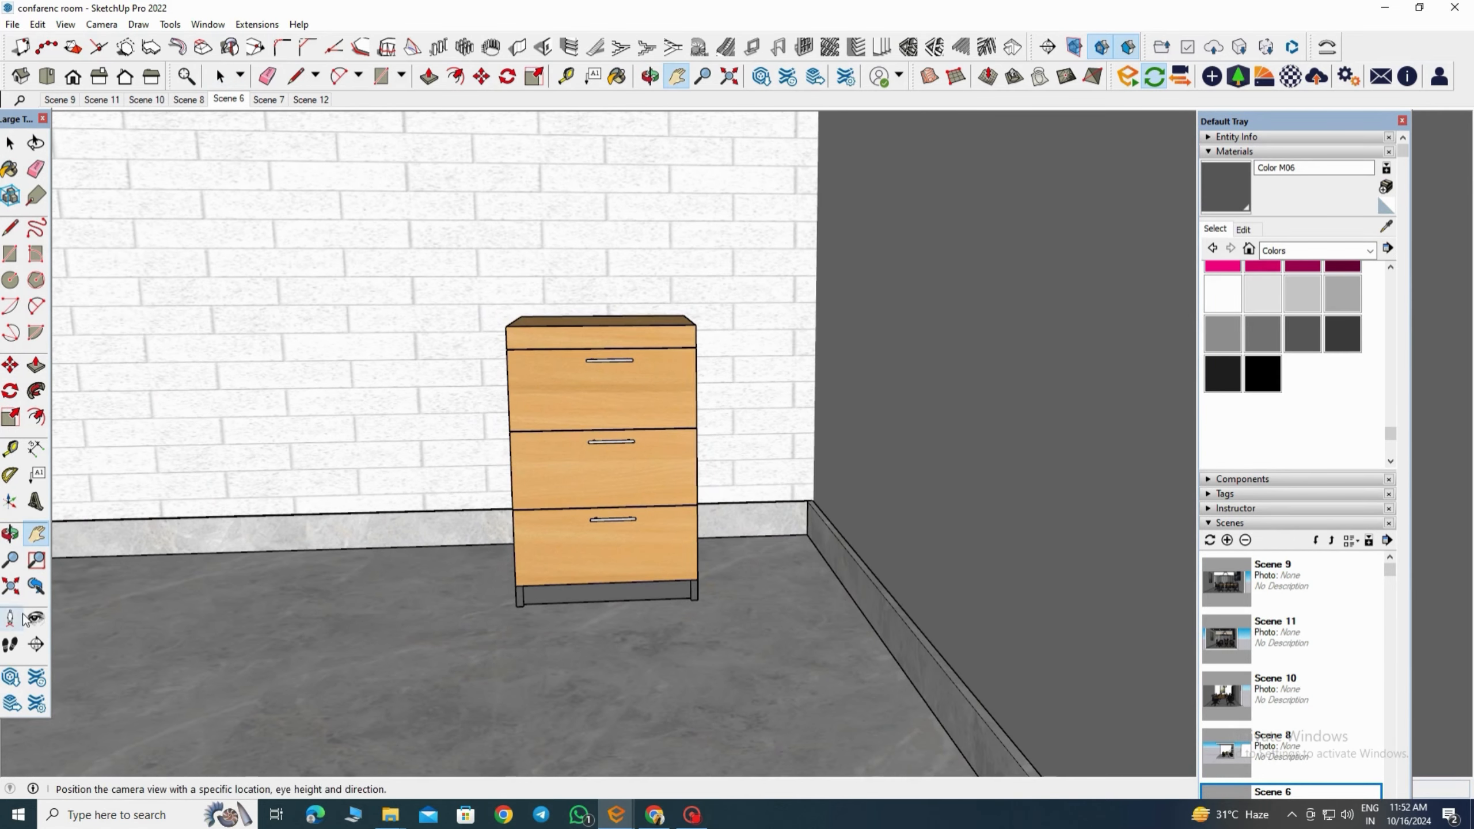
pyautogui.click(34, 619)
pyautogui.scroll(4, 681, 533)
pyautogui.moveTo(586, 547); pyautogui.dragTo(520, 570, button='middle')
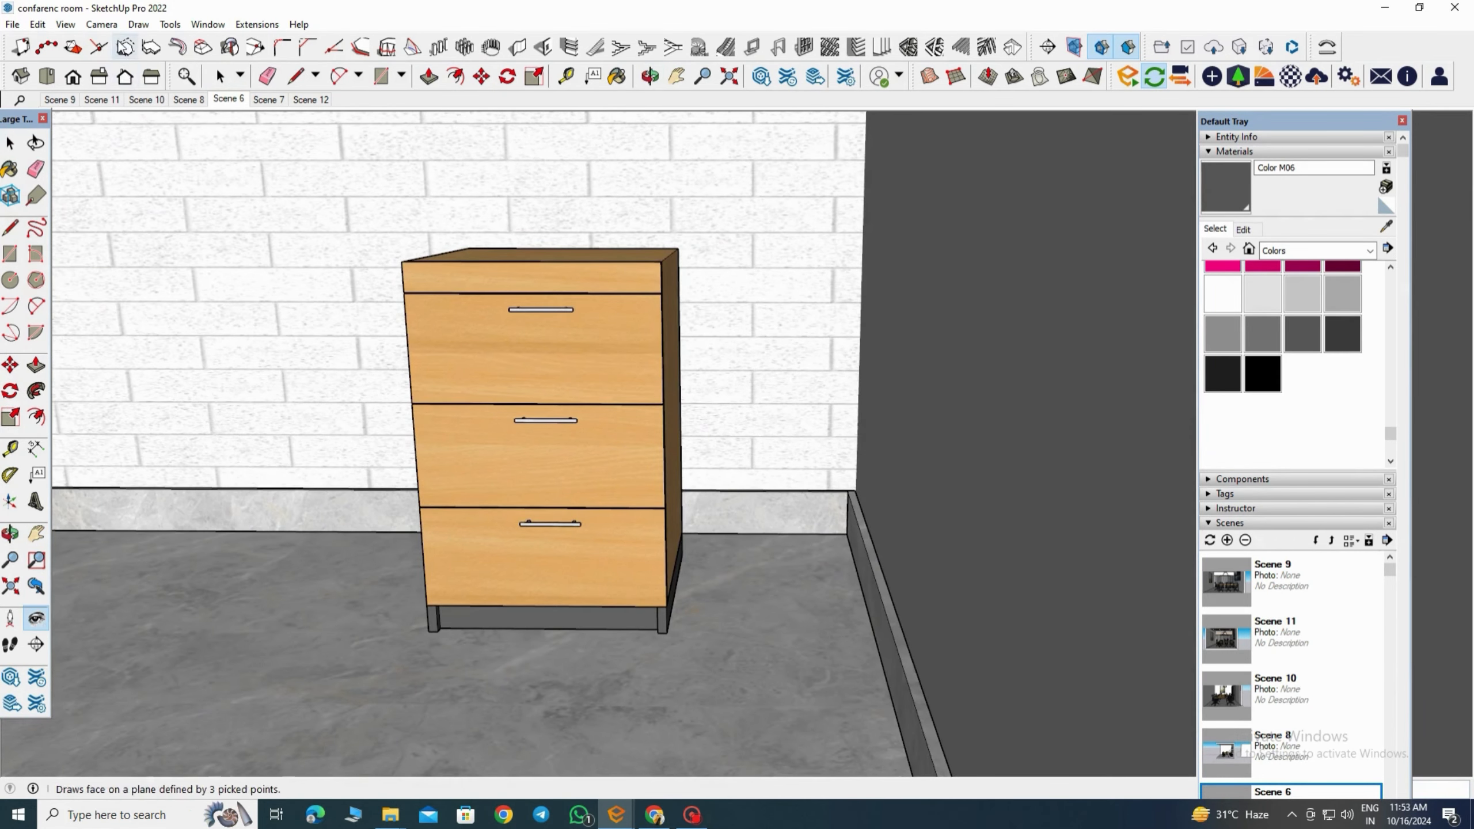
pyautogui.click(101, 23)
pyautogui.click(174, 129)
pyautogui.moveTo(527, 451); pyautogui.dragTo(590, 429)
pyautogui.moveTo(580, 519); pyautogui.dragTo(587, 505)
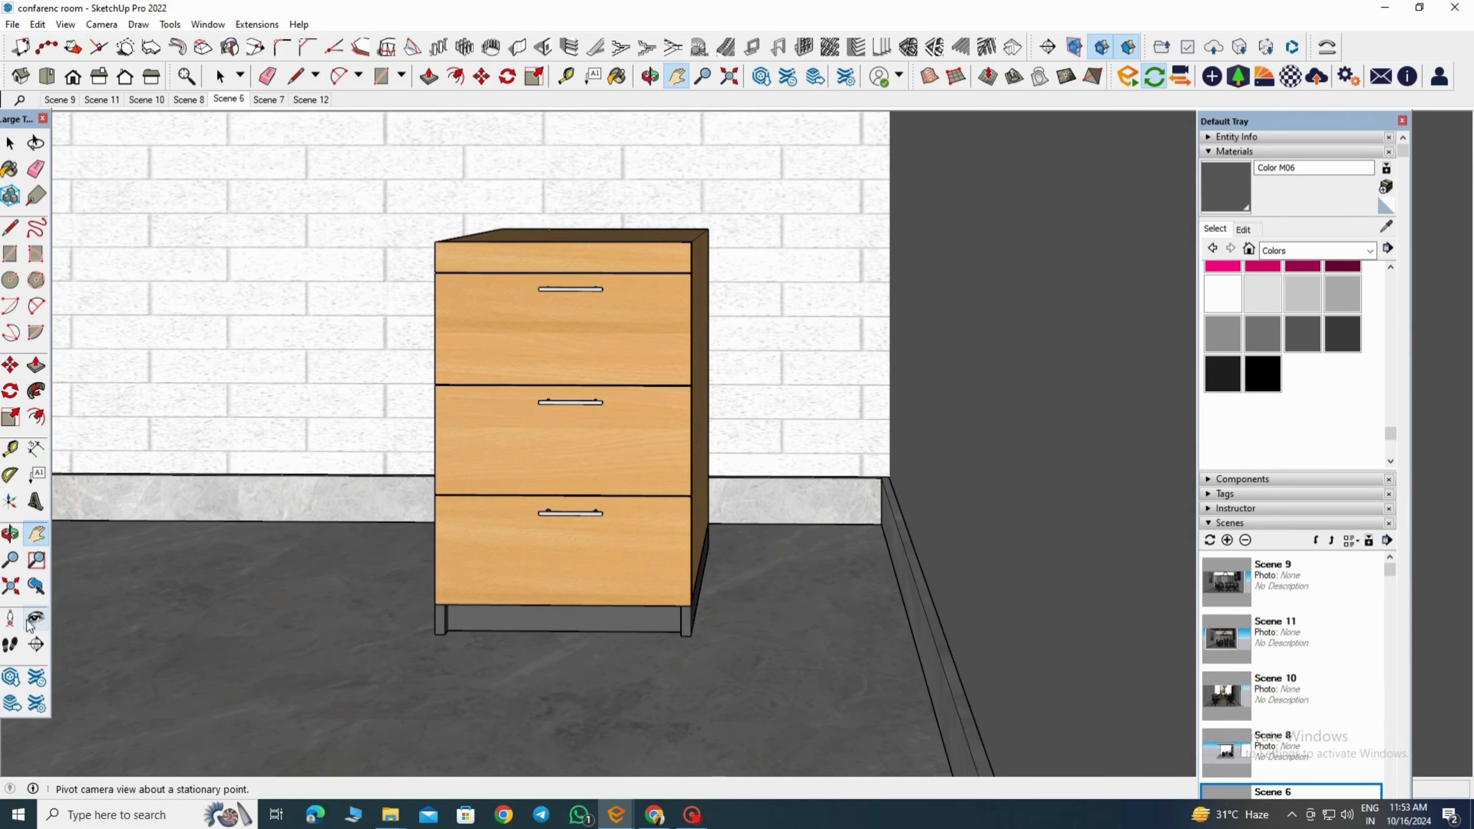
# Step: Fine-tune the framing of the cabinet and add a new scene from this view
pyautogui.click(26, 621)
pyautogui.press('h')
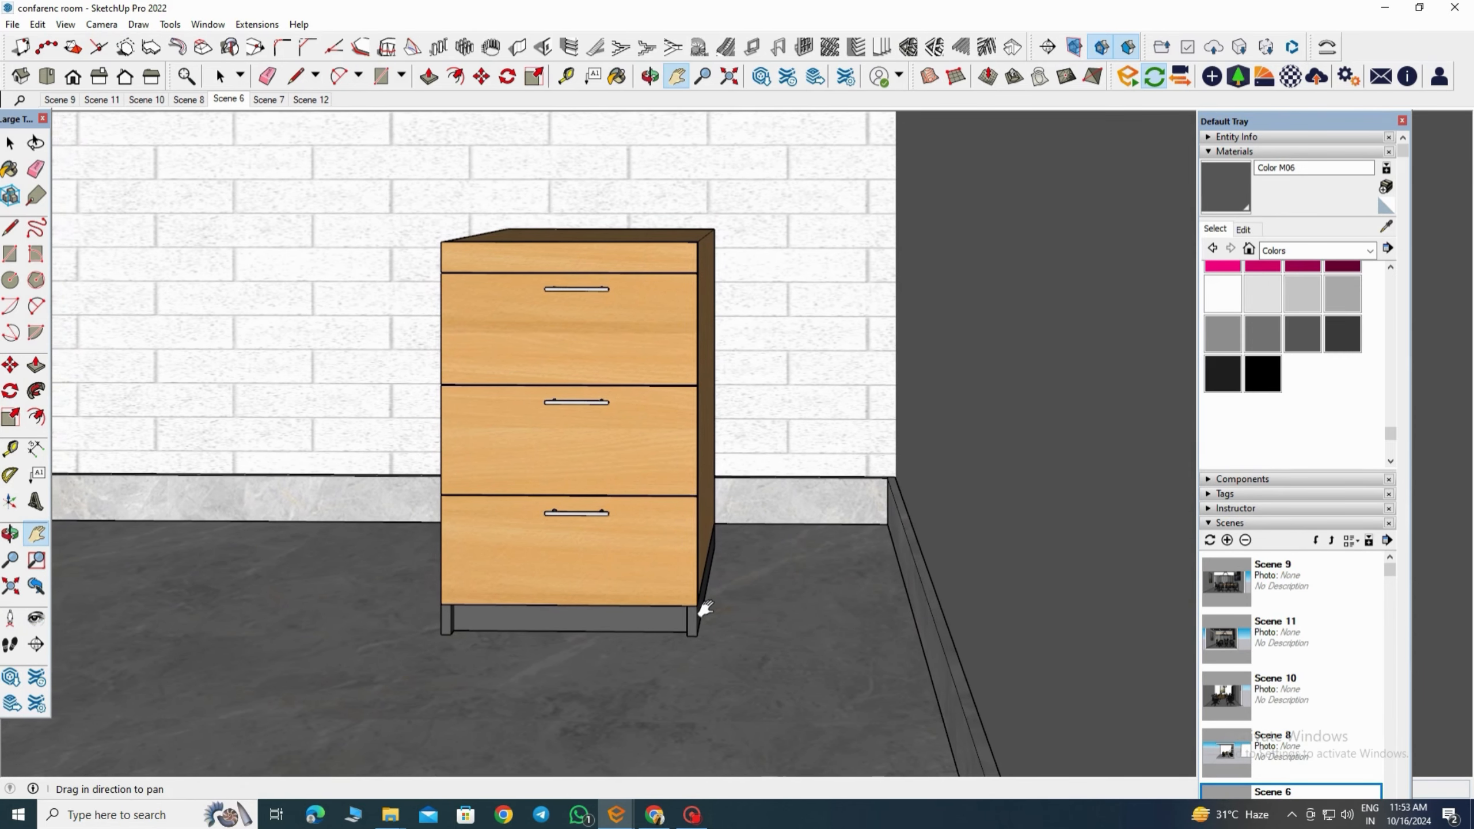
pyautogui.moveTo(701, 609); pyautogui.dragTo(668, 612)
pyautogui.press('z')
pyautogui.moveTo(520, 553); pyautogui.dragTo(531, 534)
pyautogui.press('space')
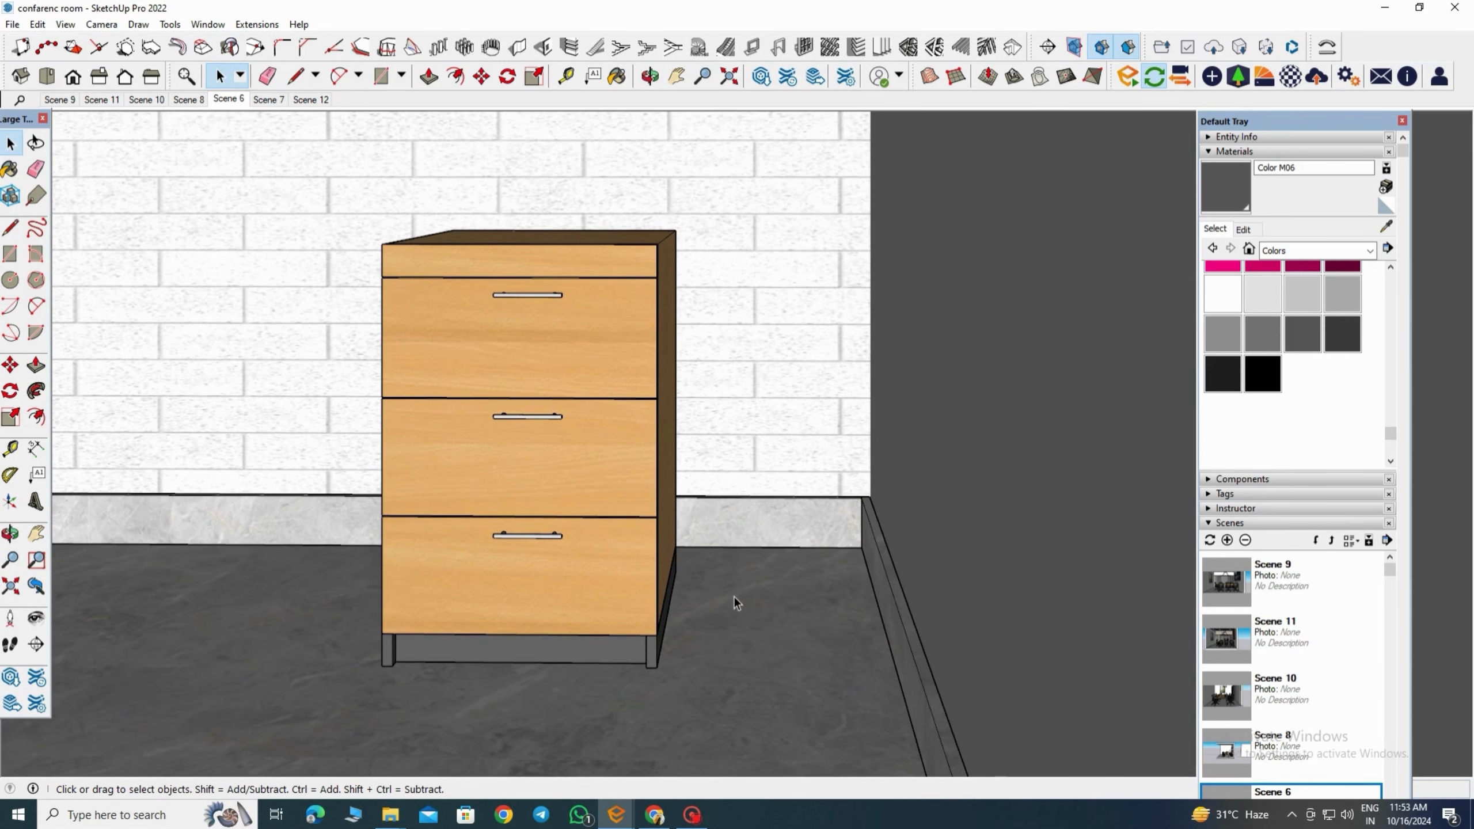
pyautogui.click(65, 23)
pyautogui.moveTo(99, 294)
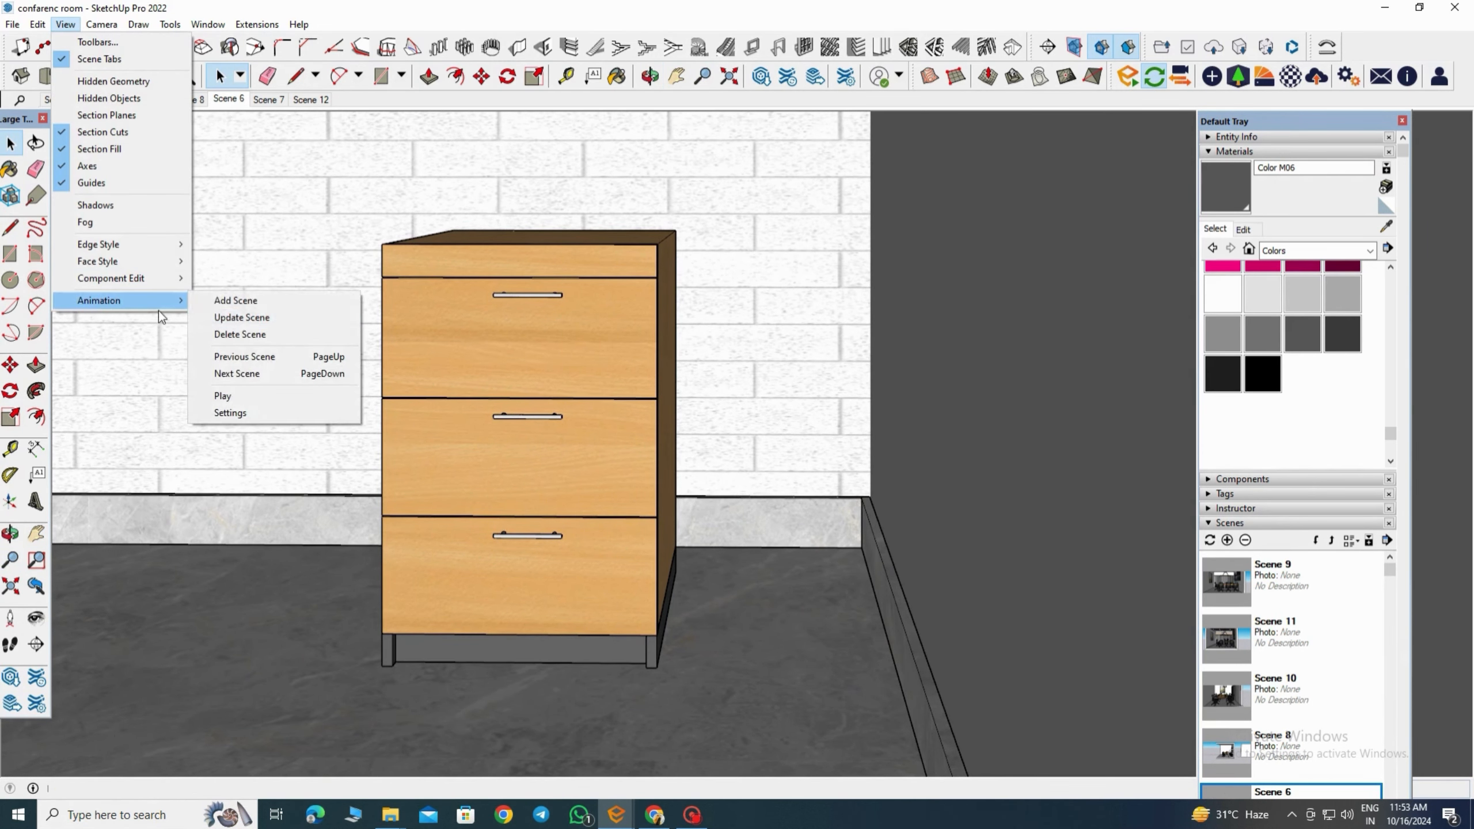
pyautogui.click(300, 306)
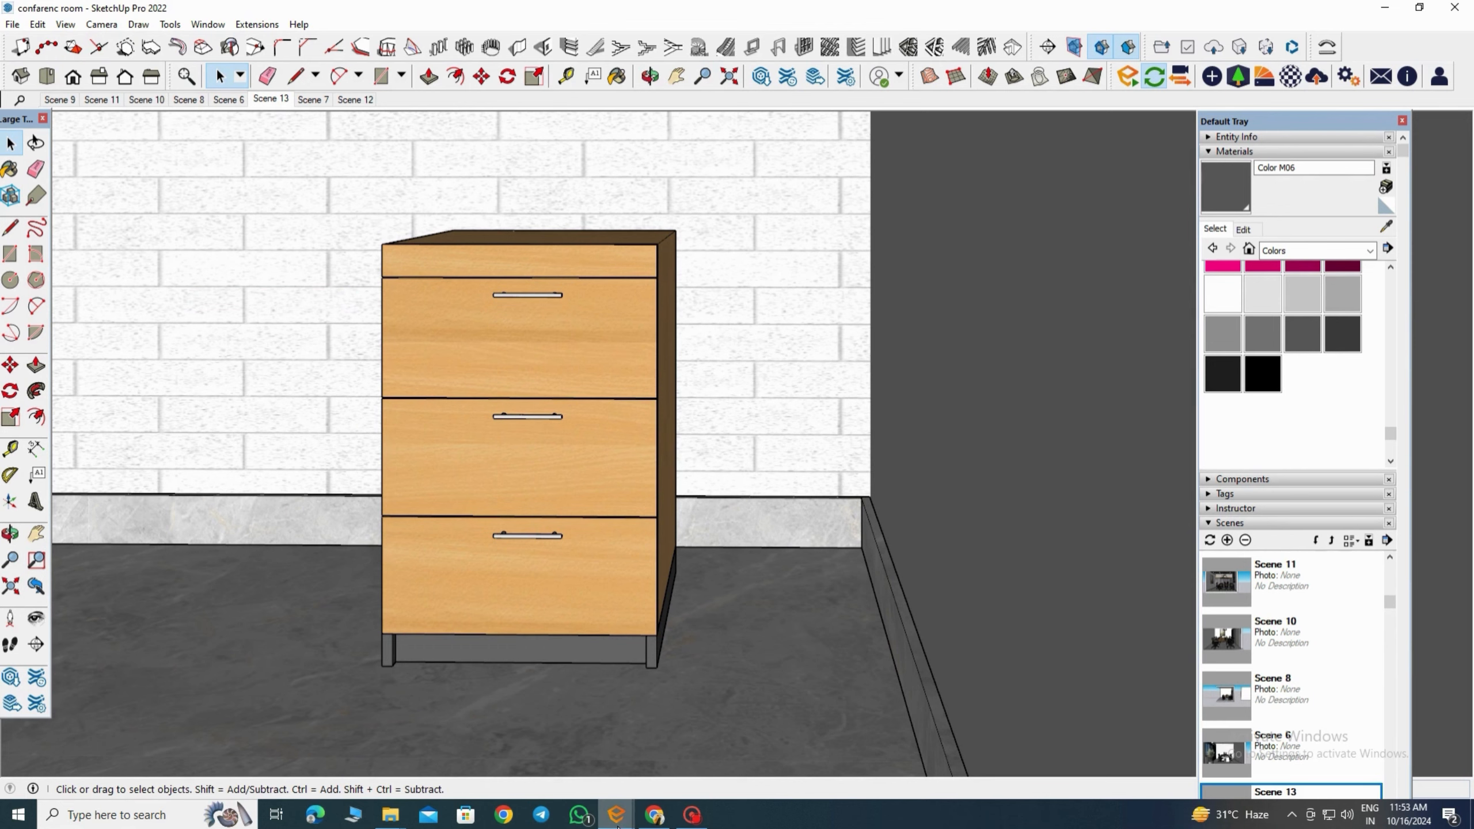
# Step: Switch to the Enscape render window and set the camera's horizontal field of view to 70° in the visual settings
pyautogui.moveTo(616, 814)
pyautogui.click(558, 767)
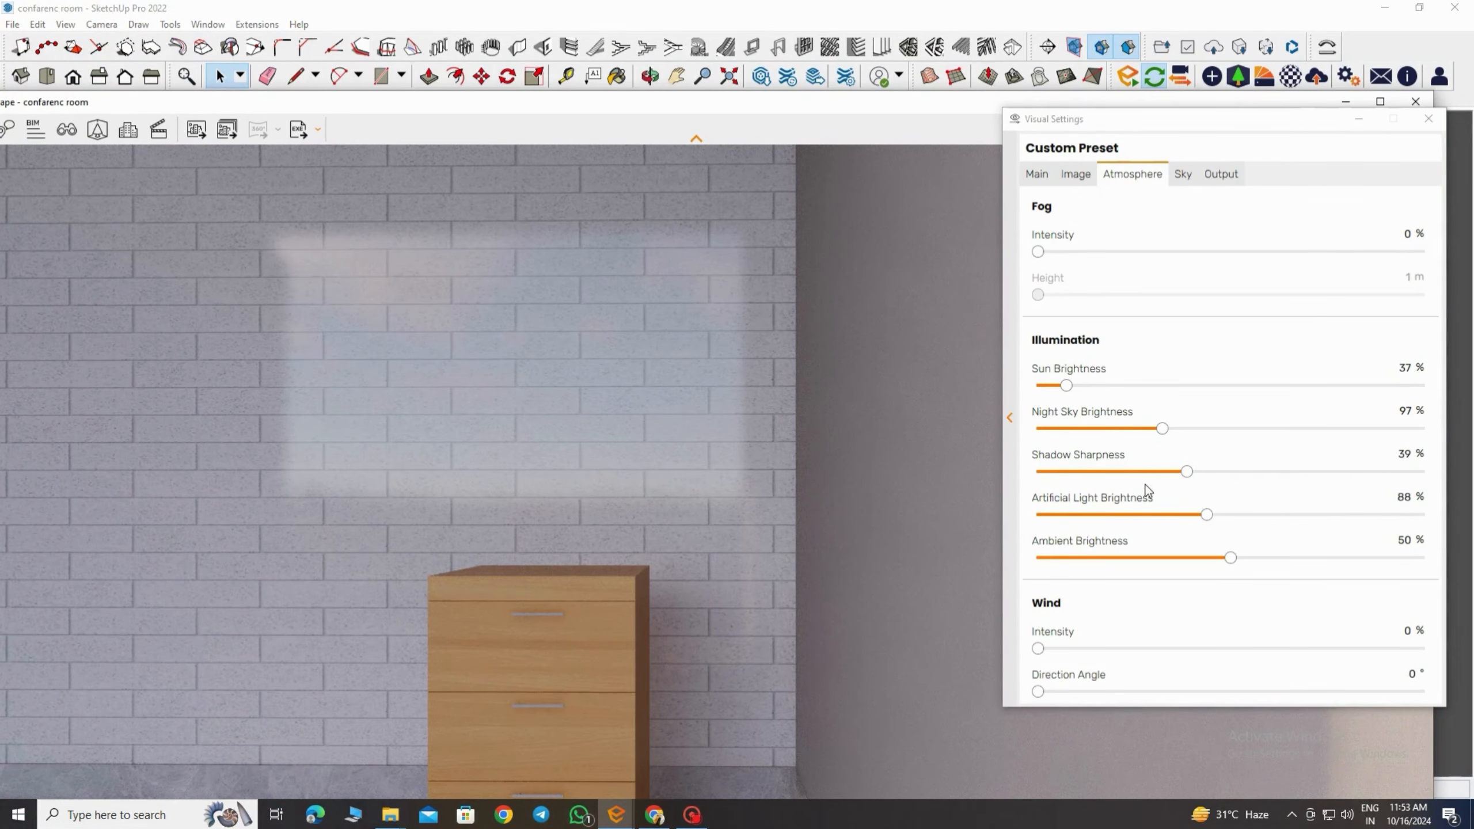
pyautogui.click(1047, 174)
pyautogui.moveTo(1234, 459); pyautogui.dragTo(1318, 460)
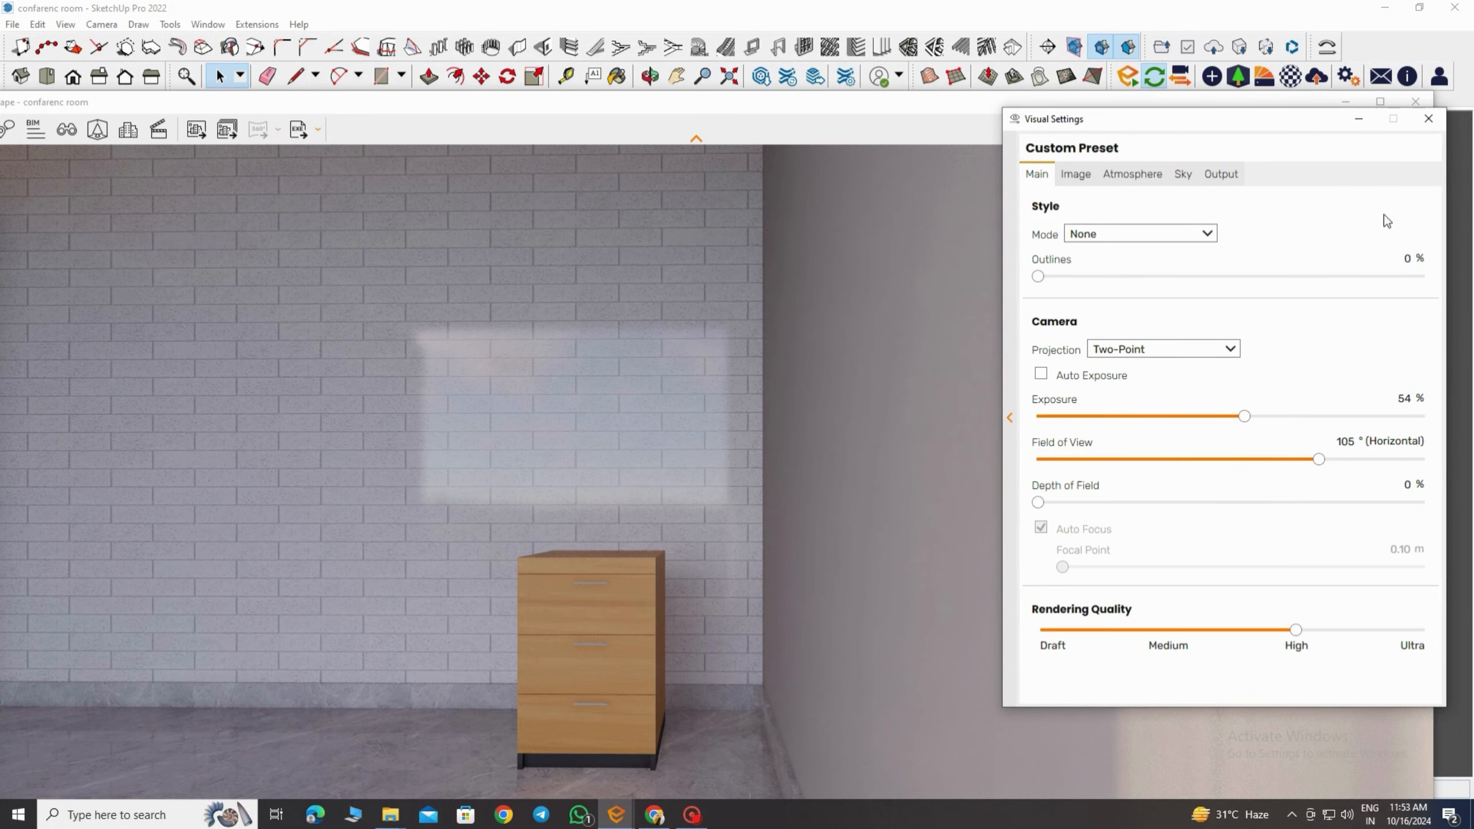
pyautogui.click(811, 551)
pyautogui.moveTo(1321, 465); pyautogui.dragTo(1216, 460)
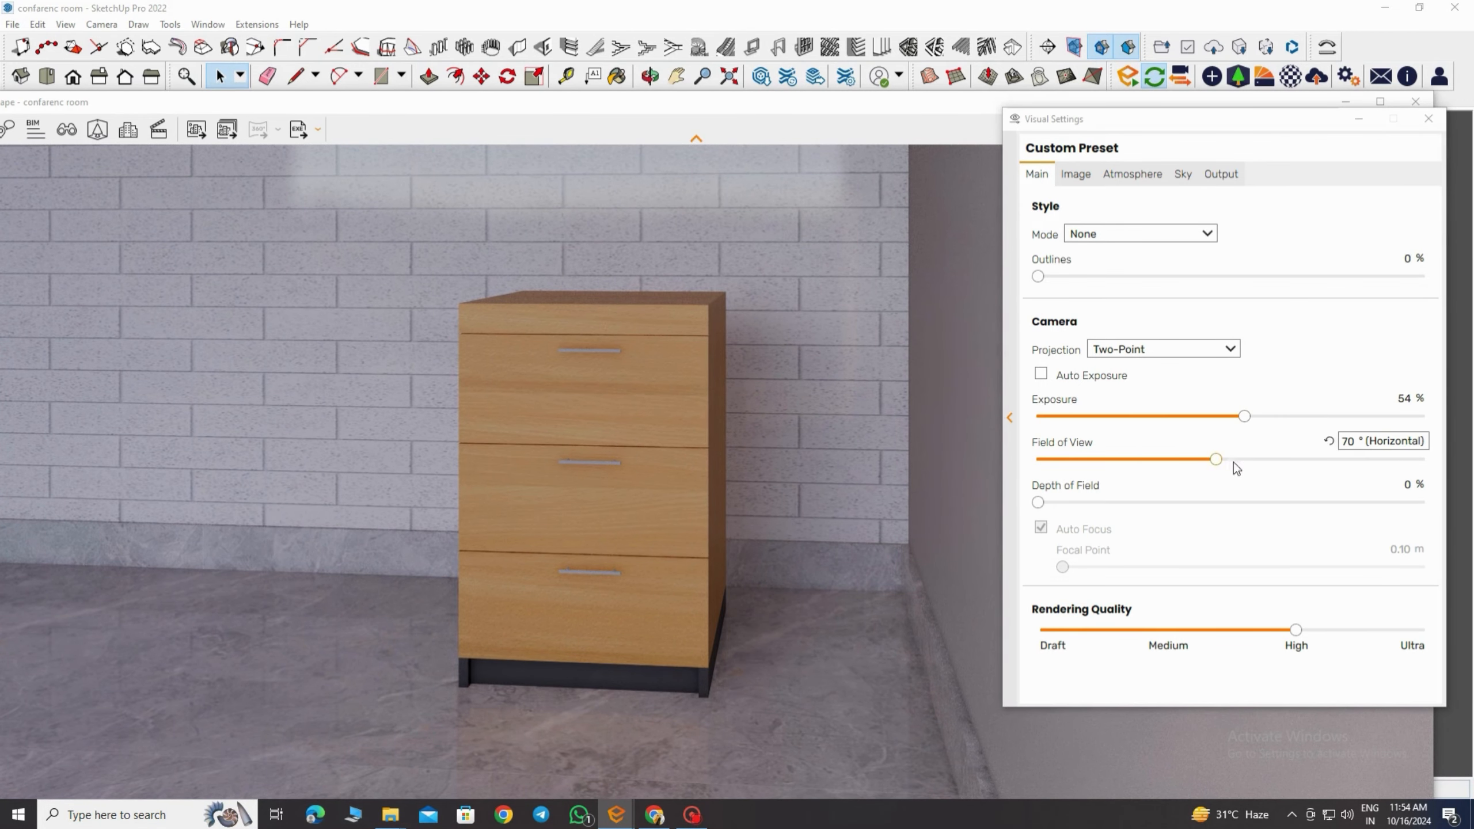
# Step: Fine-tune the camera exposure while leaving the projection at Two-Point
pyautogui.click(1075, 175)
pyautogui.click(1037, 175)
pyautogui.click(1172, 349)
pyautogui.click(1240, 384)
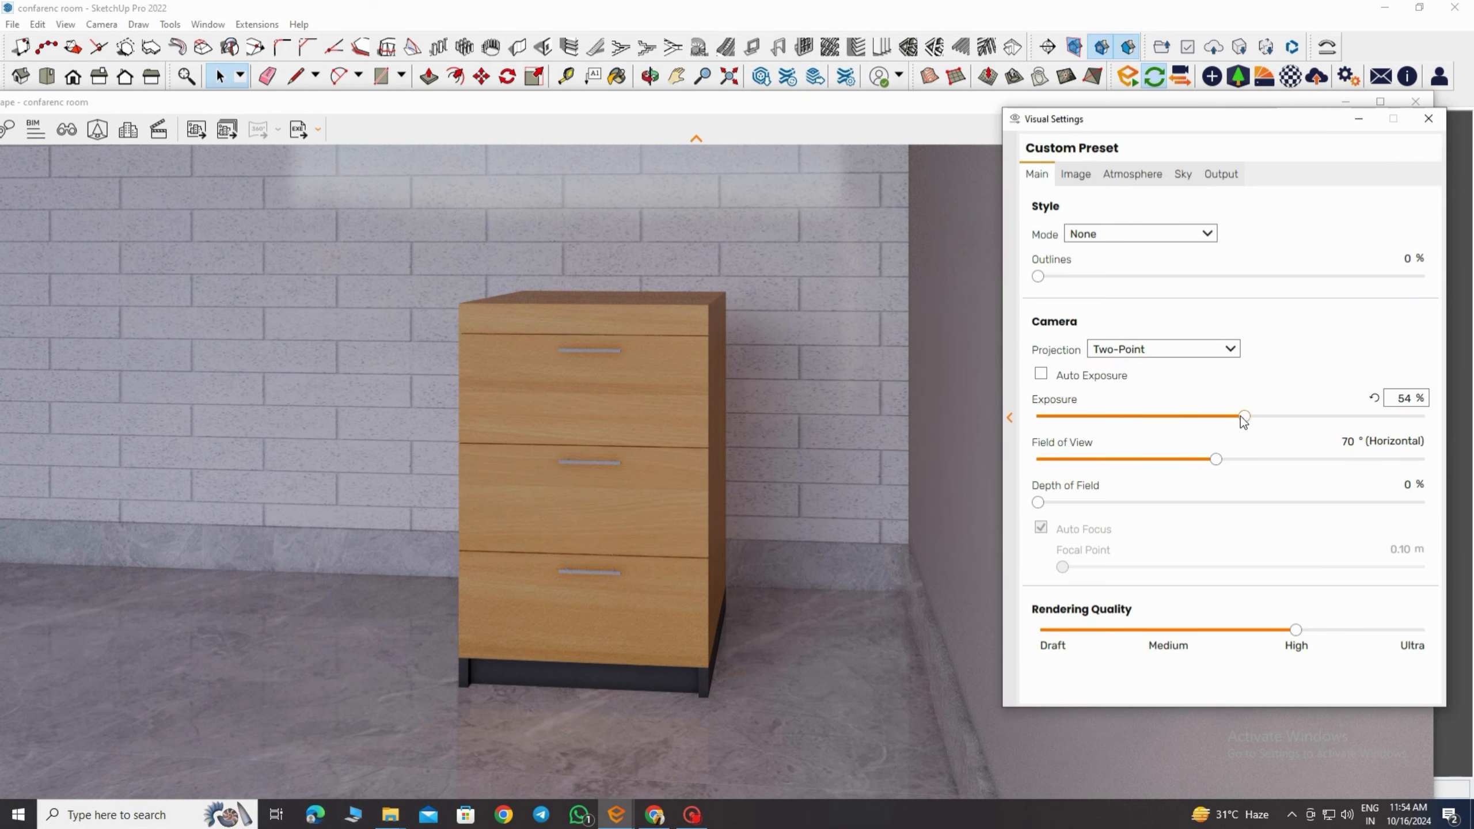
pyautogui.moveTo(1247, 415)
pyautogui.mouseDown()
pyautogui.moveTo(1016, 421)
pyautogui.moveTo(1249, 419)
pyautogui.mouseUp()
# Step: Set the image corrections to 20% highlights, -28% shadows and a color temperature of 6,138 K
pyautogui.click(1077, 175)
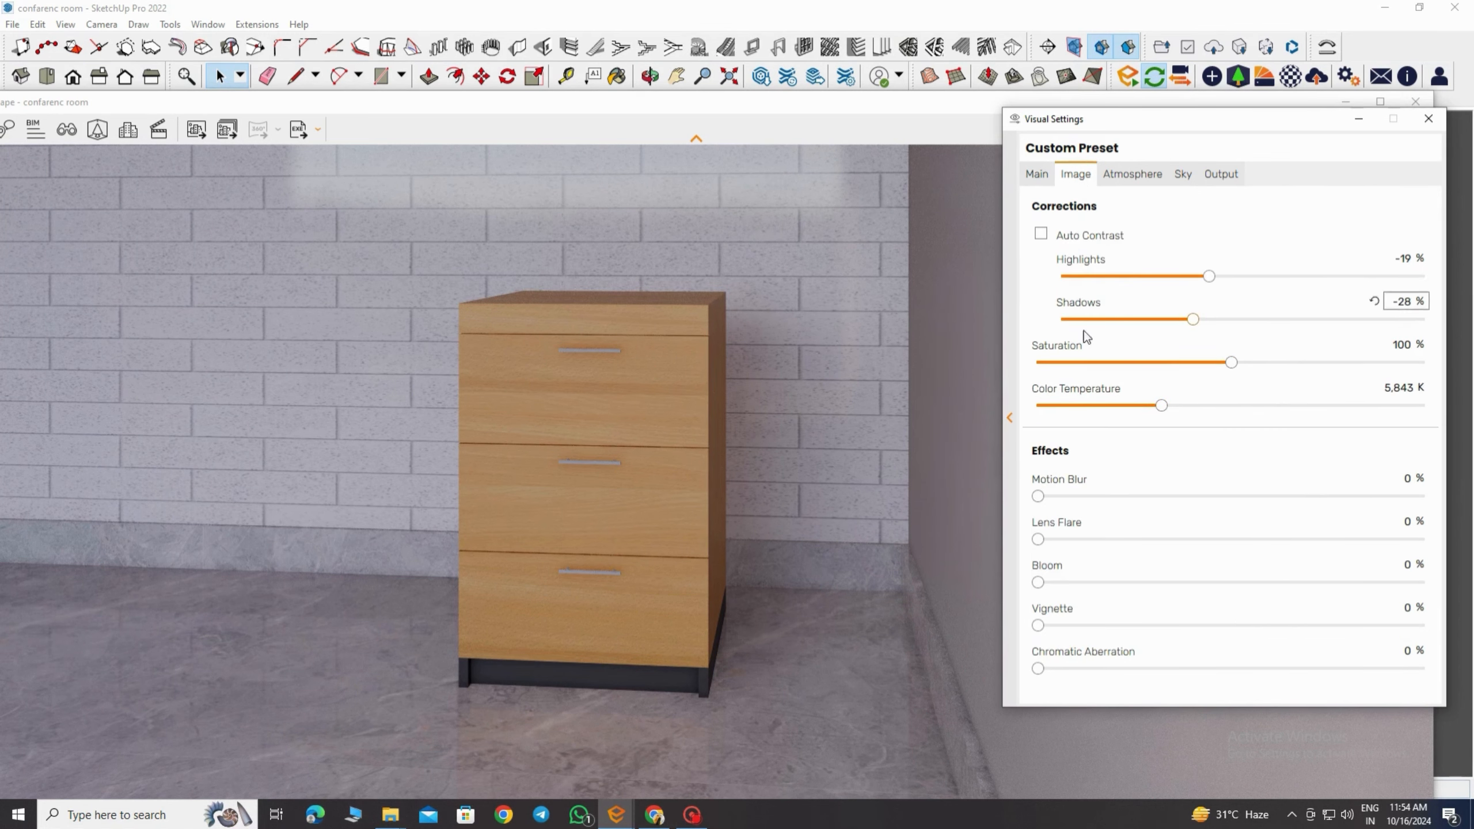
pyautogui.moveTo(1209, 278); pyautogui.dragTo(1280, 282)
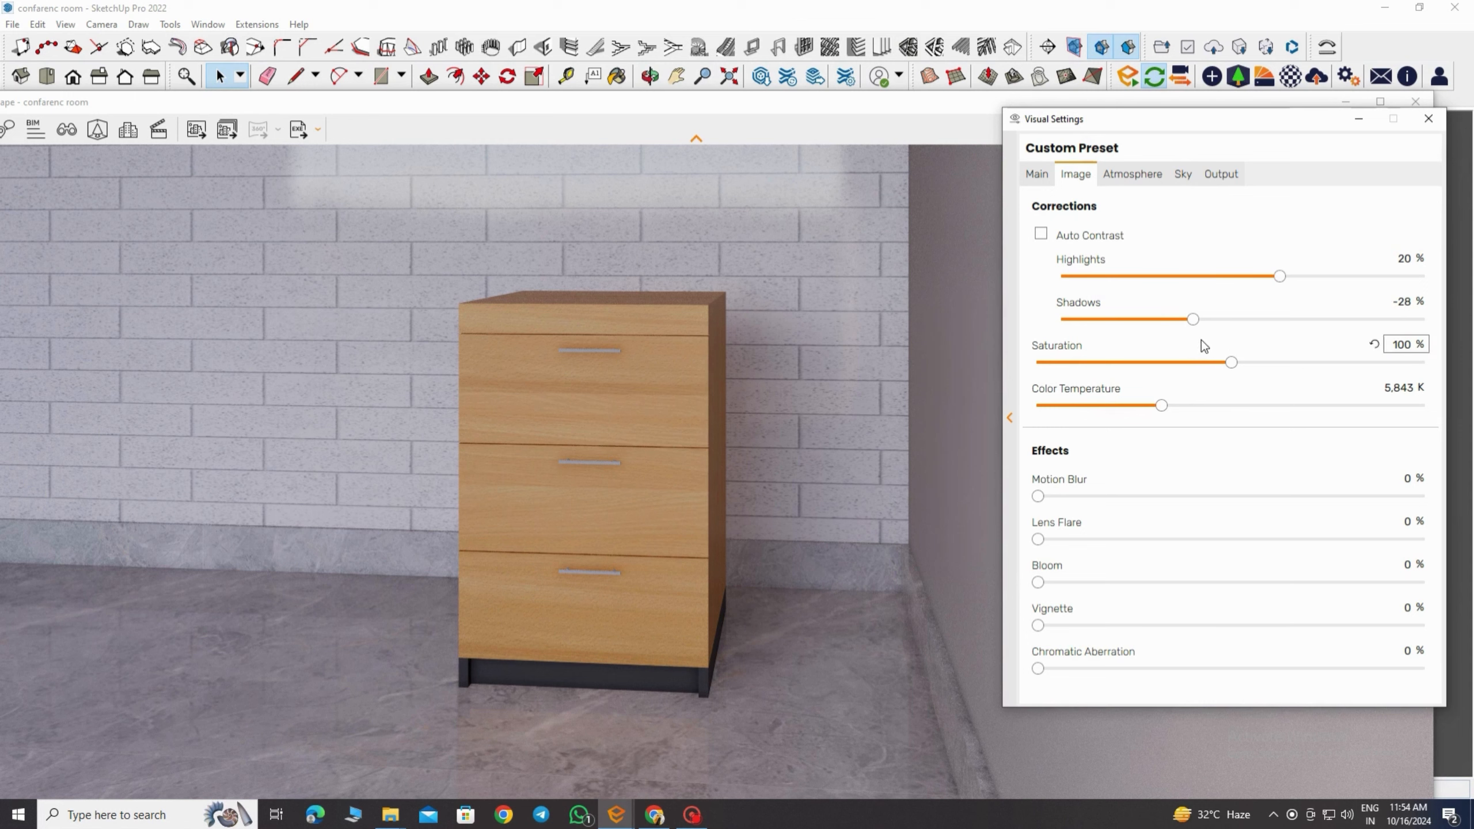
pyautogui.moveTo(1193, 319); pyautogui.dragTo(1187, 320)
pyautogui.moveTo(1092, 323); pyautogui.dragTo(1199, 322)
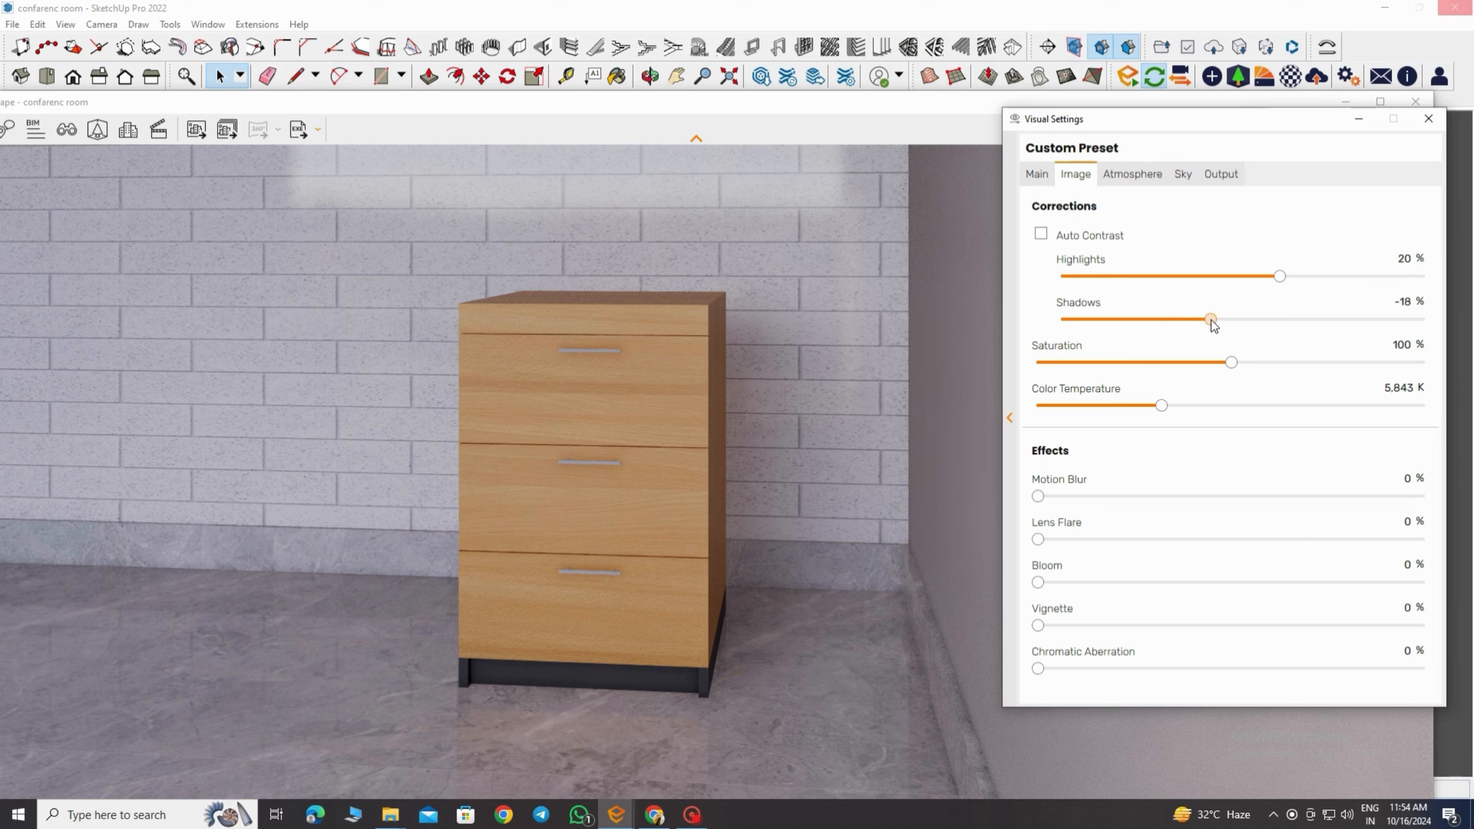
pyautogui.moveTo(1165, 407)
pyautogui.mouseDown()
pyautogui.moveTo(1039, 408)
pyautogui.moveTo(1173, 410)
pyautogui.mouseUp()
pyautogui.moveTo(1170, 402); pyautogui.dragTo(1169, 403)
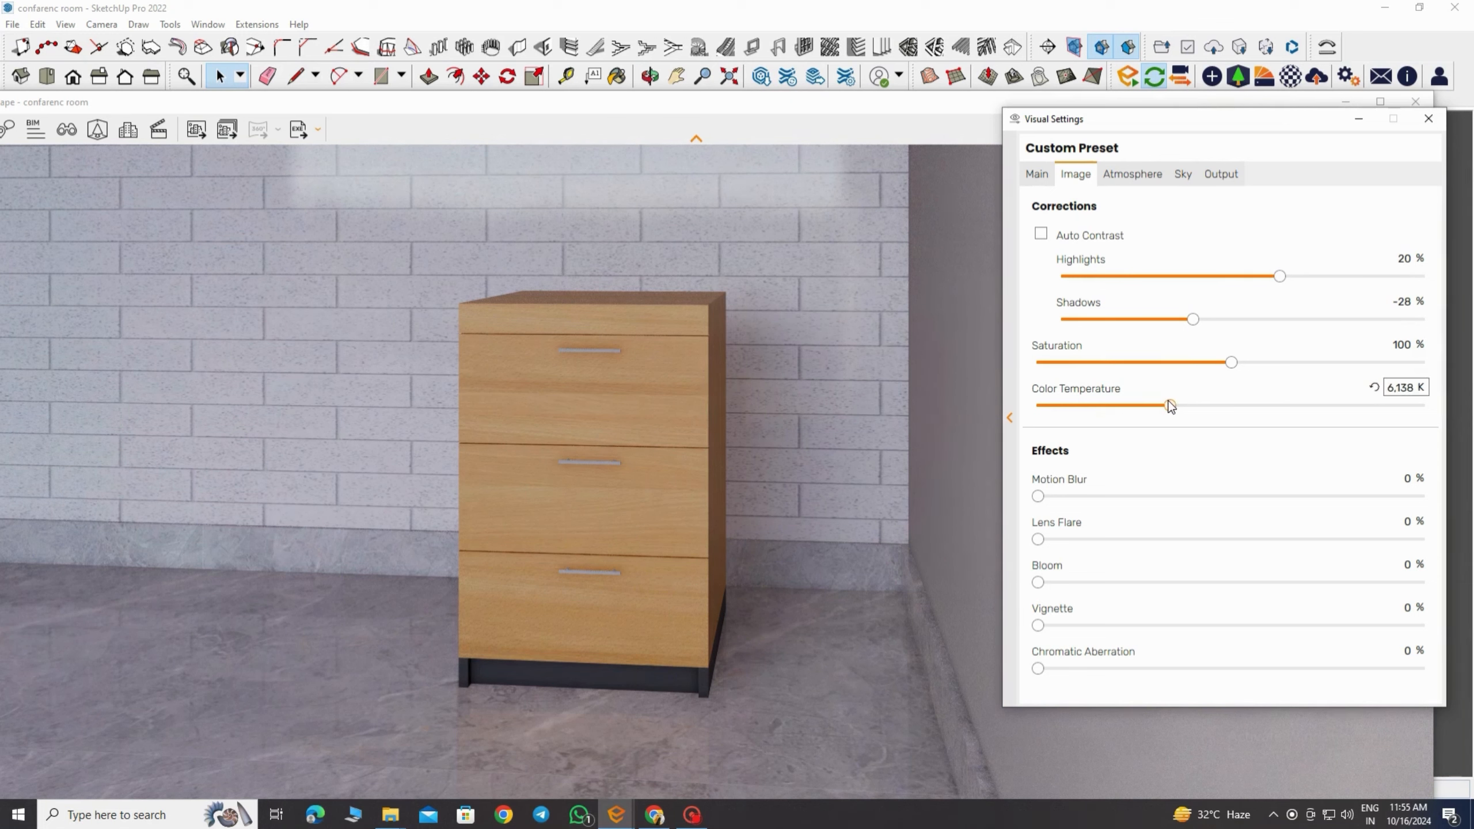
# Step: Set the sun brightness to 67% and slightly lower the artificial light brightness
pyautogui.click(1128, 177)
pyautogui.moveTo(1094, 227)
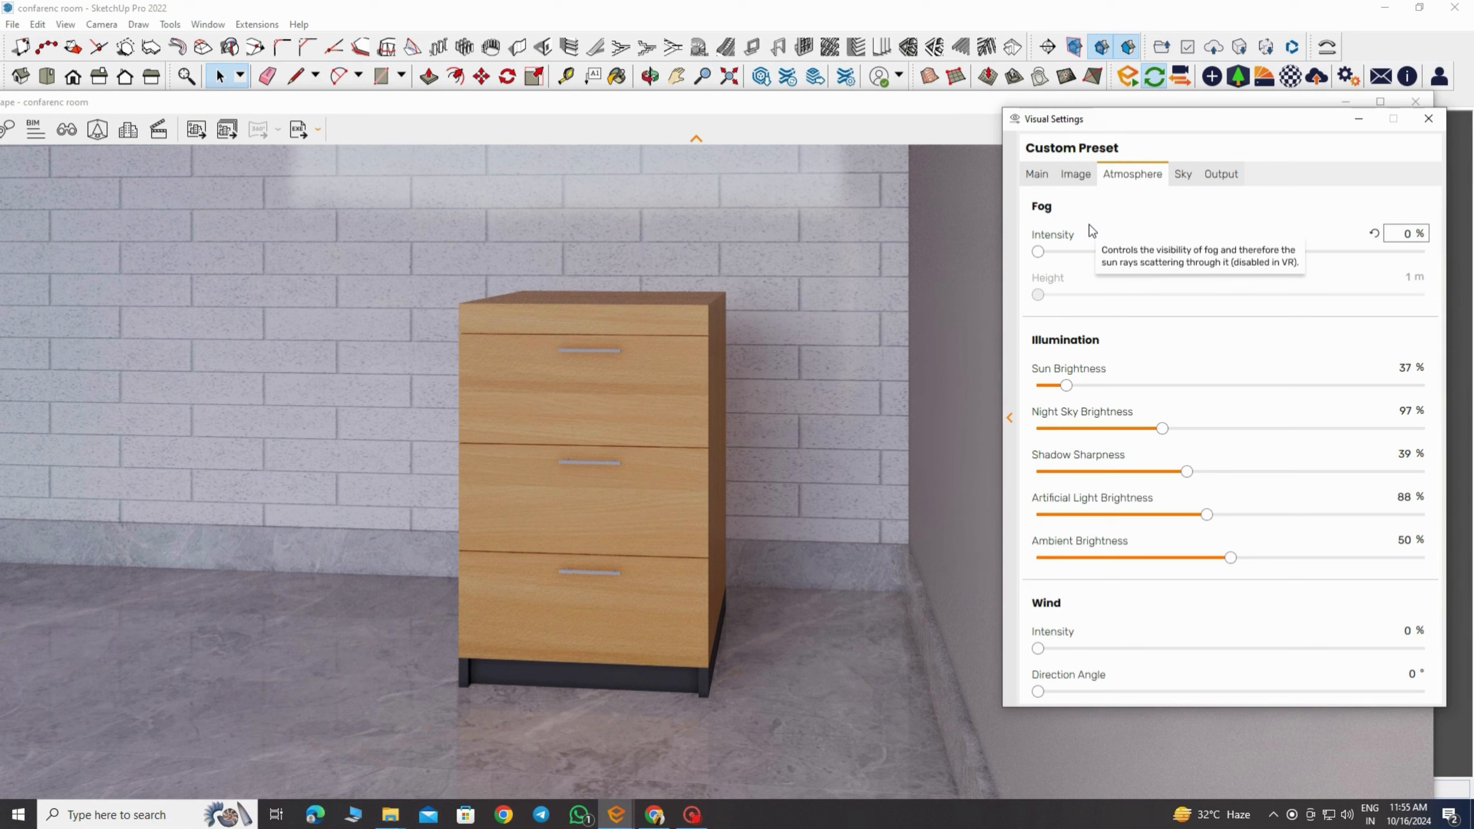
pyautogui.moveTo(1070, 387)
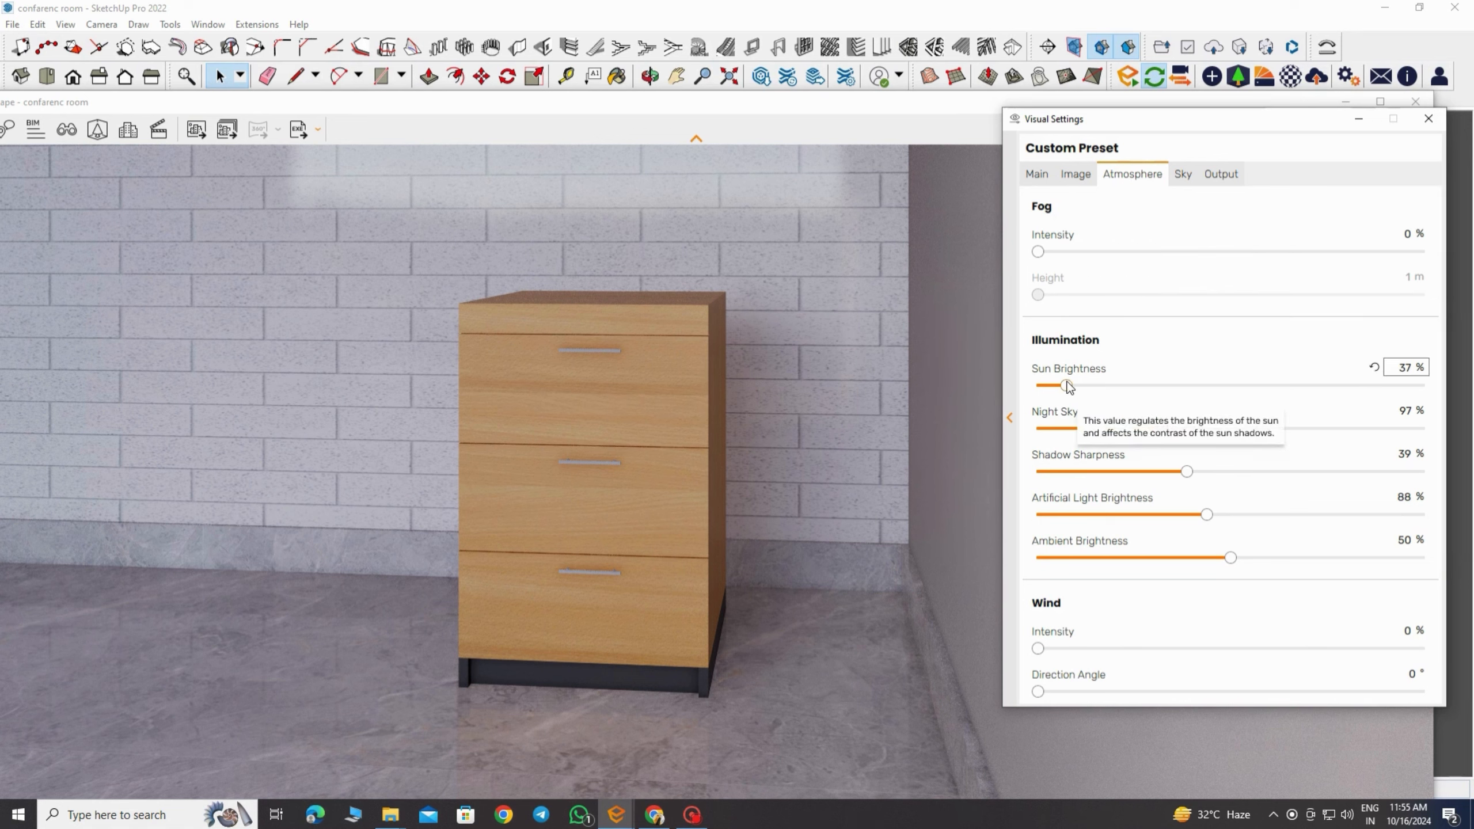
pyautogui.moveTo(1069, 386); pyautogui.dragTo(1090, 388)
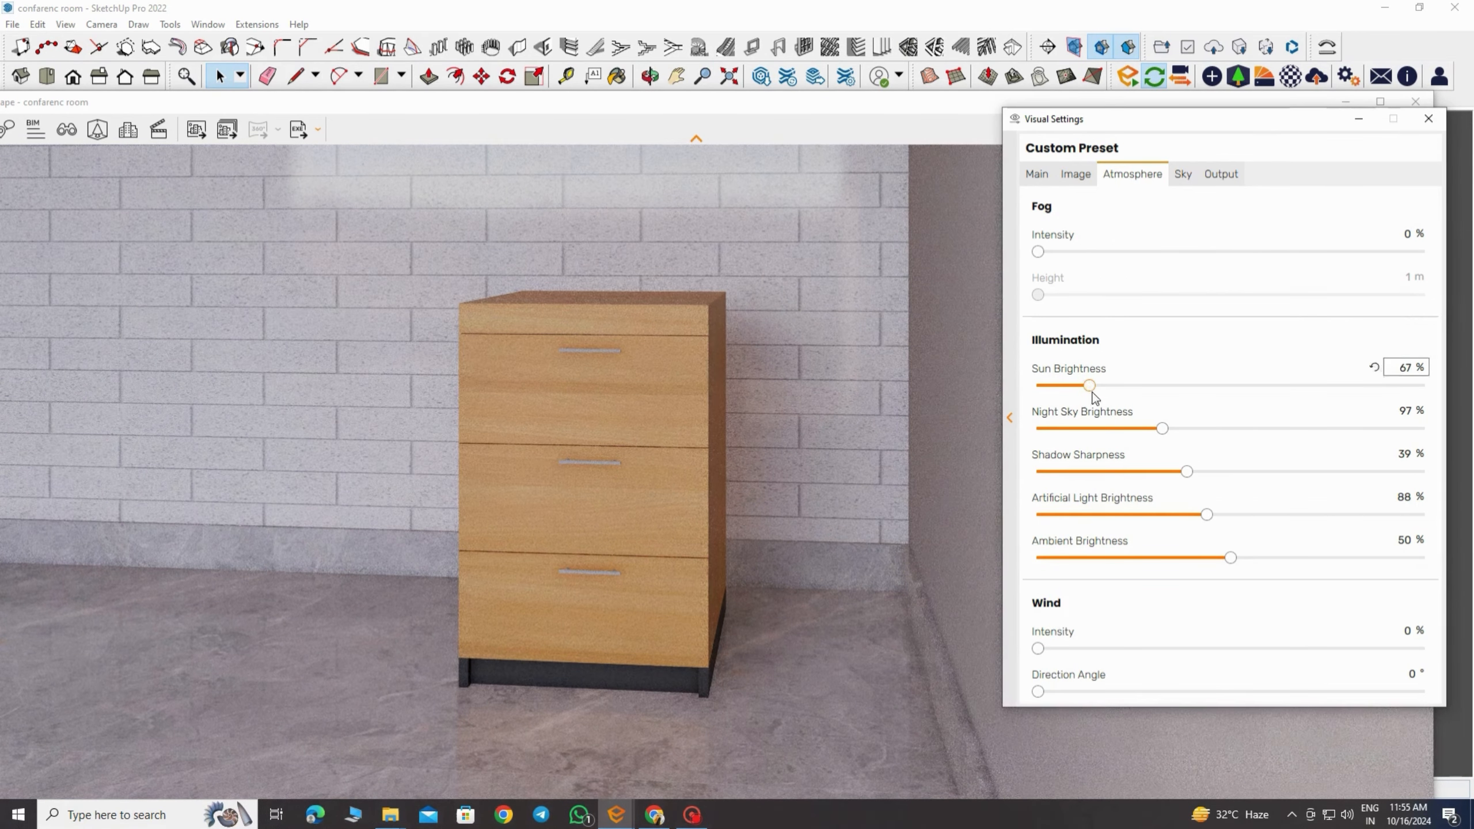
pyautogui.moveTo(1206, 514)
pyautogui.mouseDown()
pyautogui.moveTo(1159, 515)
pyautogui.moveTo(1192, 518)
pyautogui.mouseUp()
# Step: Keep Town as the horizon source and Ultra HD as the output resolution, and minimize the visual settings
pyautogui.click(1183, 174)
pyautogui.click(1167, 267)
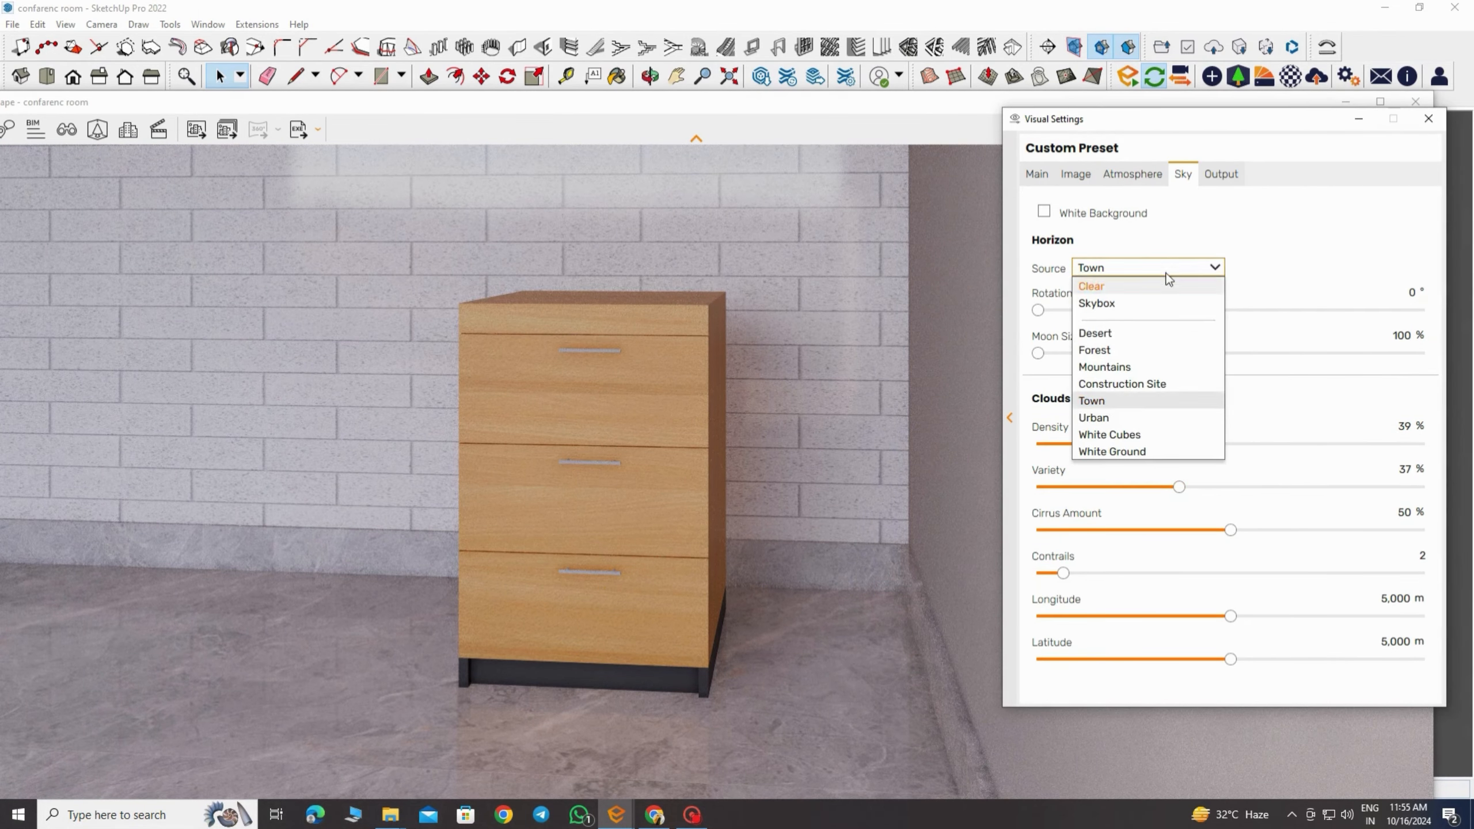
pyautogui.click(1096, 399)
pyautogui.click(1210, 181)
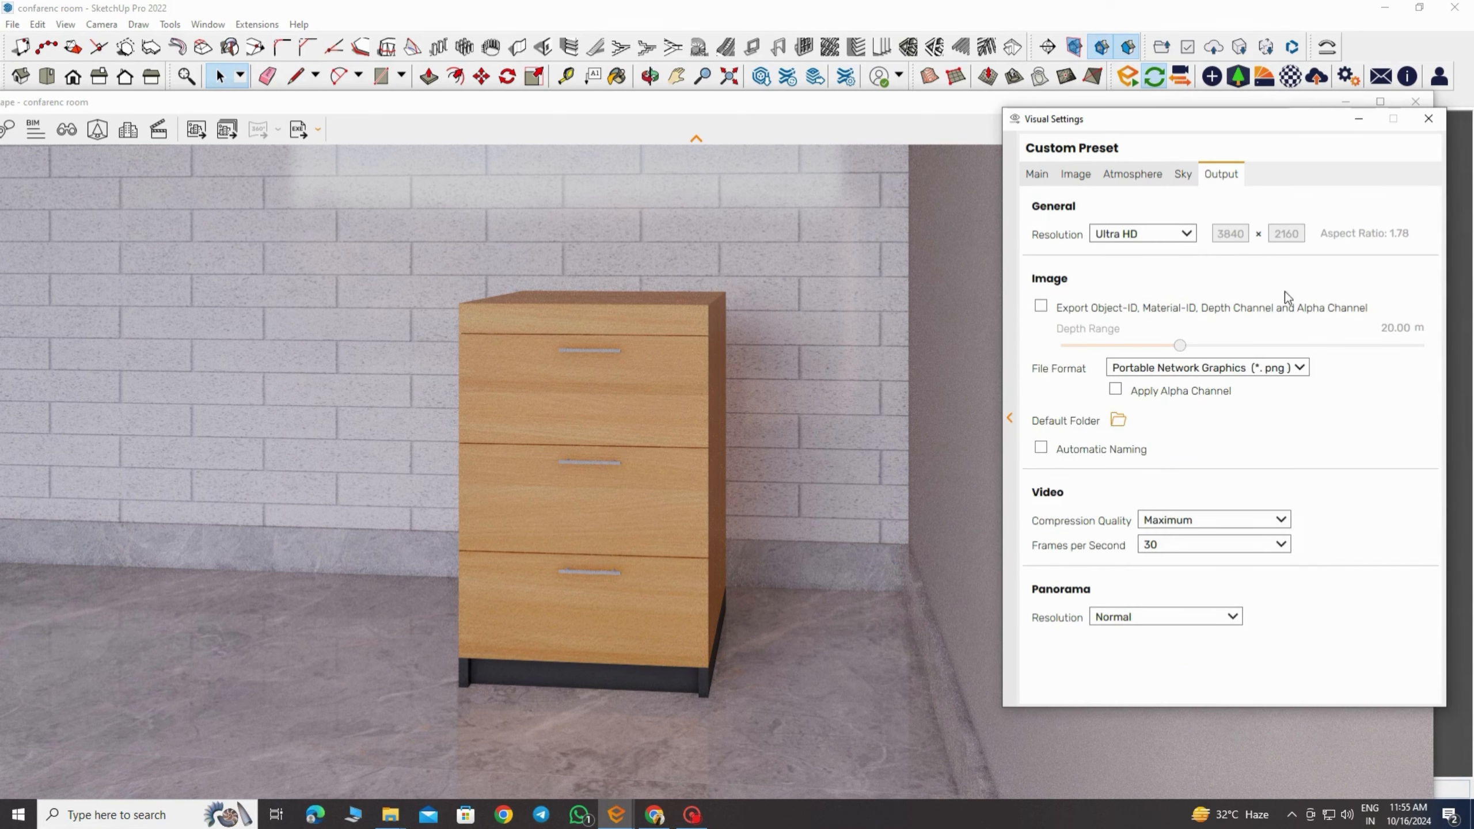
pyautogui.click(1190, 236)
pyautogui.click(1188, 321)
pyautogui.click(1358, 119)
# Step: Export the render as a Portable Network Graphics image named "dre" to the Desktop
pyautogui.click(196, 128)
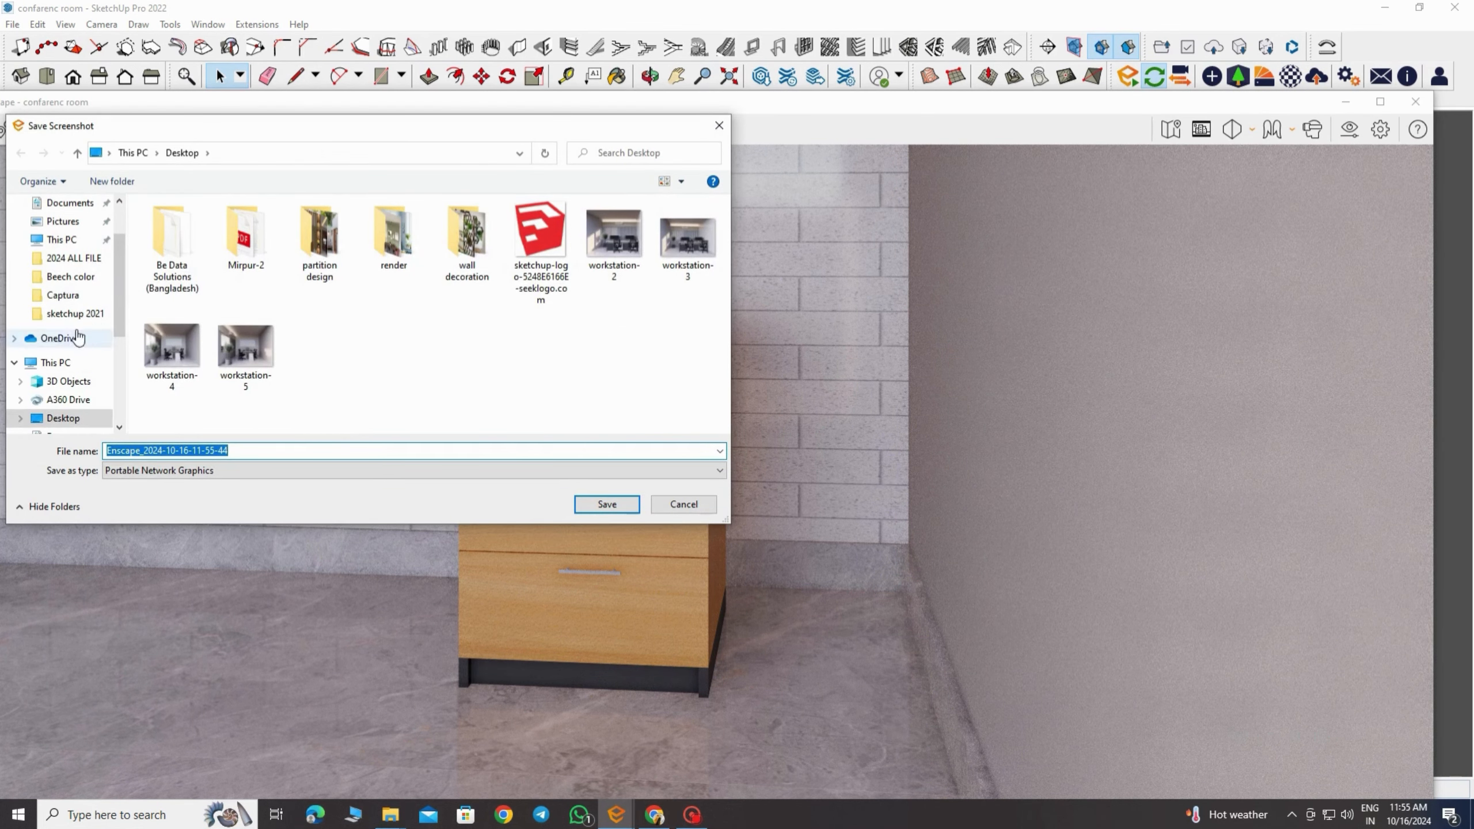
pyautogui.click(61, 239)
pyautogui.click(63, 418)
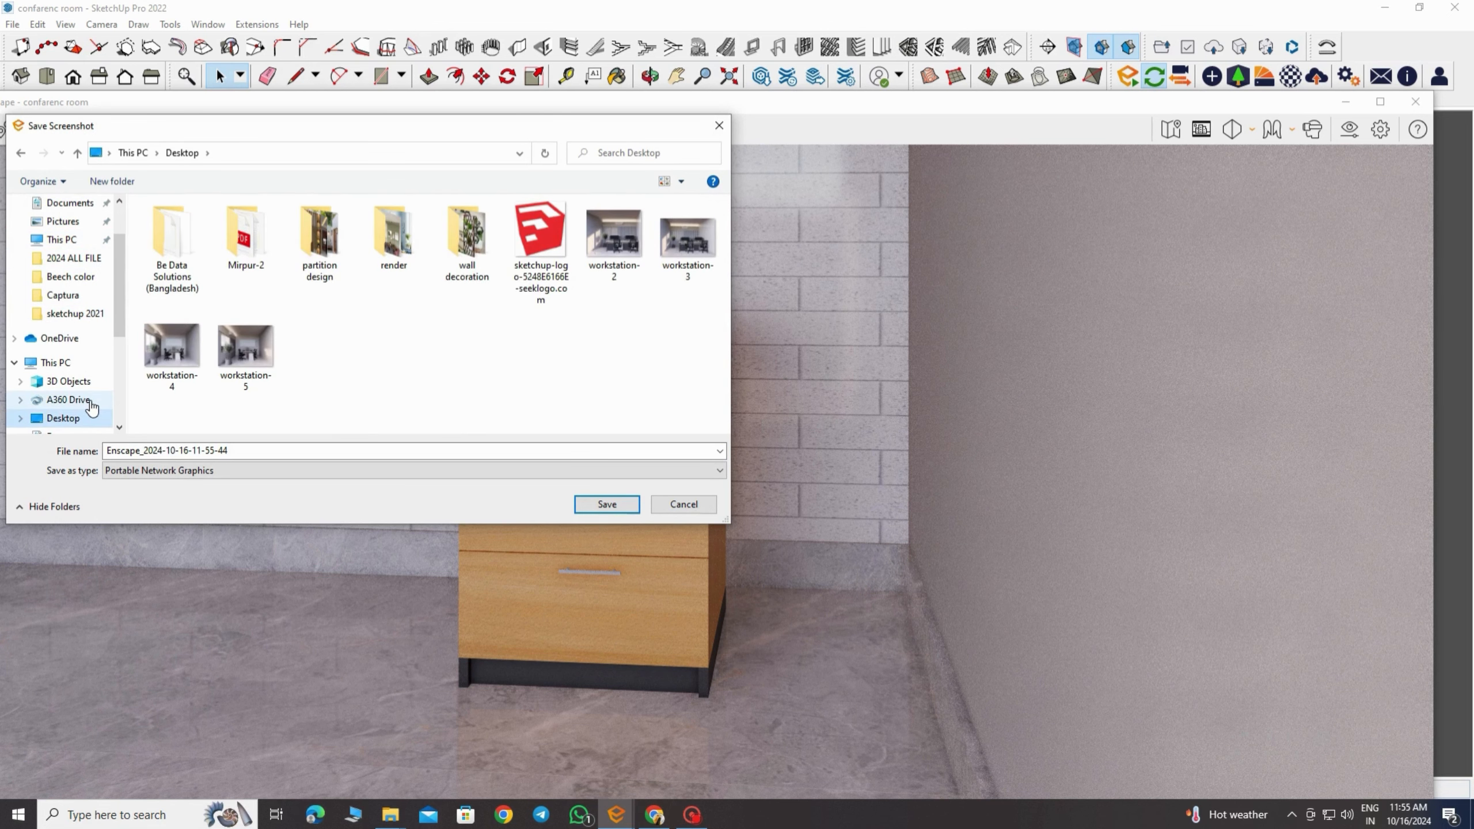
pyautogui.moveTo(229, 451); pyautogui.dragTo(40, 452)
pyautogui.press('BackSpace')
pyautogui.write('dre')
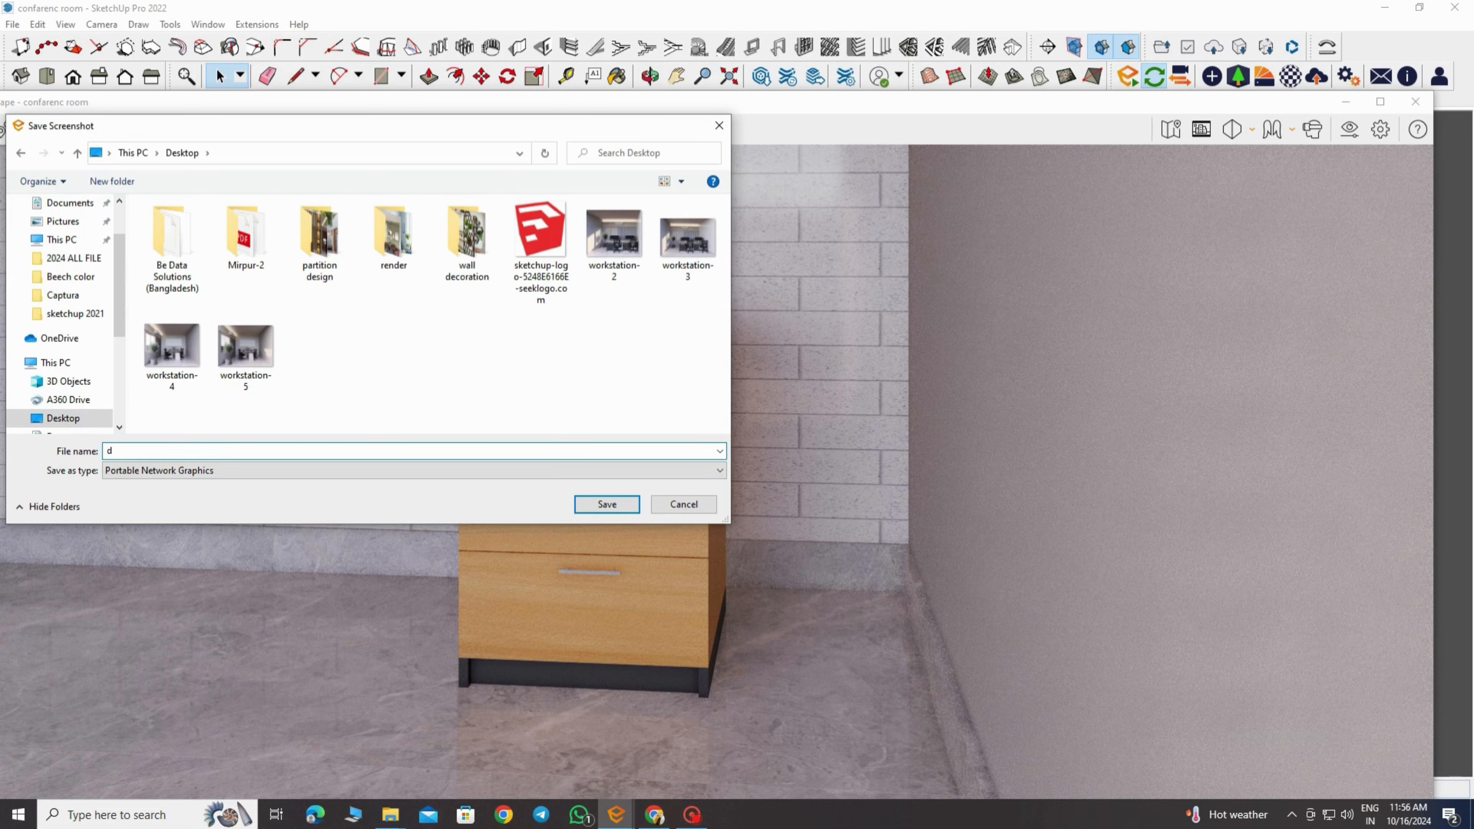
pyautogui.click(625, 510)
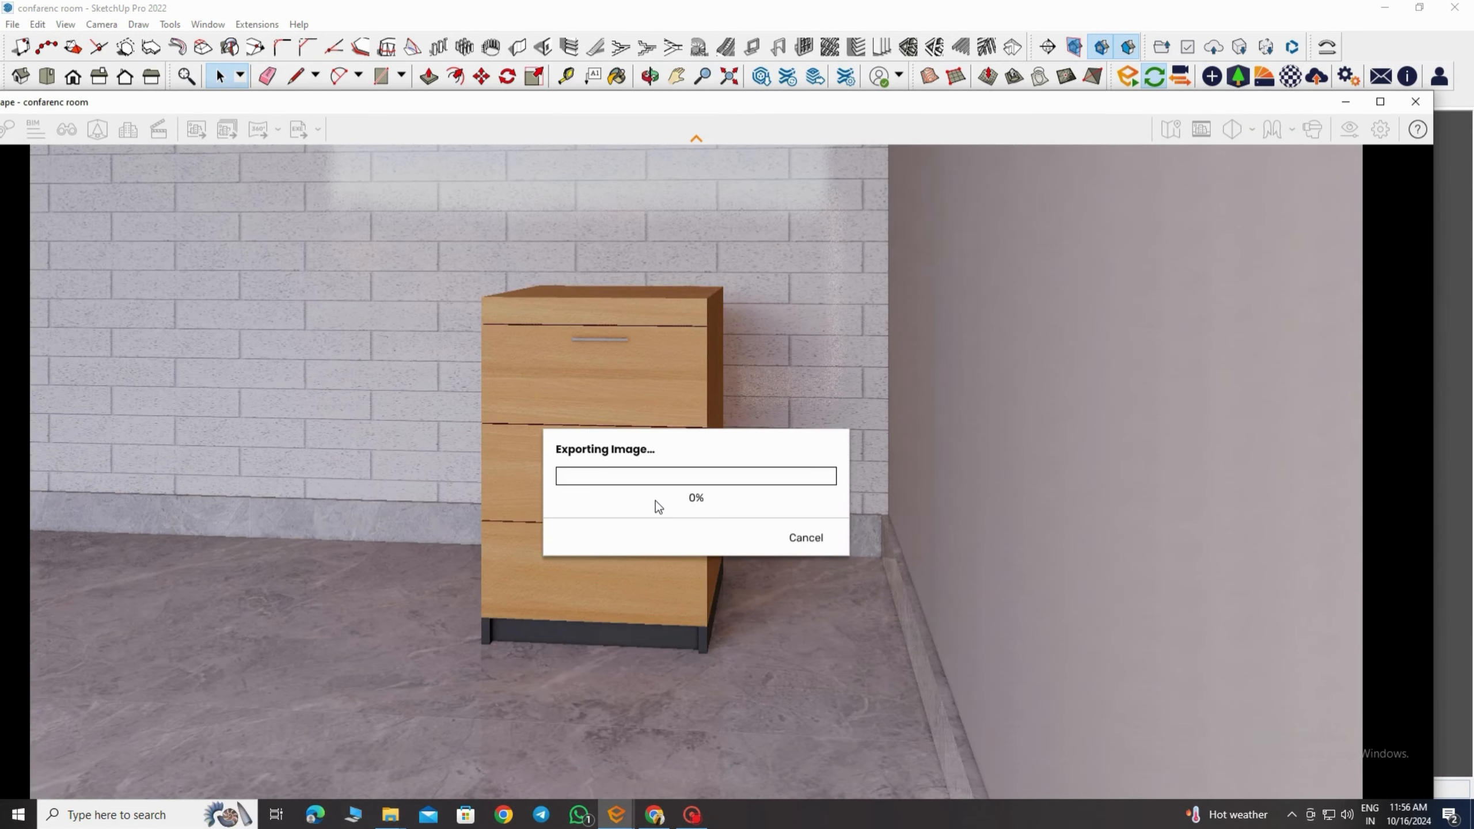